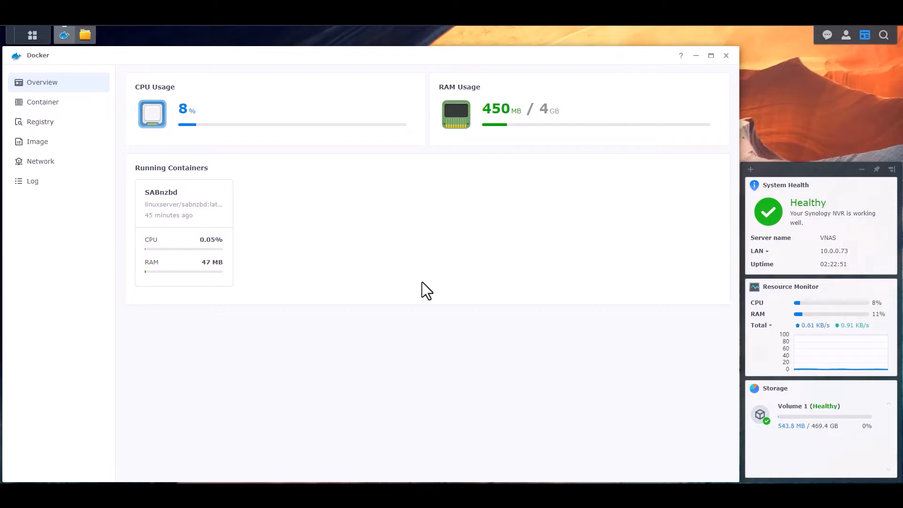
# - Search the Docker registry for 'qbittorrentvpn' and select the markusmcnugen/qbittorrentvpn image
pyautogui.click(48, 103)
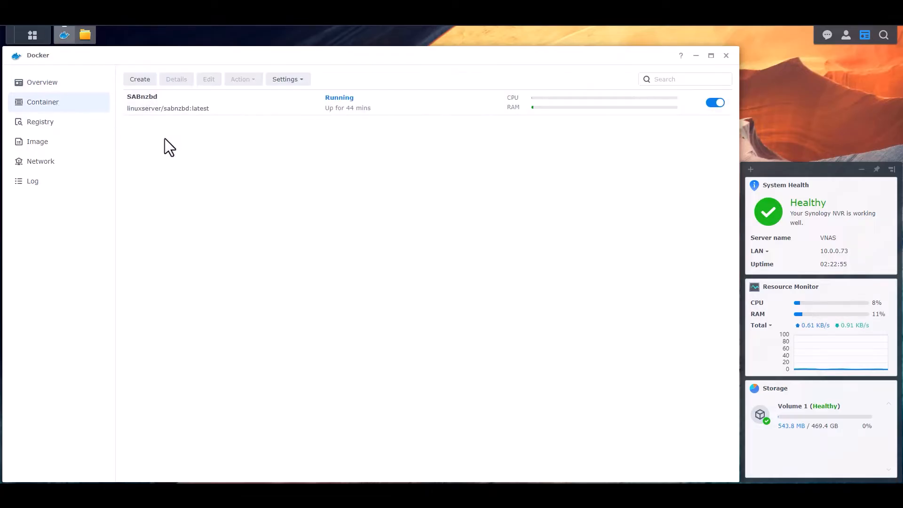
pyautogui.click(41, 123)
pyautogui.click(704, 80)
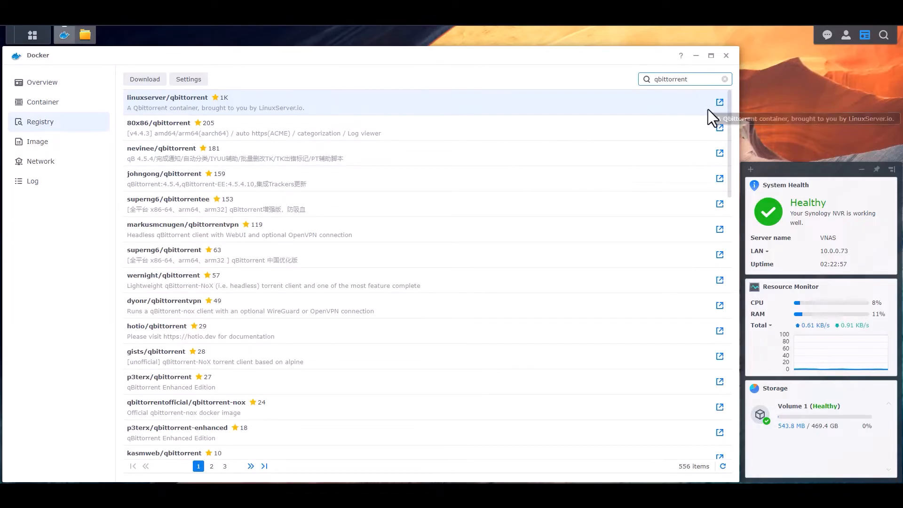
pyautogui.write('vpn')
pyautogui.press('Return')
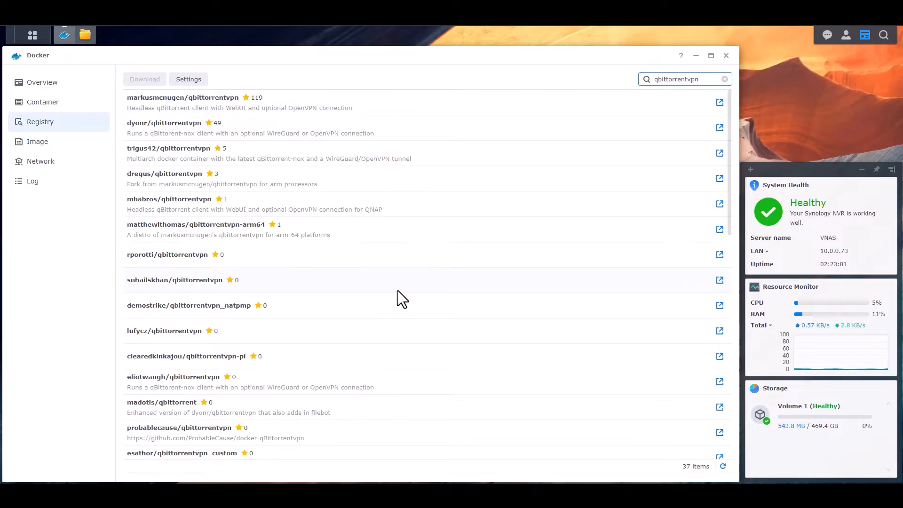
pyautogui.scroll(-6, 413, 289)
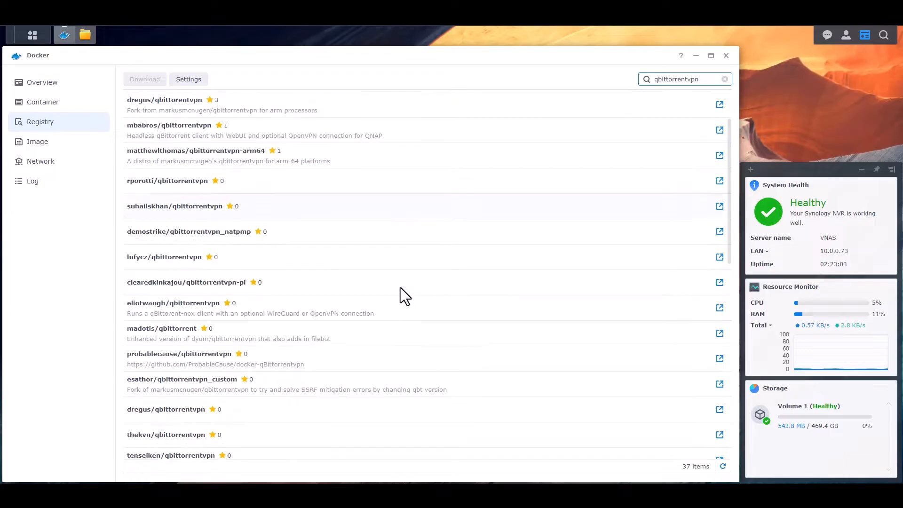
pyautogui.scroll(6, 405, 309)
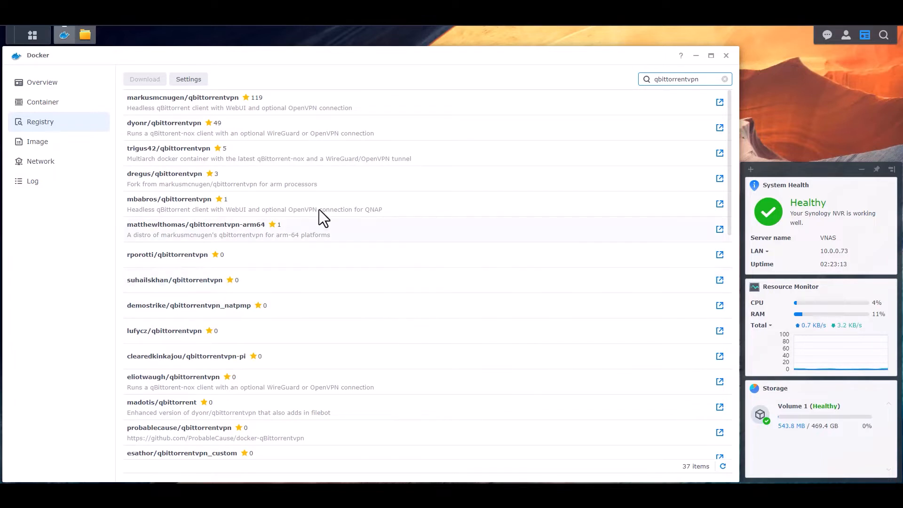
pyautogui.click(315, 98)
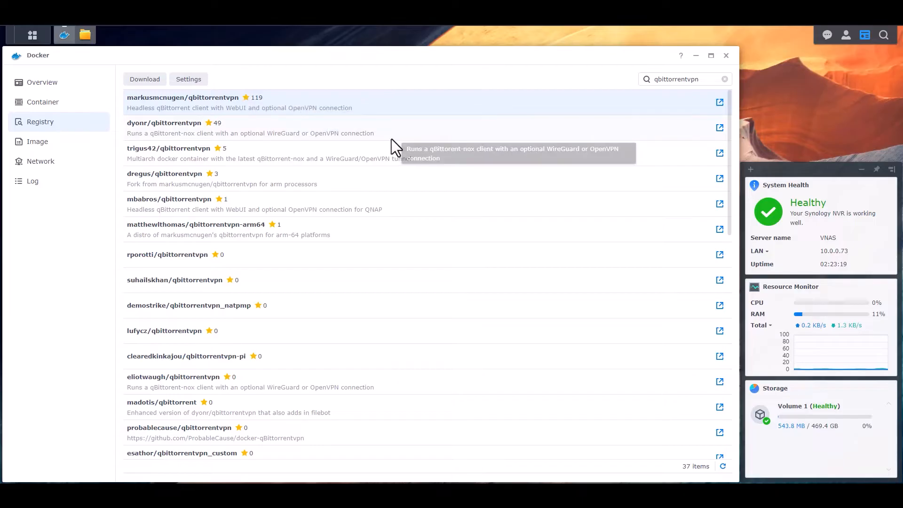
# - Download markusmcnugen/qbittorrentvpn with the 'latest' tag and find it in the local Image list
pyautogui.rightClick(381, 101)
pyautogui.click(397, 111)
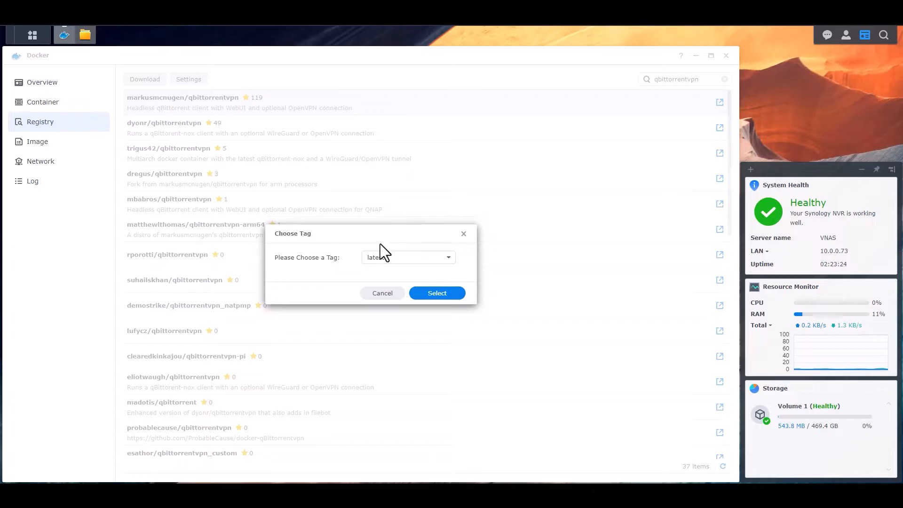
pyautogui.click(435, 293)
pyautogui.click(39, 143)
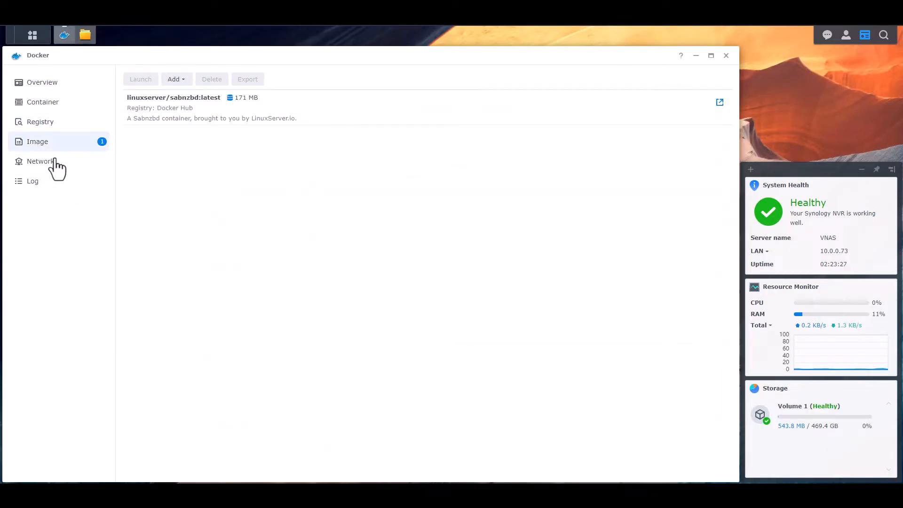
pyautogui.click(180, 107)
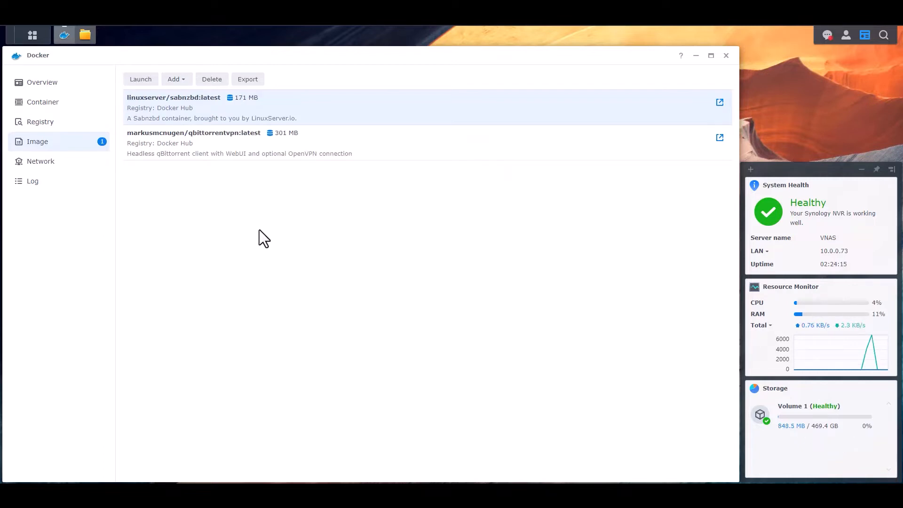
# - Launch a container from the qbittorrentvpn image, keeping the bridge network
pyautogui.click(289, 136)
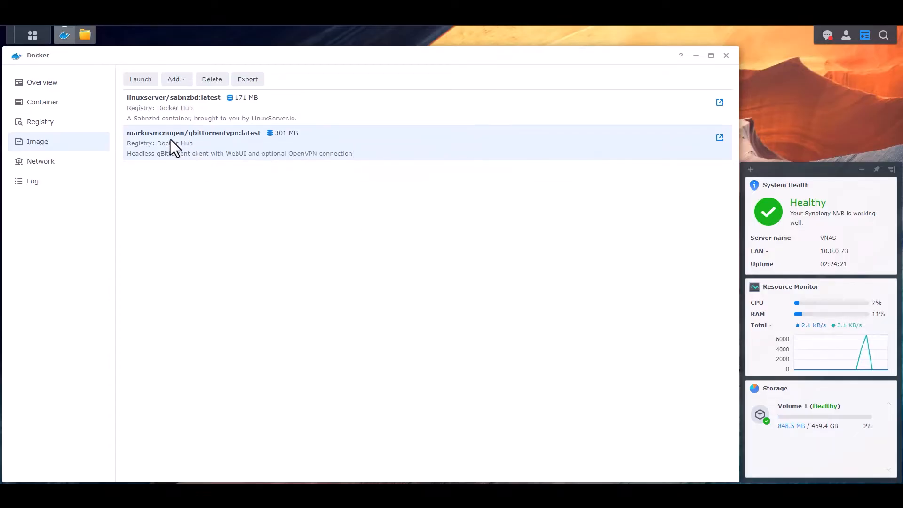
pyautogui.click(142, 80)
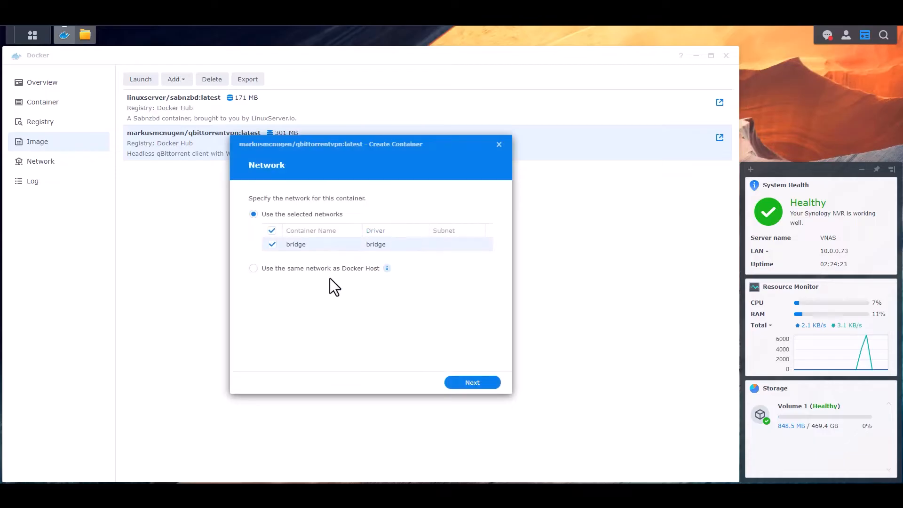
pyautogui.click(473, 383)
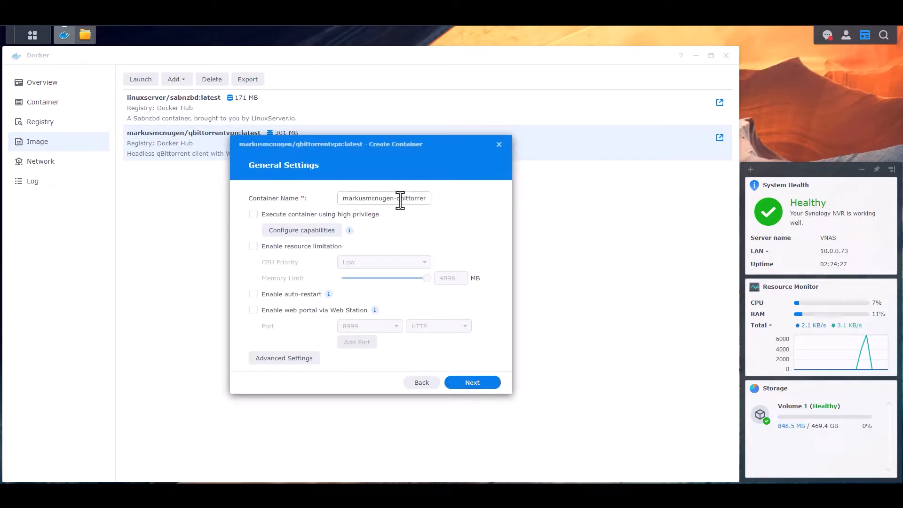
# - Rename the container to QBitTorrent-VPN and enable resource limitation
pyautogui.moveTo(397, 198); pyautogui.dragTo(266, 193)
pyautogui.press('BackSpace')
pyautogui.press('Delete')
pyautogui.press('Delete')
pyautogui.press('Delete')
pyautogui.press('Delete')
pyautogui.write('QBit')
pyautogui.press('Delete')
pyautogui.write('T')
pyautogui.press('Right')
pyautogui.press('Right')
pyautogui.press('Right')
pyautogui.hotkey('shift', 'Right')
pyautogui.hotkey('shift', 'Right')
pyautogui.hotkey('shift', 'Right')
pyautogui.write('VPN')
pyautogui.press('Delete')
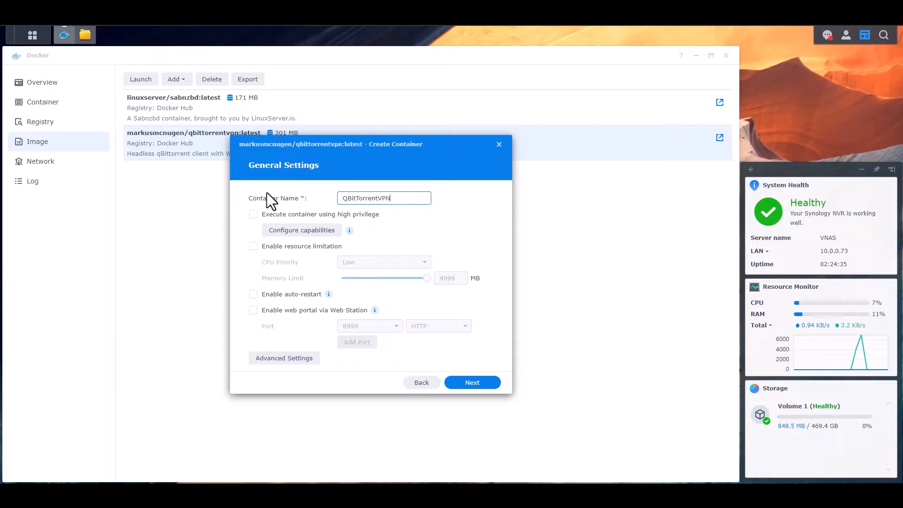
pyautogui.write('-')
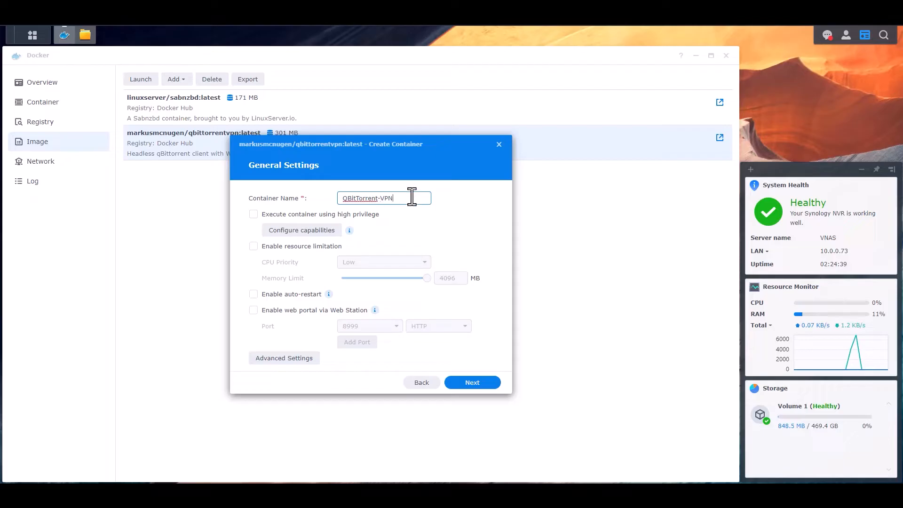
pyautogui.click(253, 245)
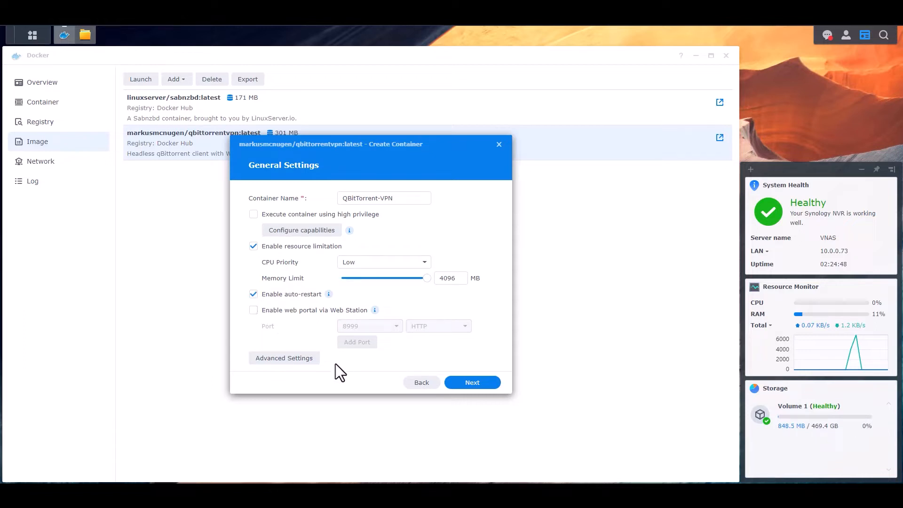
# - In Advanced Settings, add environment rows and set TZ to America/New_York
pyautogui.click(291, 361)
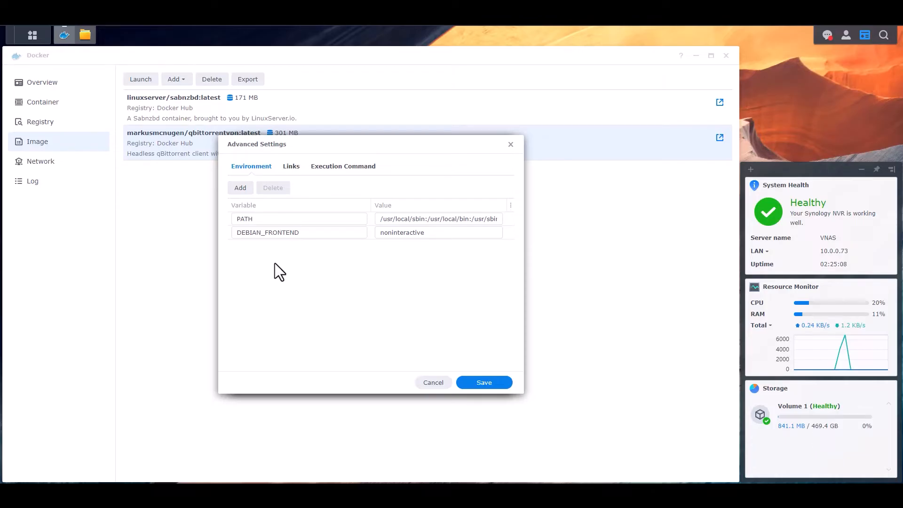
pyautogui.doubleClick(238, 188)
pyautogui.click(240, 188)
pyautogui.click(282, 246)
pyautogui.write('TZ')
pyautogui.press('Tab')
pyautogui.write('Amer')
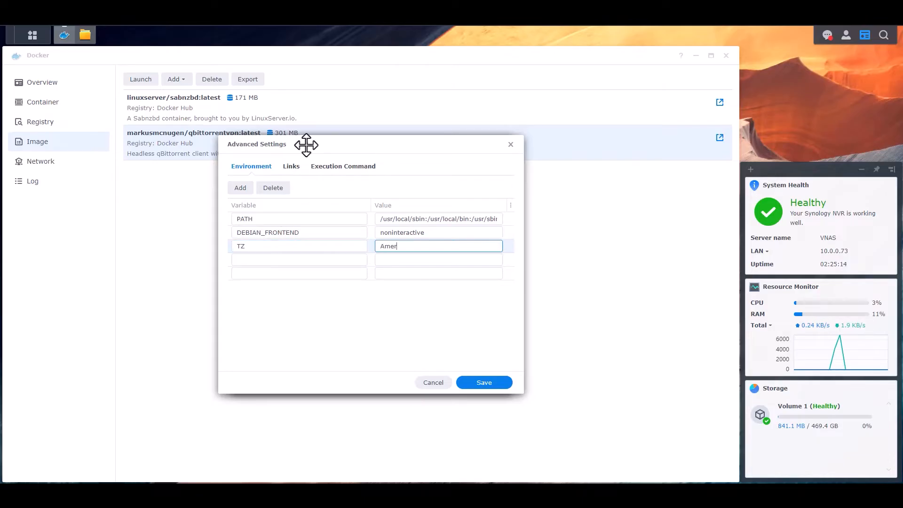
pyautogui.write('ica/New_York')
# - Add environment variables PUID 1026 and PGID 100
pyautogui.click(268, 261)
pyautogui.write('PUID')
pyautogui.press('Tab')
pyautogui.write('1026')
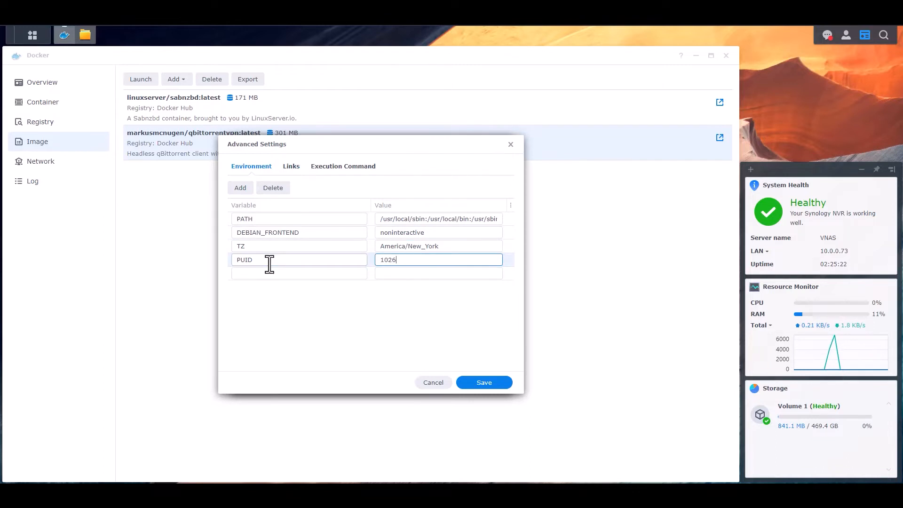
pyautogui.click(262, 275)
pyautogui.write('PGID')
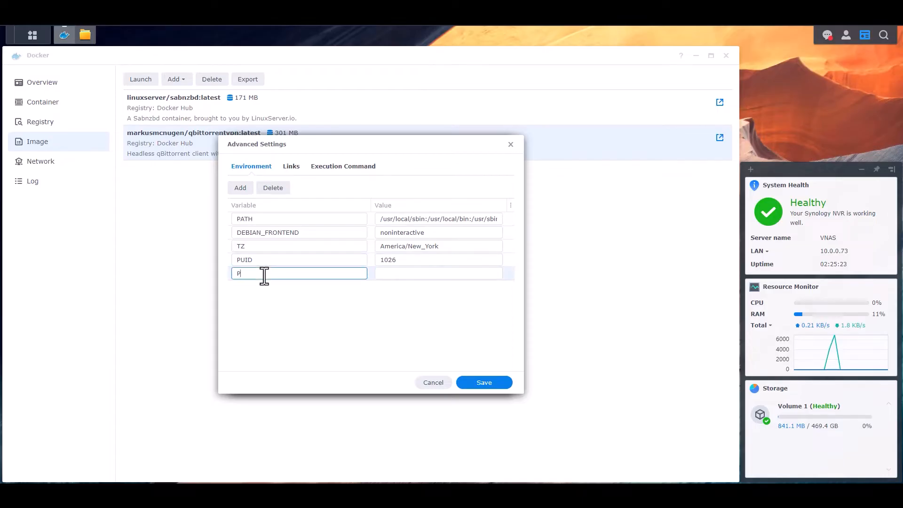
pyautogui.press('Tab')
pyautogui.write('100')
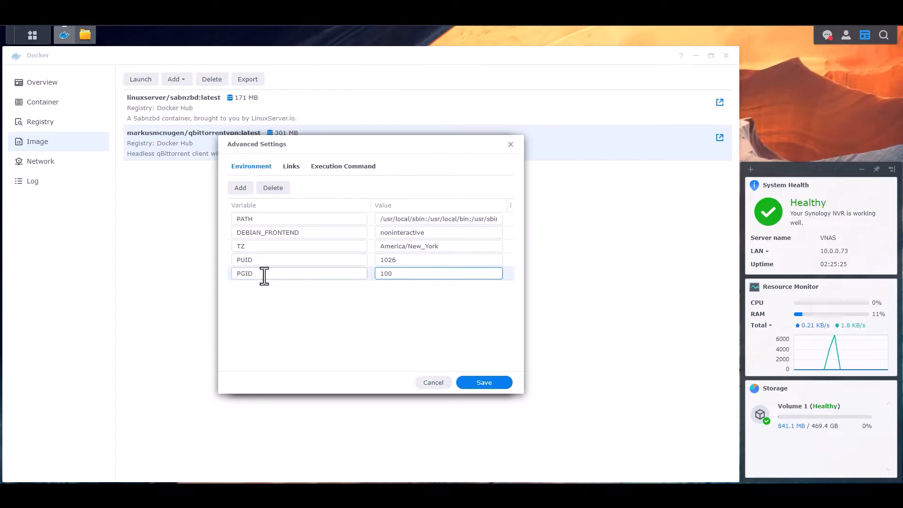
pyautogui.click(334, 323)
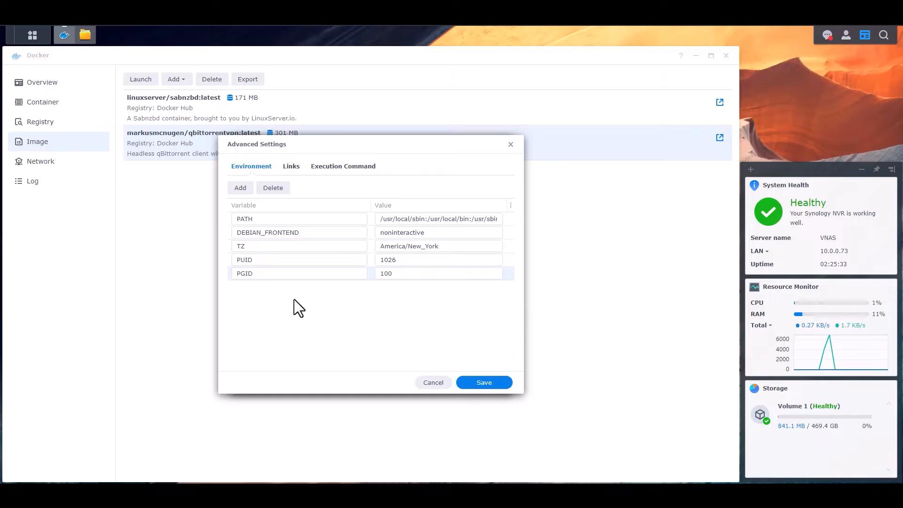
# - Add five blank environment rows and set VPN_ENABLED to yes
pyautogui.click(235, 189)
pyautogui.click(236, 189)
pyautogui.click(235, 189)
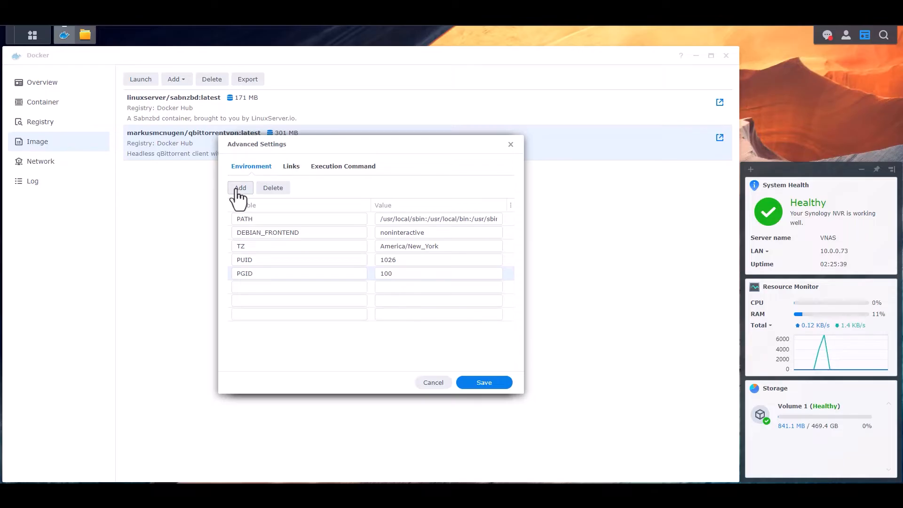
pyautogui.click(236, 189)
pyautogui.click(235, 190)
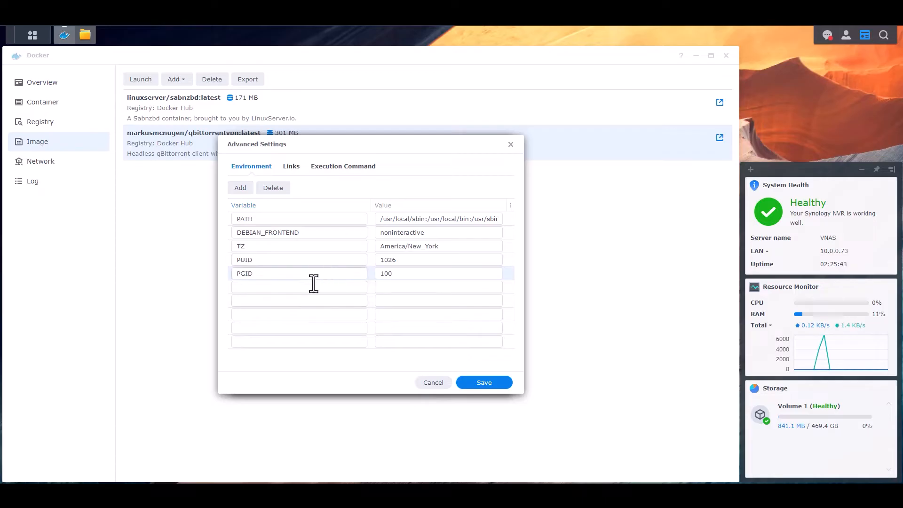
pyautogui.click(266, 288)
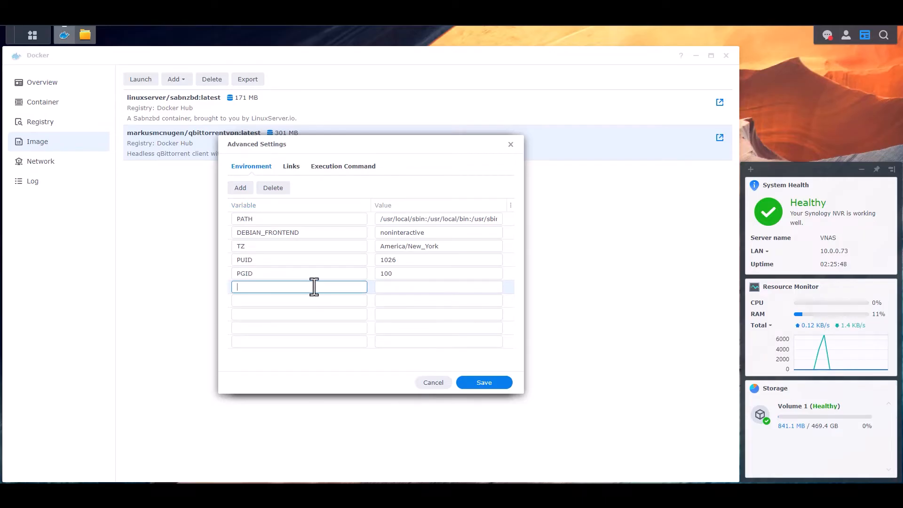
pyautogui.write('VPN_ENA')
pyautogui.write('LB')
pyautogui.write('LED')
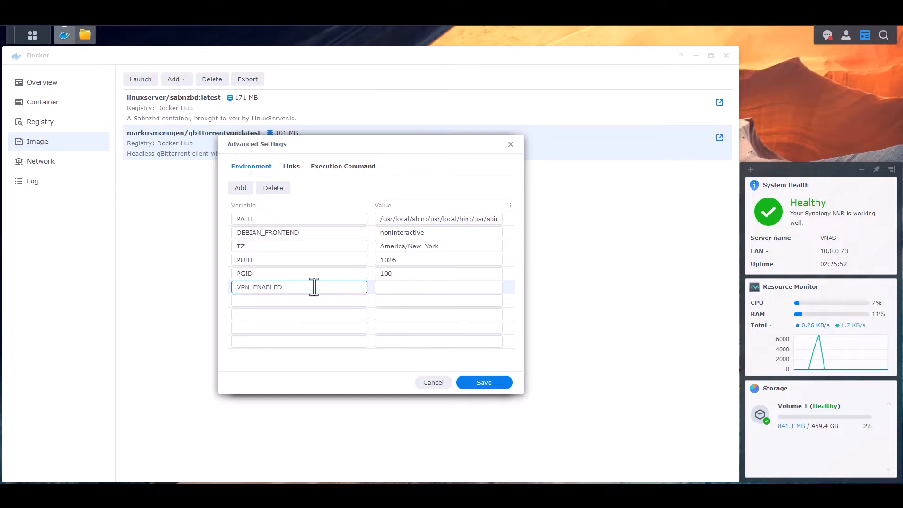
pyautogui.press('Tab')
pyautogui.write('yes')
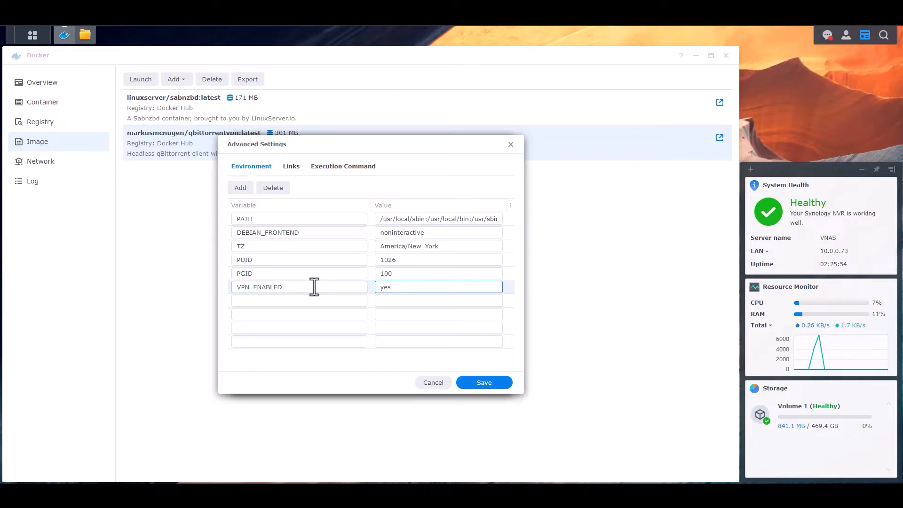
# - Enter VPN_USERNAME and VPN_PASSWORD with the VPN account's username and password, then name a LAN_NETWORK variable
pyautogui.press('Tab')
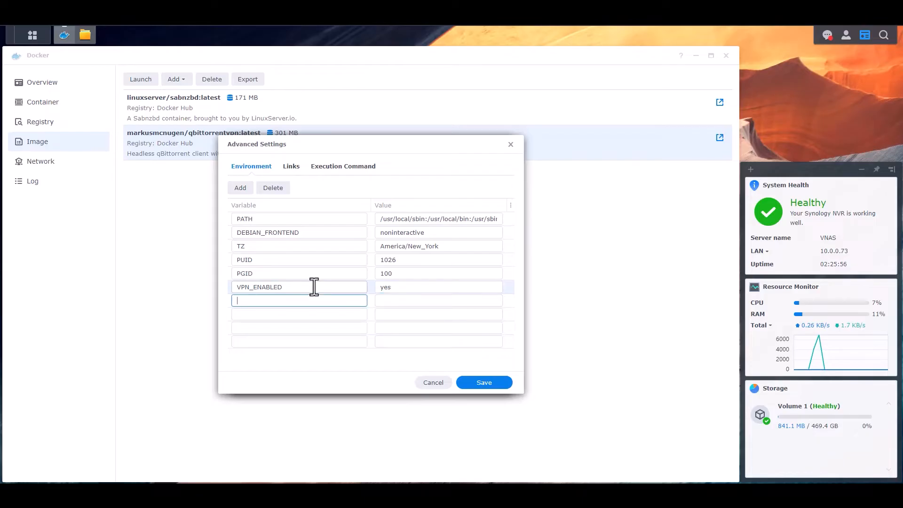
pyautogui.write('VPN_USERNAME')
pyautogui.press('Tab')
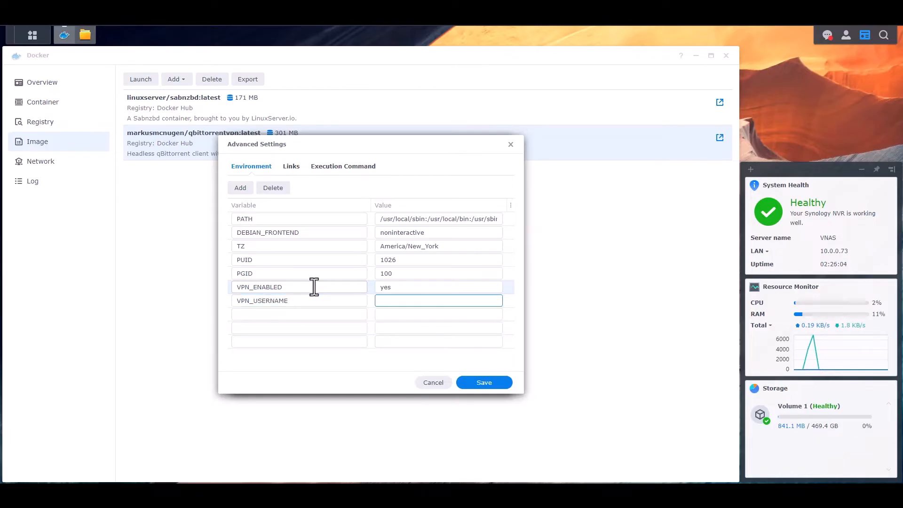
pyautogui.write('username')
pyautogui.press('Tab')
pyautogui.write('VPN')
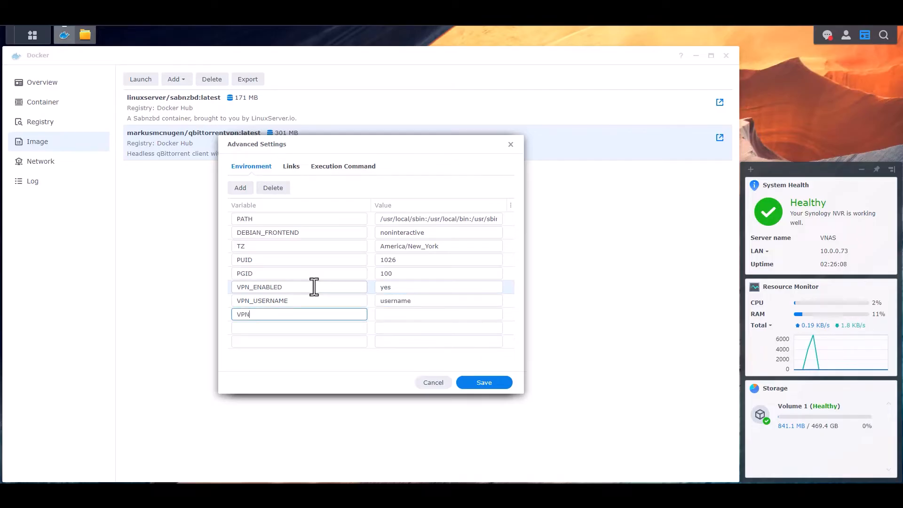
pyautogui.write('_PASSWORD')
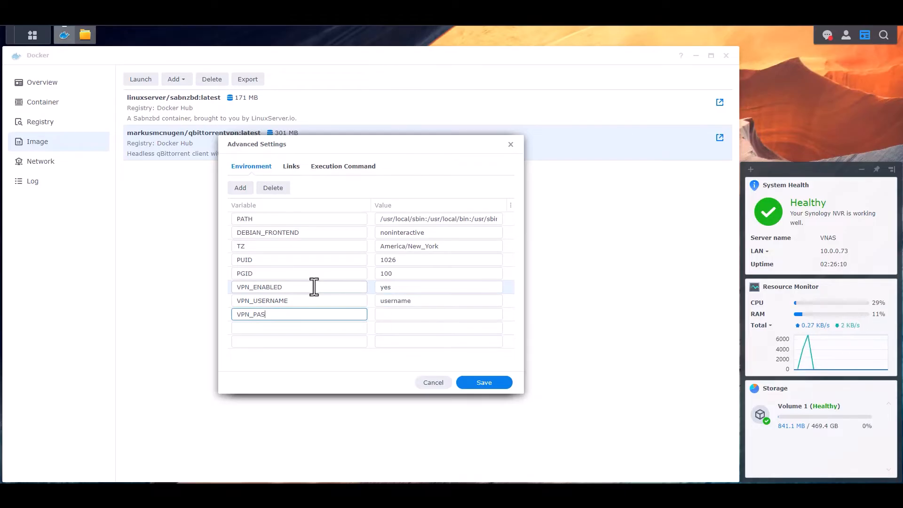
pyautogui.press('Tab')
pyautogui.write('password')
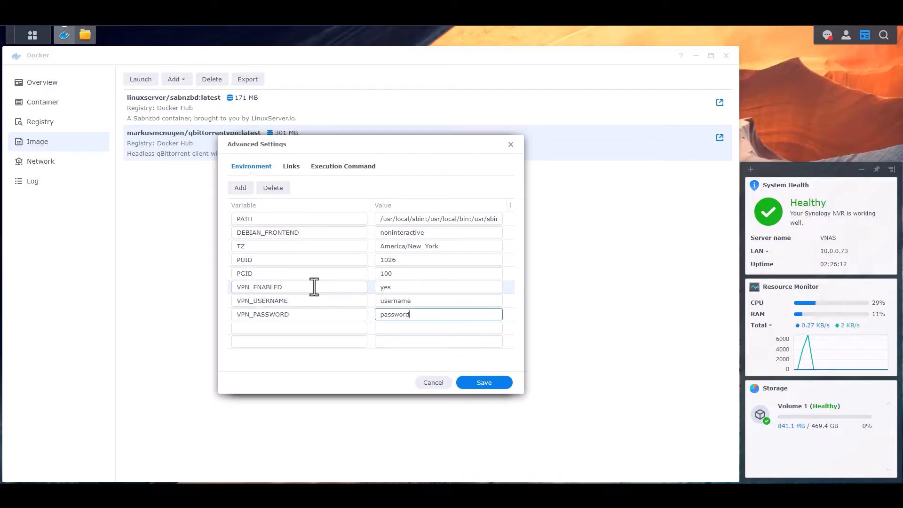
pyautogui.press('Tab')
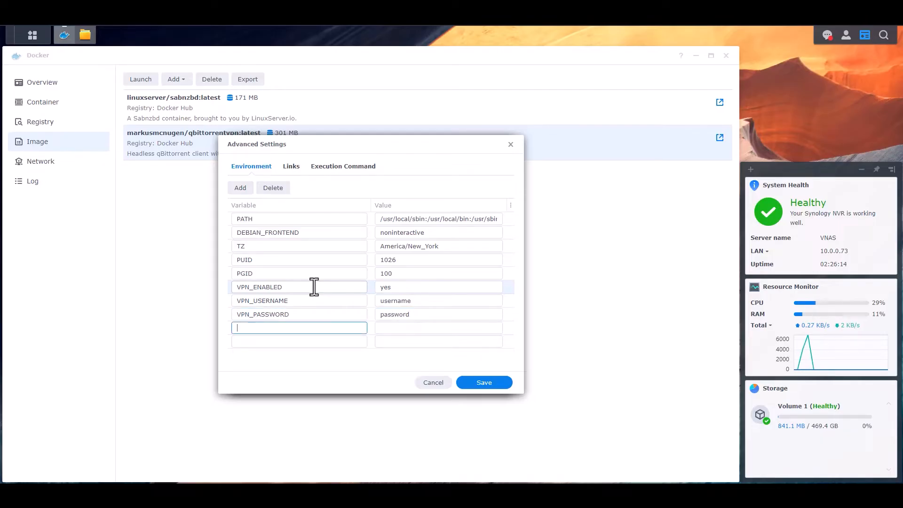
pyautogui.write('LAN_NETWORK')
pyautogui.press('Tab')
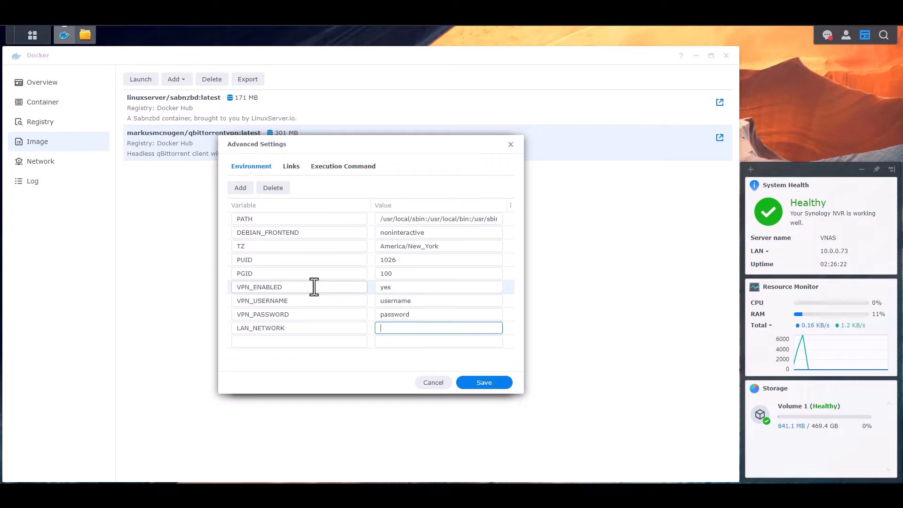
# - Set LAN_NETWORK to 10.0.0.0/24 and add NAME_SERVERS 8.8.8.8,1.1.1.1
pyautogui.write('10.0.0.0/24')
pyautogui.click(306, 341)
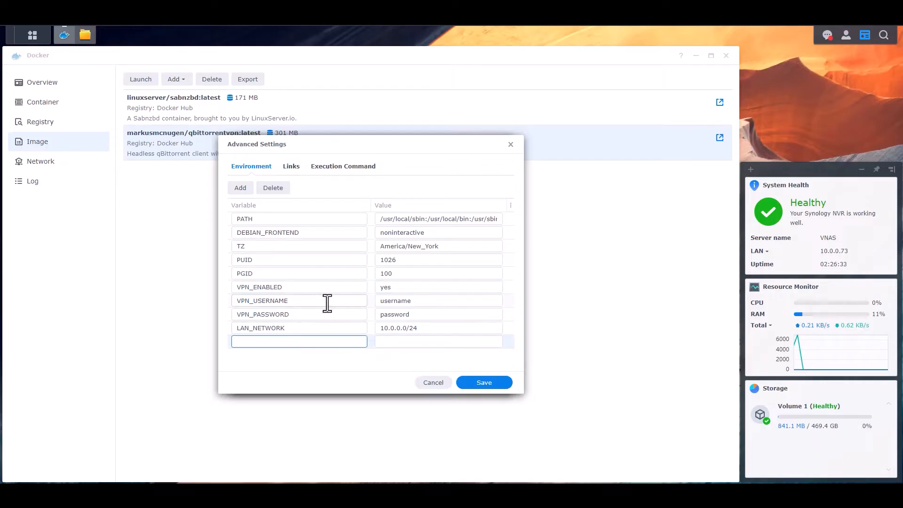
pyautogui.write('NAME_SERVERS')
pyautogui.press('Tab')
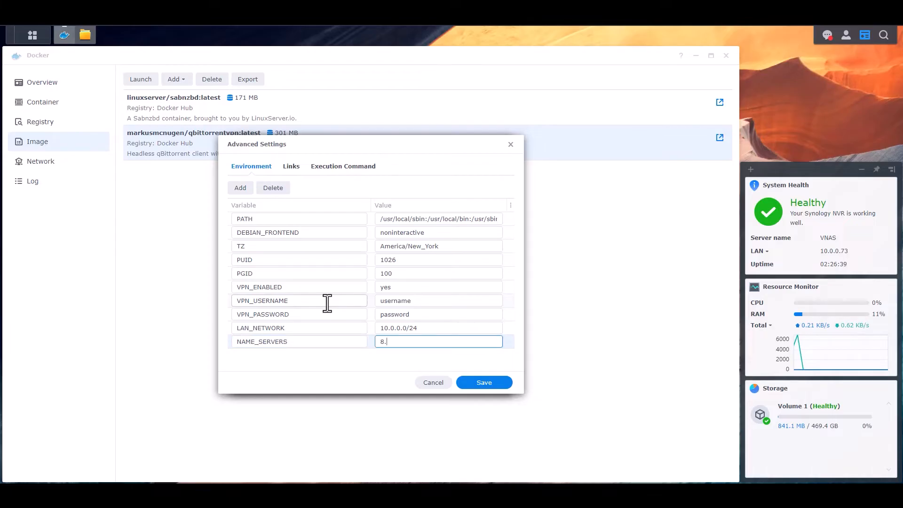
pyautogui.write('.8.8,1.1.1.1')
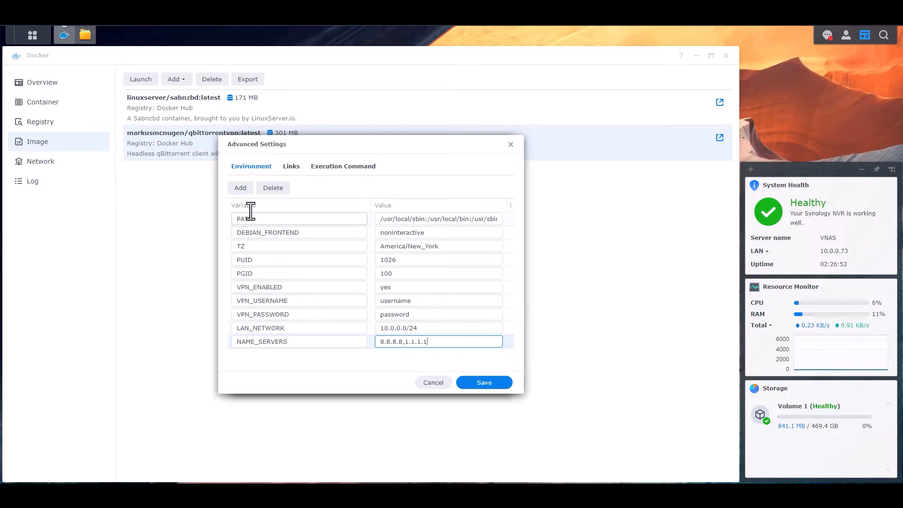
# - Add WEBUI_PORT_ENV 8080 and INCOMING_PORT_ENV 6881 as new environment variables
pyautogui.click(239, 191)
pyautogui.click(240, 190)
pyautogui.click(307, 344)
pyautogui.write('WEB')
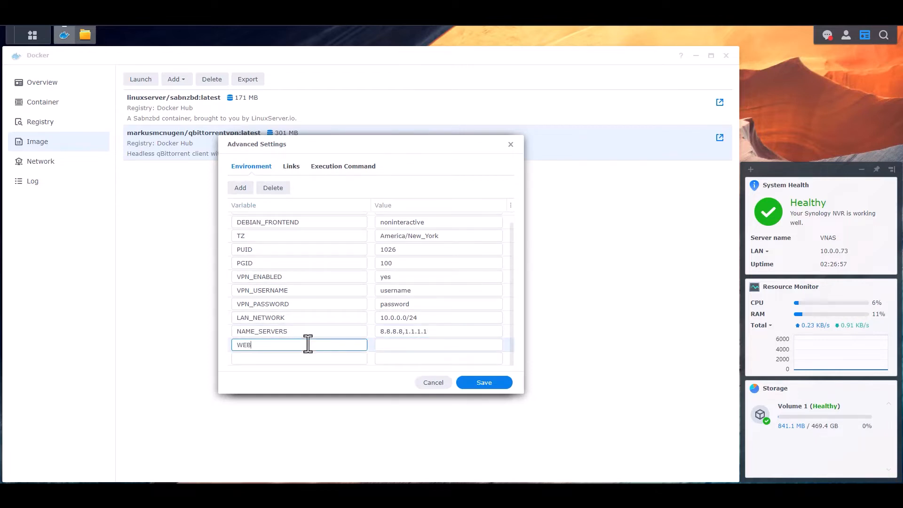
pyautogui.write('UI_PORT_ENV')
pyautogui.press('Tab')
pyautogui.write('8080')
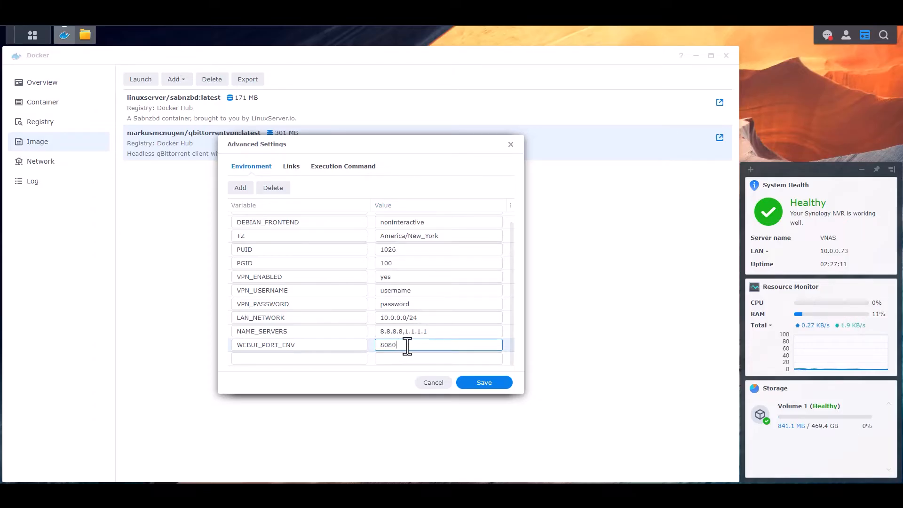
pyautogui.click(309, 359)
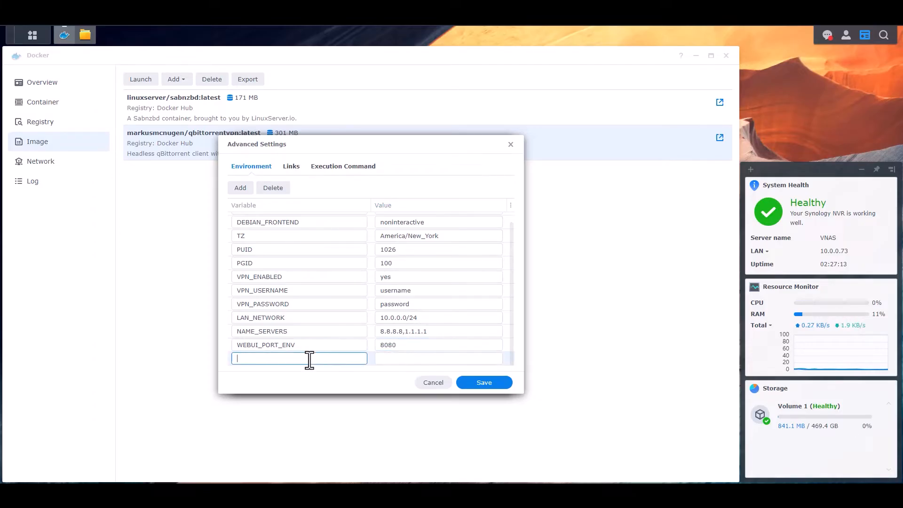
pyautogui.write('INCOMING_PORT_ENV')
pyautogui.press('Tab')
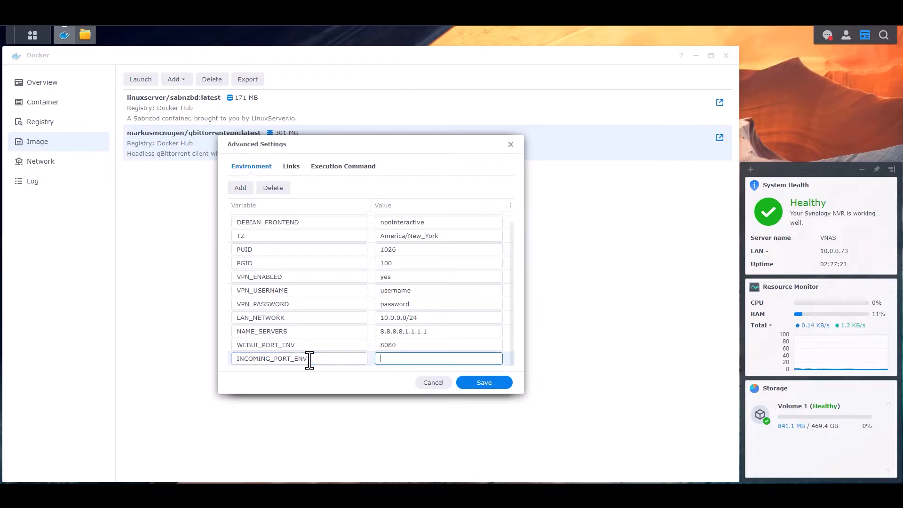
pyautogui.write('6881')
pyautogui.scroll(1, 442, 309)
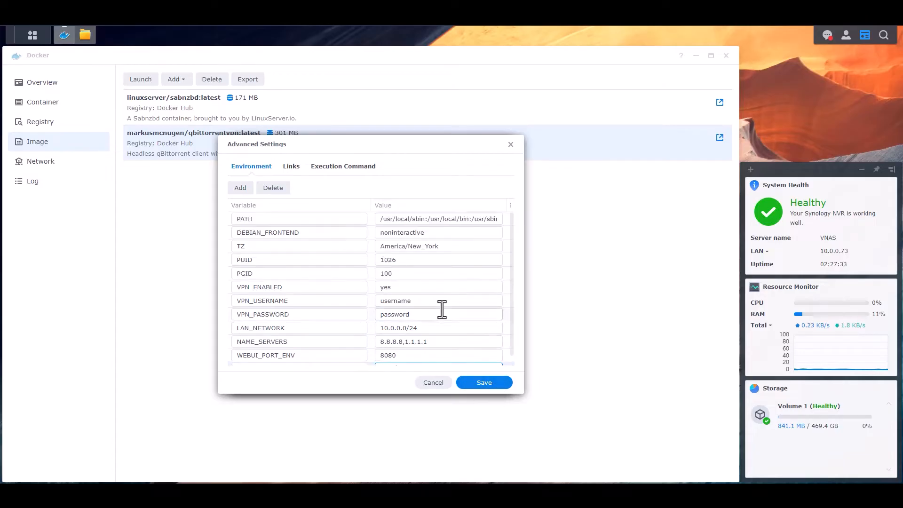
pyautogui.scroll(-1, 445, 301)
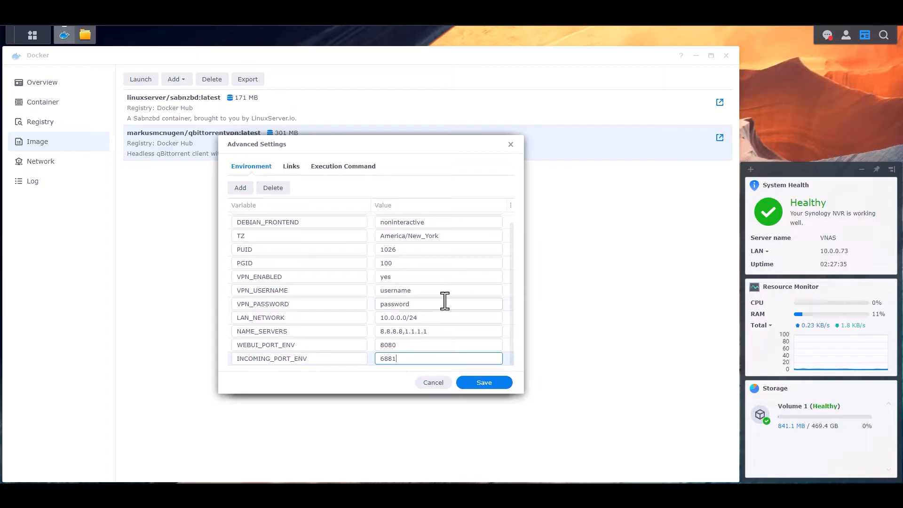
# - Save the variables, then map local port 8080 to 8080 and local 6881 to container 8999 TCP and UDP
pyautogui.click(487, 383)
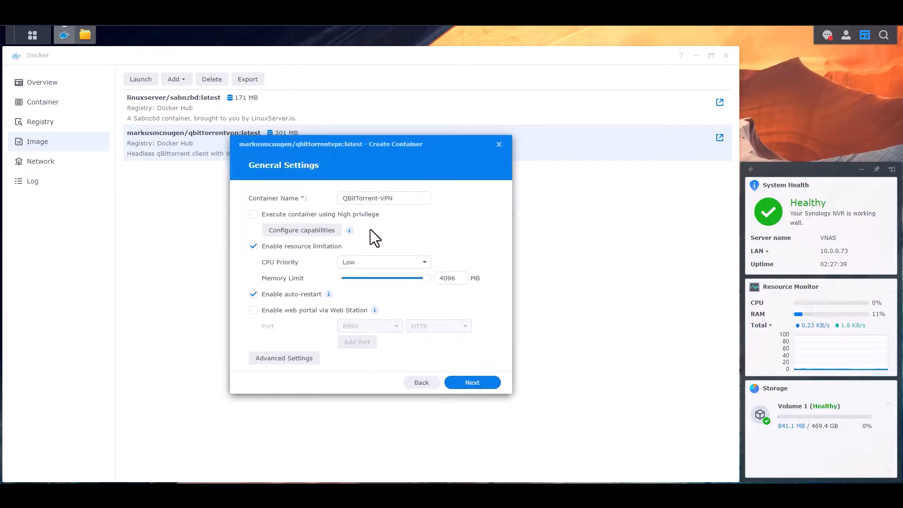
pyautogui.click(476, 385)
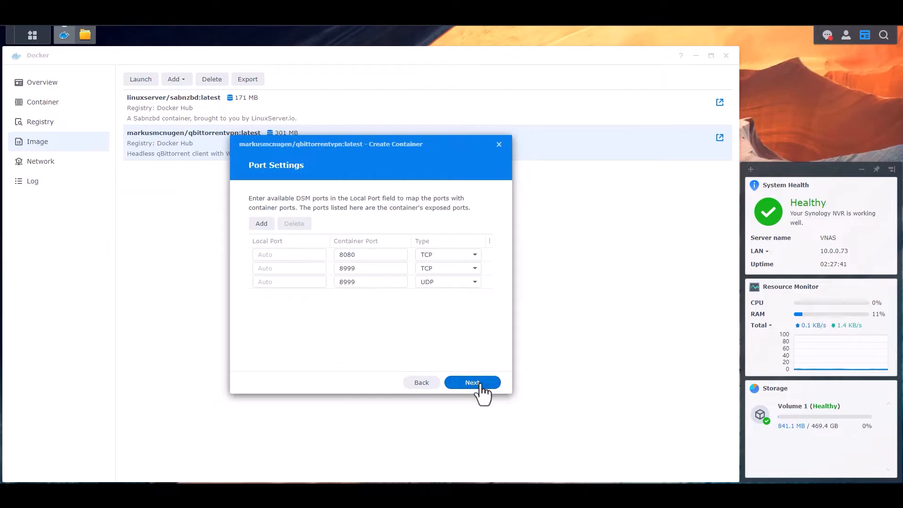
pyautogui.click(288, 256)
pyautogui.write('8080')
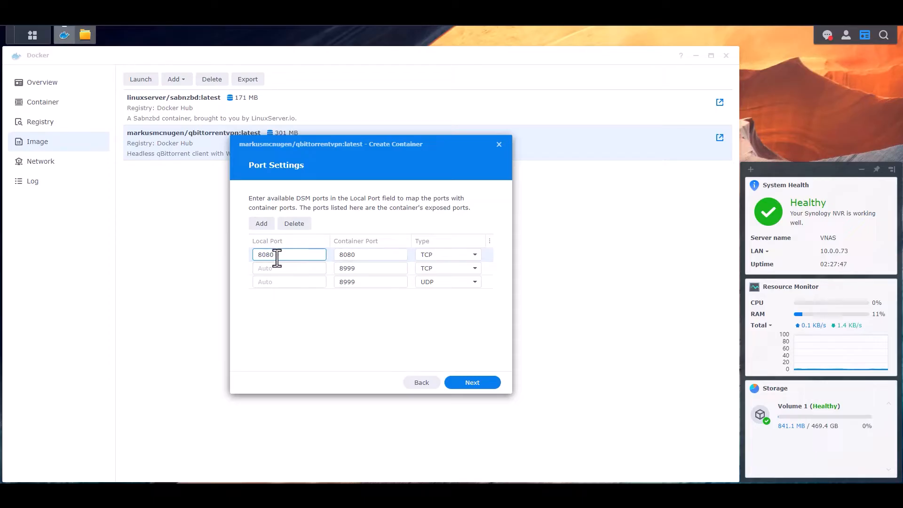
pyautogui.click(302, 268)
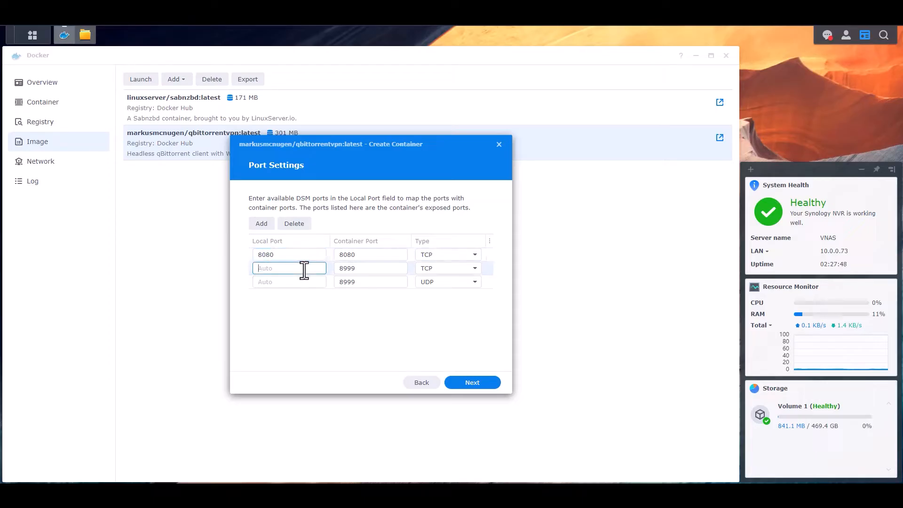
pyautogui.doubleClick(366, 268)
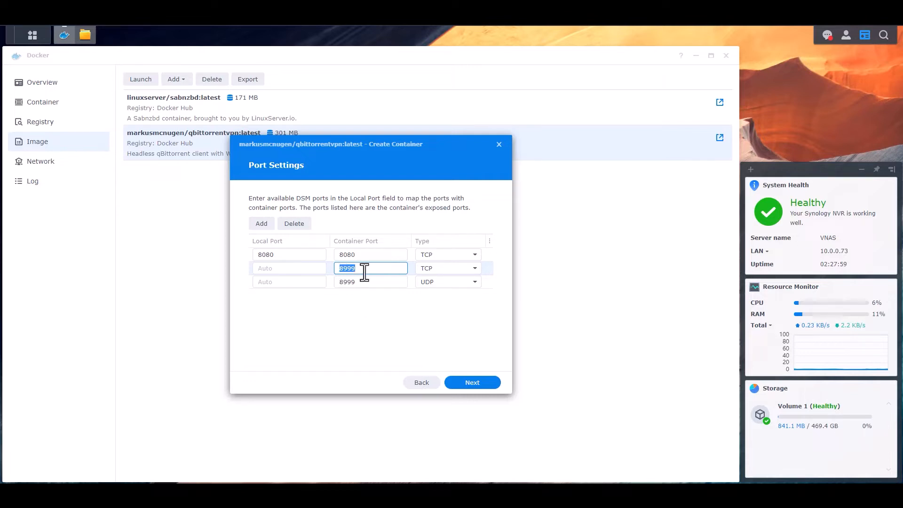
pyautogui.click(293, 267)
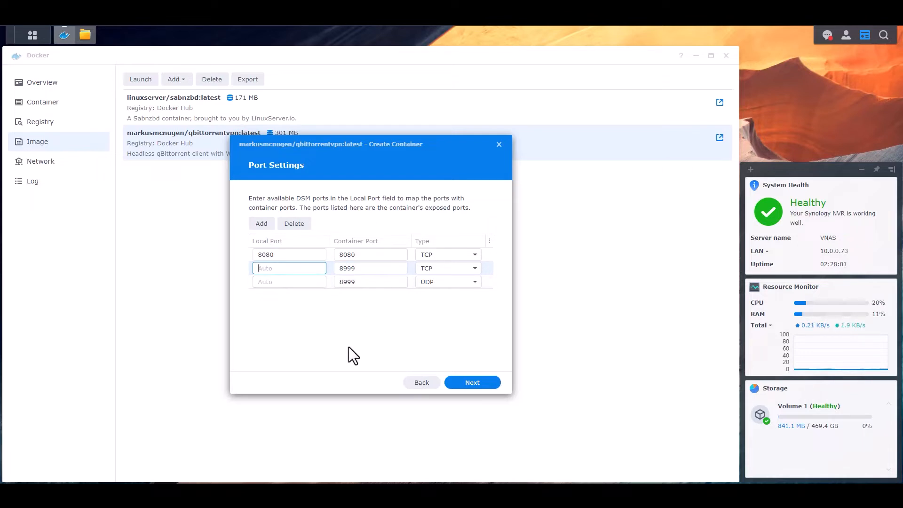
pyautogui.write('6881')
pyautogui.click(295, 283)
pyautogui.write('688')
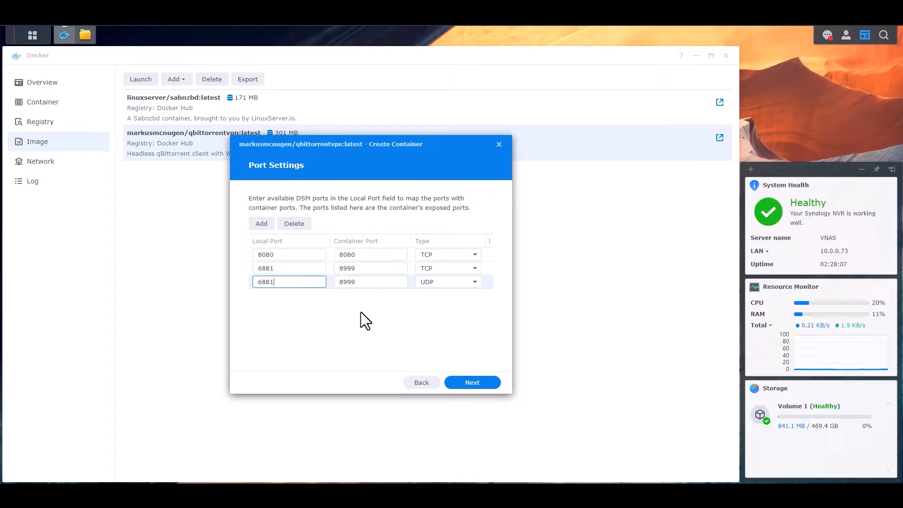
# - Change INCOMING_PORT_ENV from 6881 to 8999 and save the environment variables
pyautogui.click(420, 382)
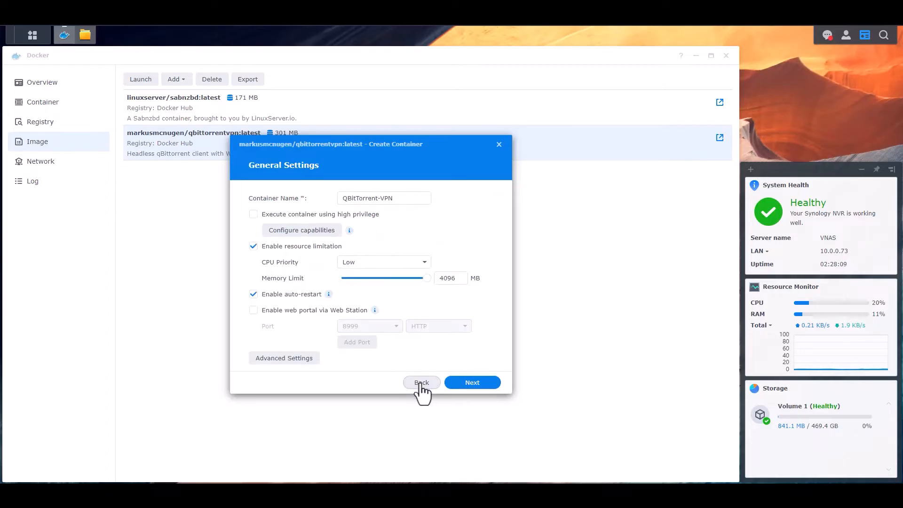
pyautogui.click(289, 361)
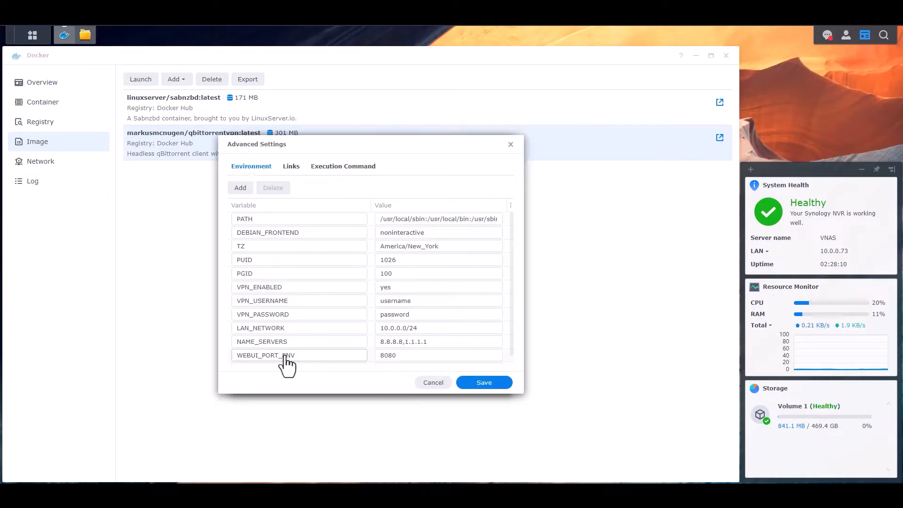
pyautogui.scroll(-1, 393, 359)
pyautogui.click(409, 359)
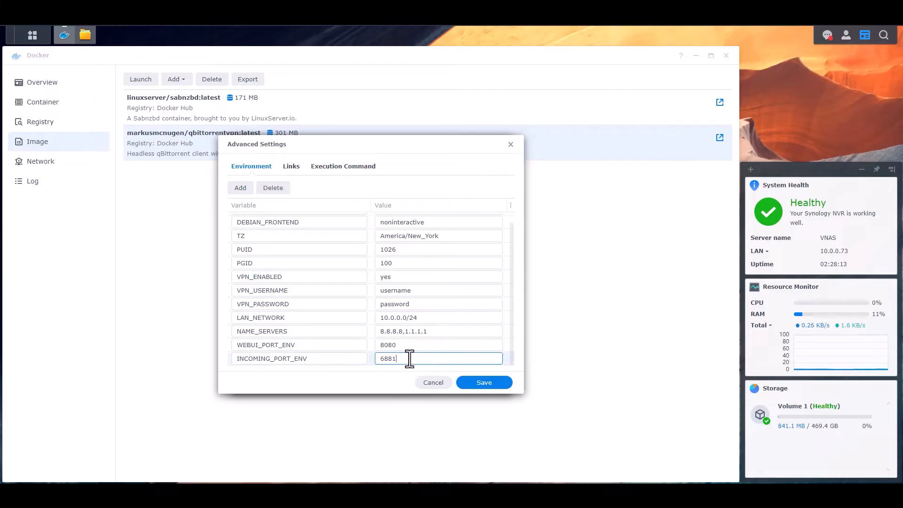
pyautogui.hotkey('ctrl', 'a')
pyautogui.write('8999')
pyautogui.click(484, 382)
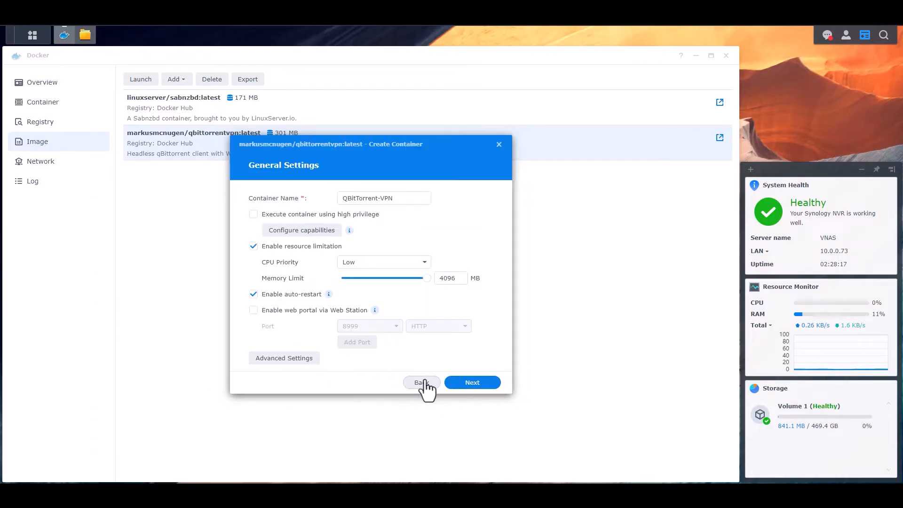
# - Set the local port to 8999 for both the TCP and UDP 8999 mappings
pyautogui.click(470, 383)
pyautogui.click(299, 269)
pyautogui.hotkey('ctrl', 'a')
pyautogui.write('8999')
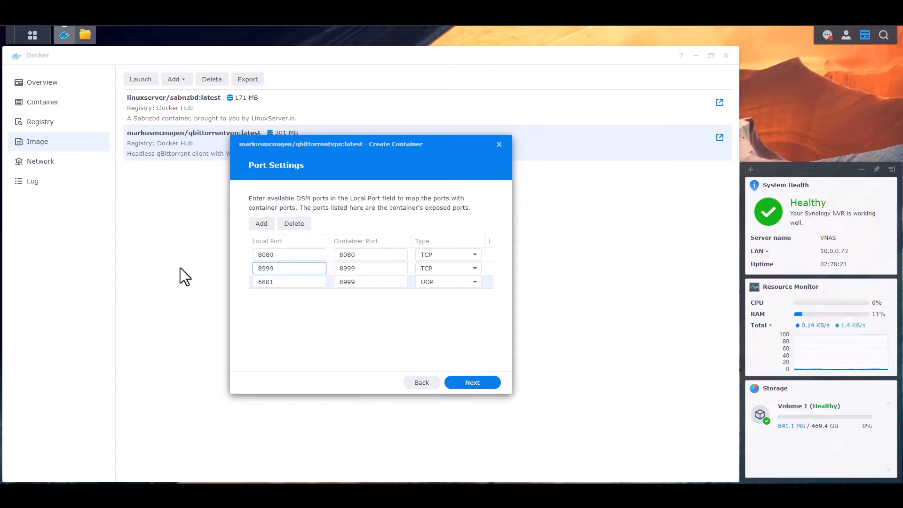
pyautogui.click(288, 282)
pyautogui.hotkey('ctrl', 'a')
pyautogui.write('899')
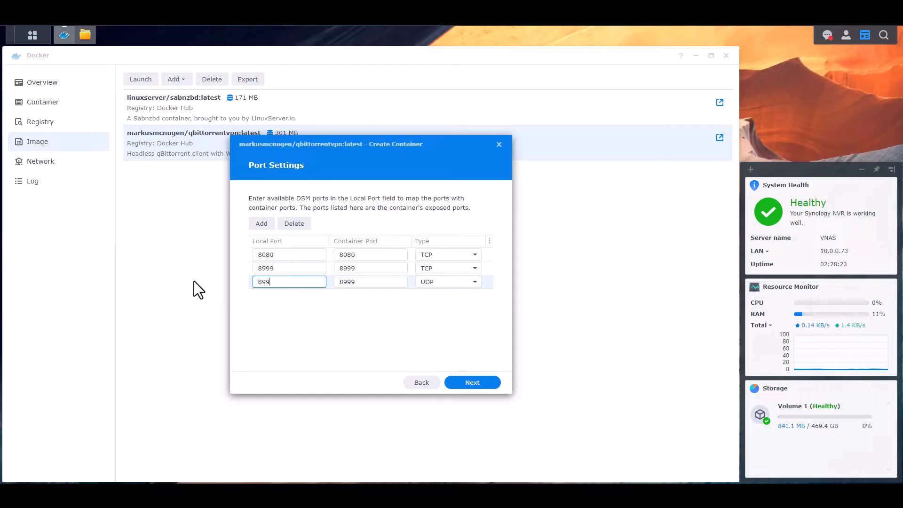
pyautogui.write('9')
pyautogui.click(381, 329)
# - Create a QBitTorrent-VPN folder under docker/Configs and add it as the first volume
pyautogui.click(478, 382)
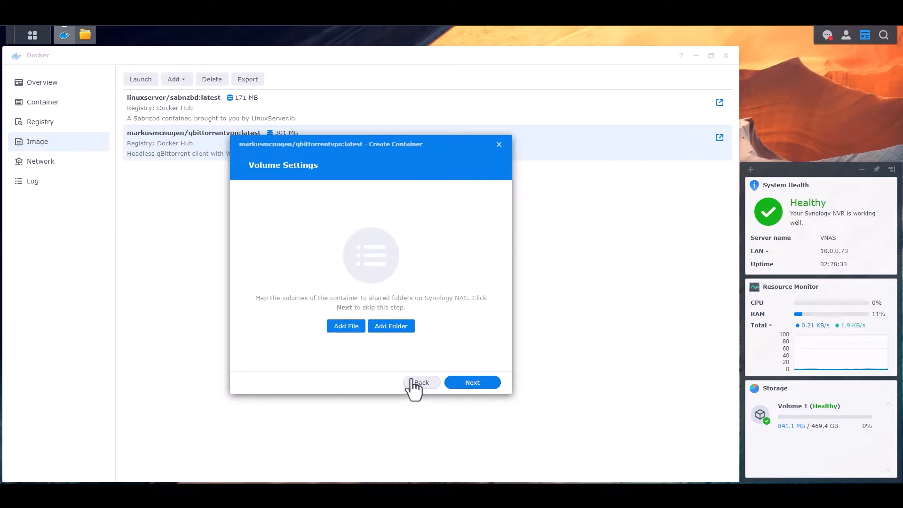
pyautogui.click(393, 326)
pyautogui.moveTo(467, 146); pyautogui.dragTo(387, 131)
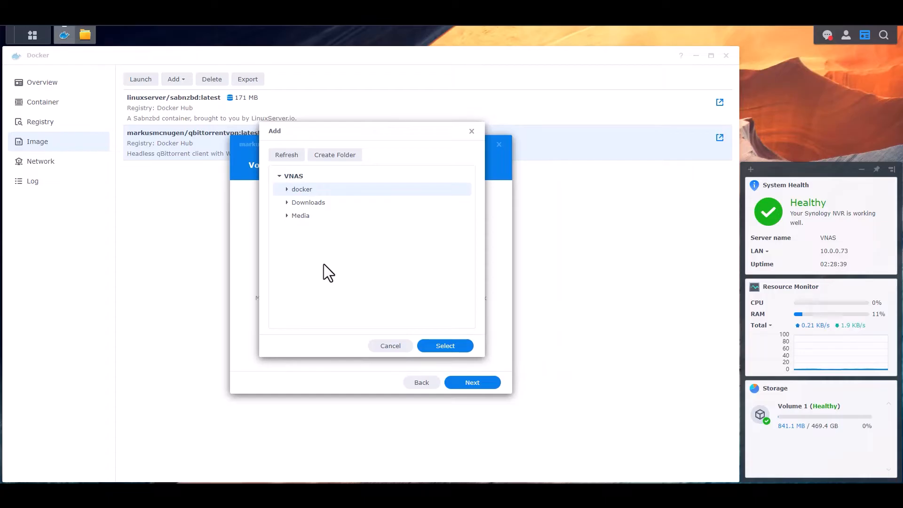
pyautogui.click(287, 189)
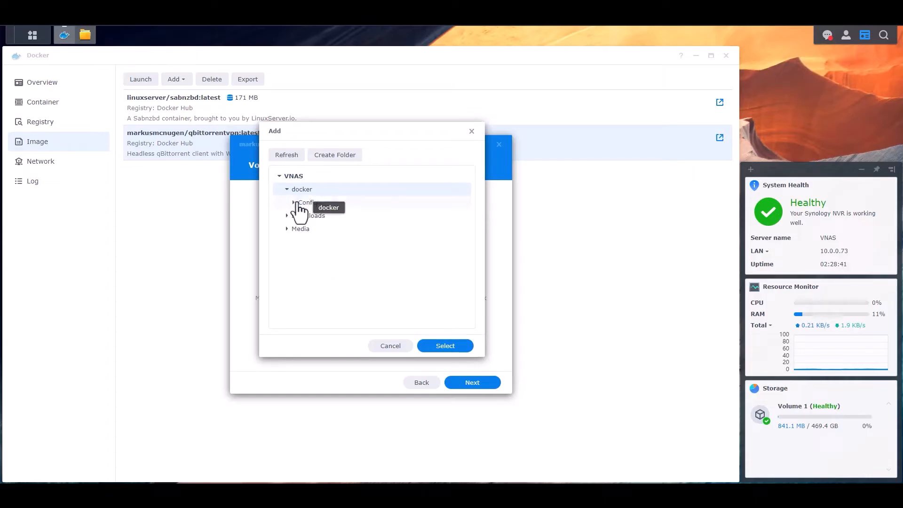
pyautogui.click(293, 202)
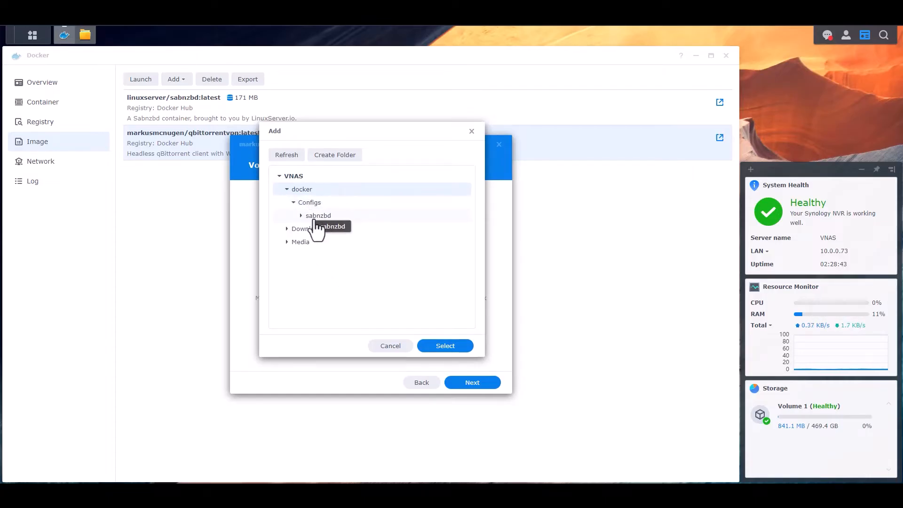
pyautogui.click(318, 203)
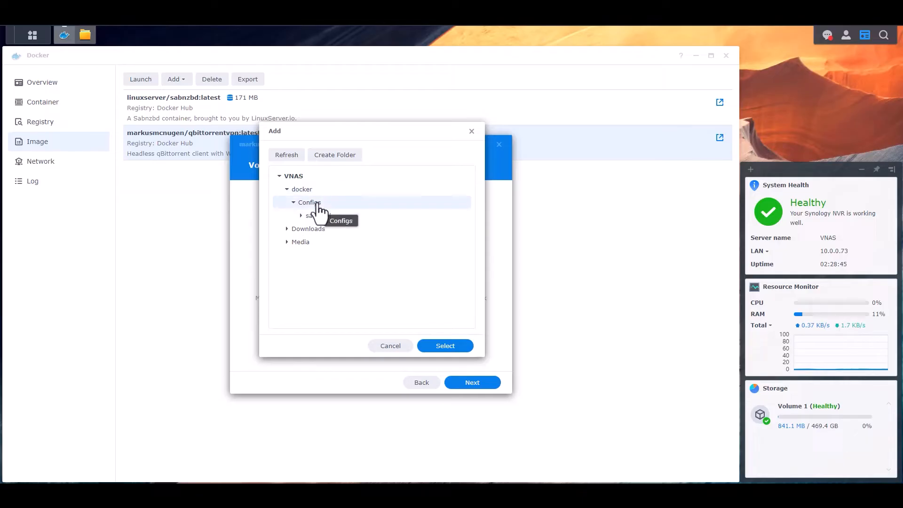
pyautogui.click(334, 157)
pyautogui.write('QBitTorrent-VPN')
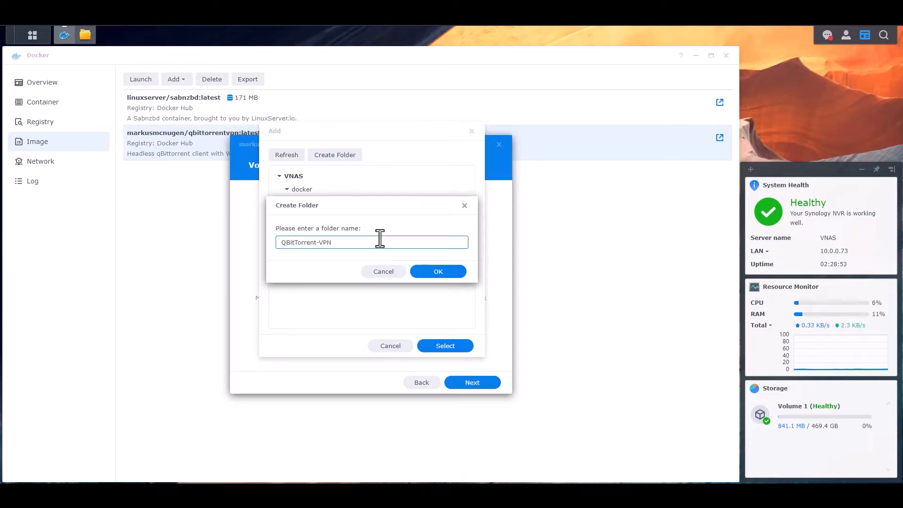
pyautogui.click(454, 273)
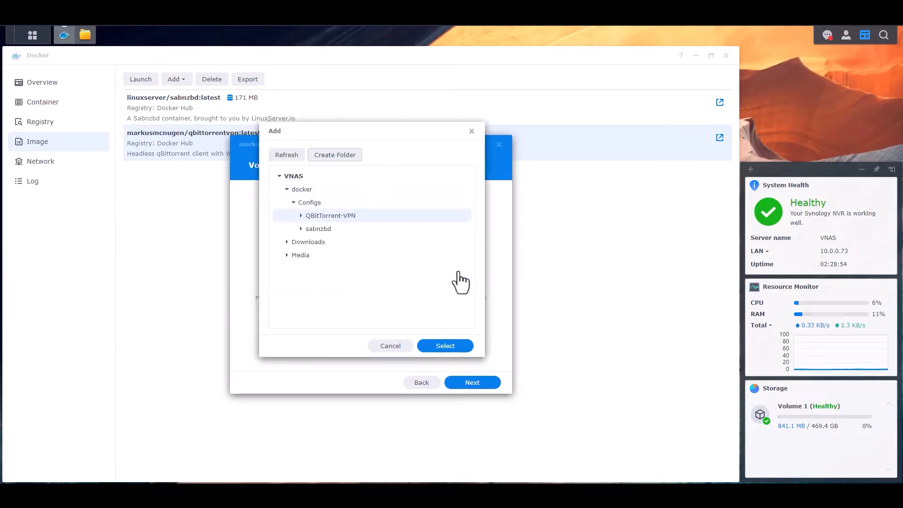
pyautogui.click(451, 348)
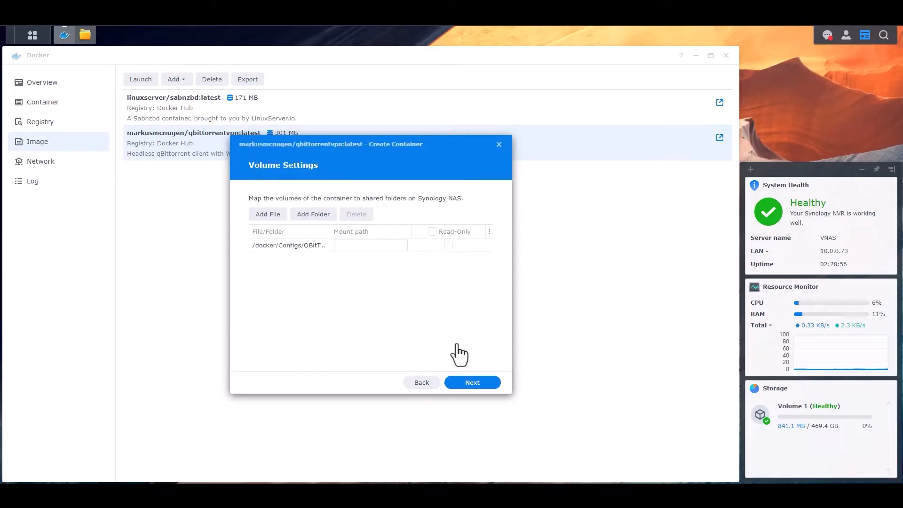
# - Add the Downloads subfolders completed, incomplete-torrents and torrents-nzbs as volumes
pyautogui.click(315, 214)
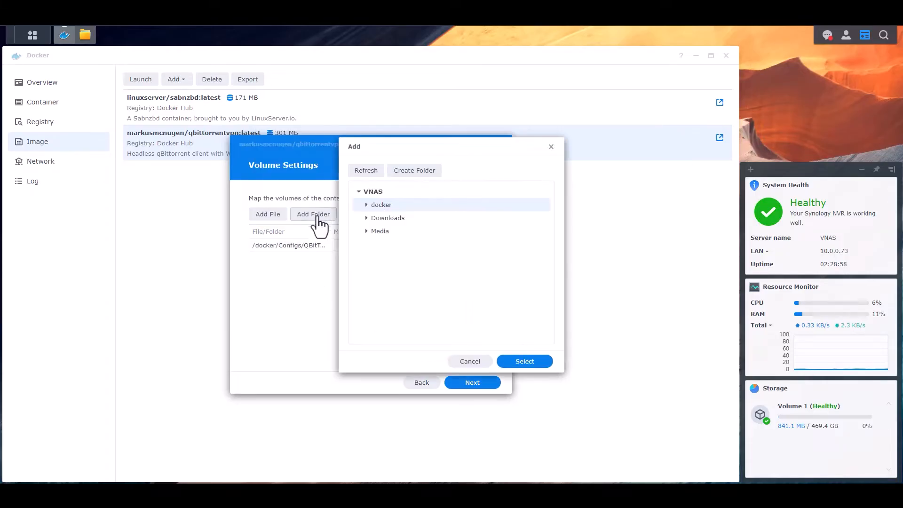
pyautogui.click(365, 217)
pyautogui.click(388, 231)
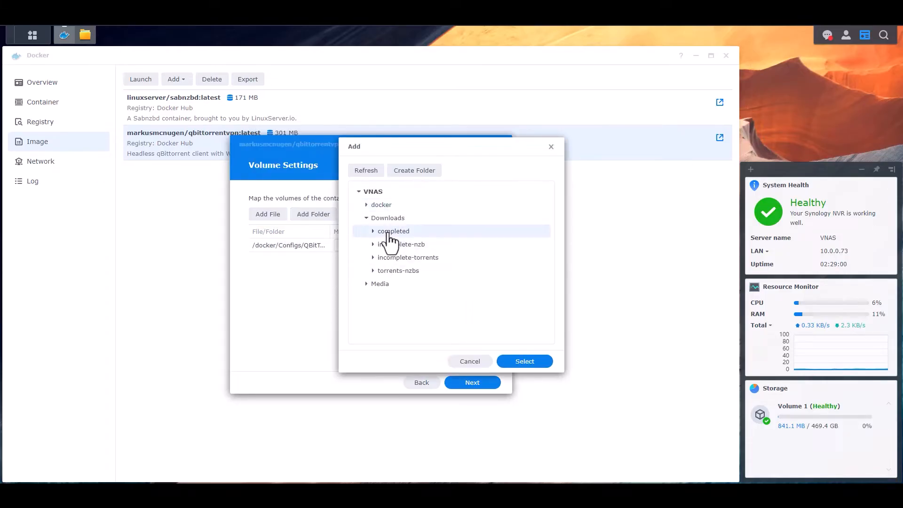
pyautogui.click(524, 363)
pyautogui.click(313, 215)
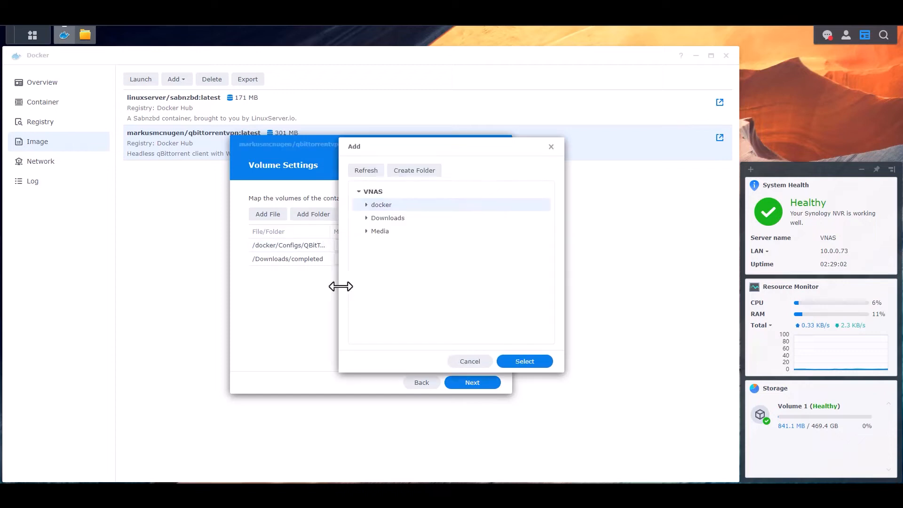
pyautogui.click(366, 218)
pyautogui.click(406, 257)
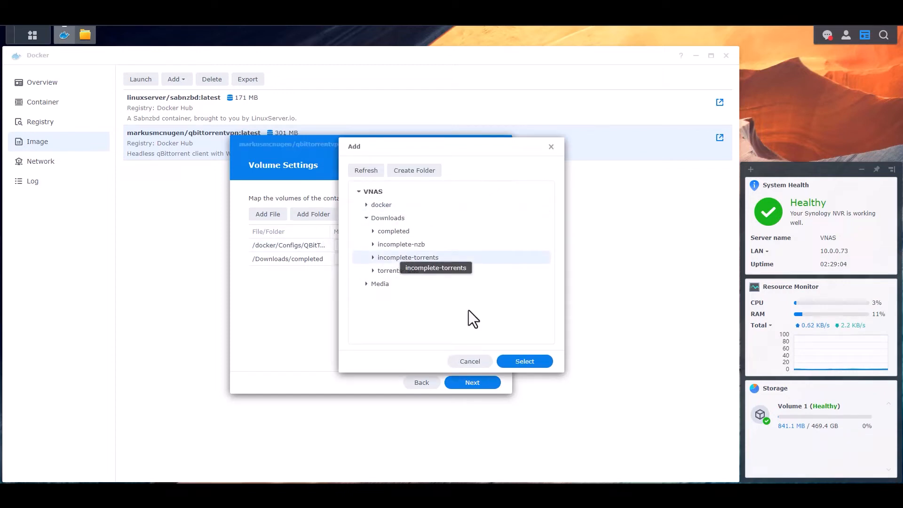
pyautogui.click(525, 362)
pyautogui.click(313, 214)
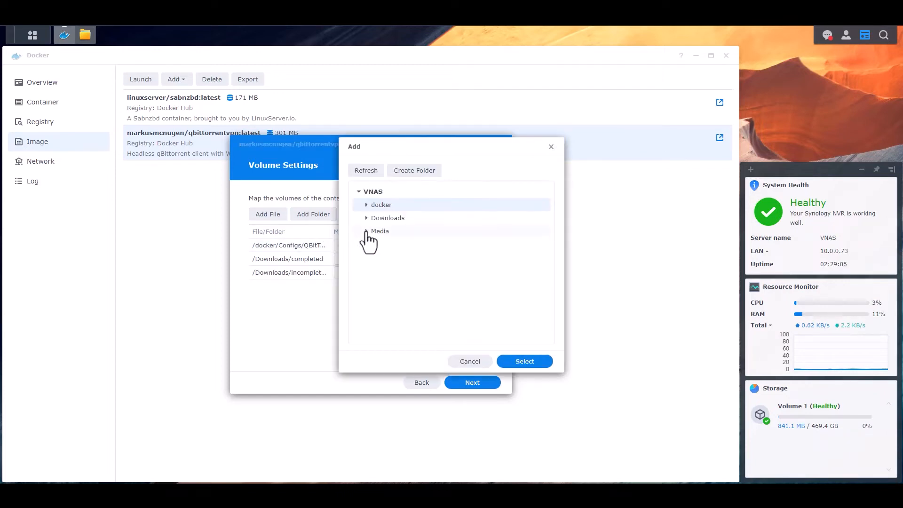
pyautogui.click(366, 218)
pyautogui.click(404, 270)
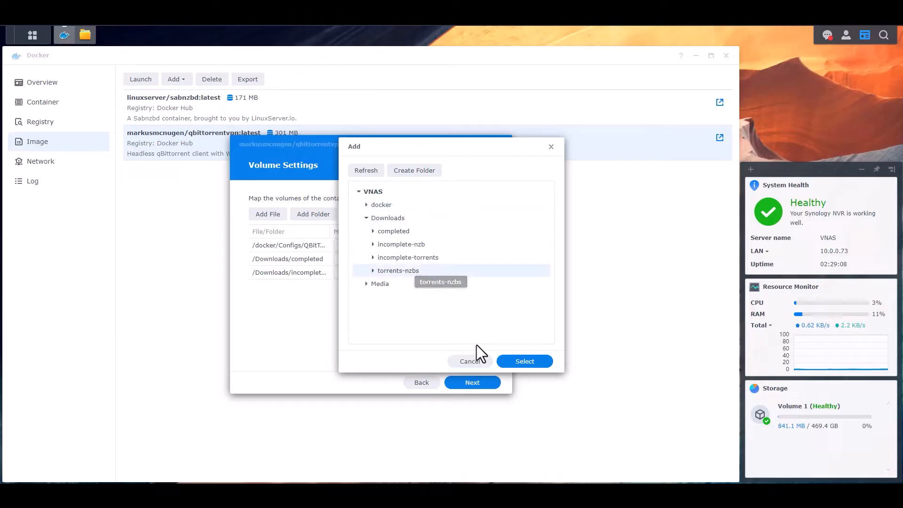
pyautogui.click(526, 362)
# - Set the mount paths to /config, /downloads, /incomplete and /torrents
pyautogui.click(360, 245)
pyautogui.write('/config')
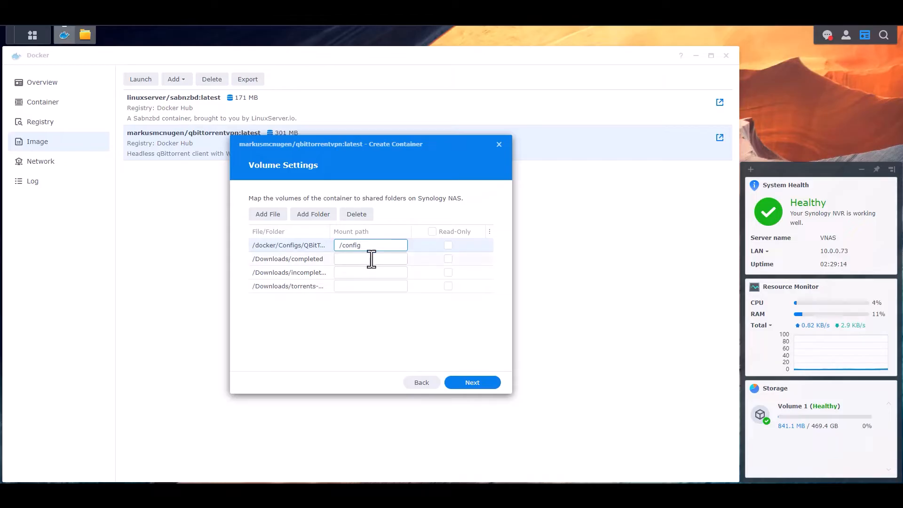
pyautogui.click(371, 259)
pyautogui.write('/downlo')
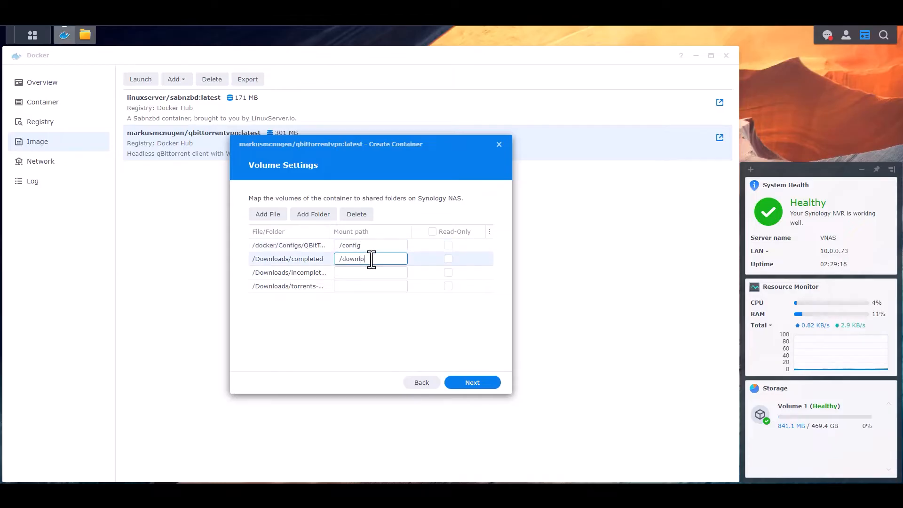
pyautogui.write('ads/')
pyautogui.press('BackSpace')
pyautogui.click(364, 274)
pyautogui.write('/incomplete')
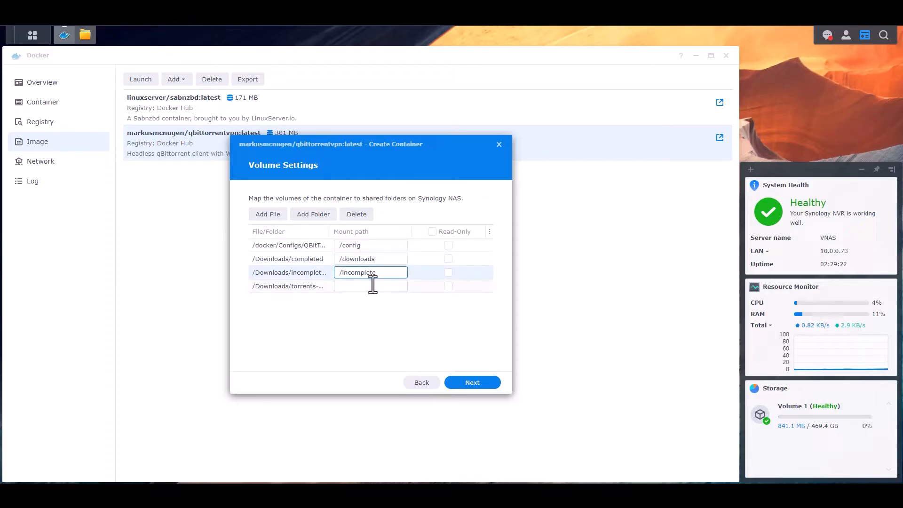
pyautogui.click(372, 286)
pyautogui.write('/torrents')
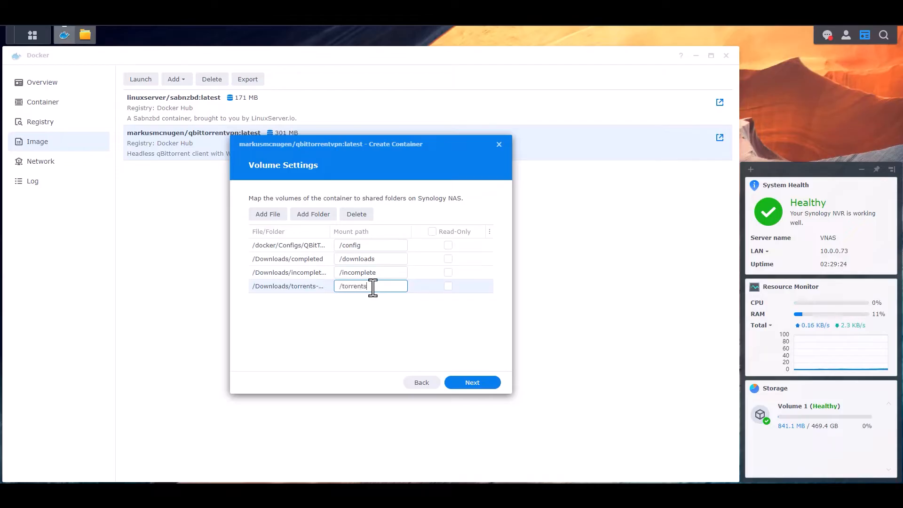
pyautogui.click(353, 320)
# - Finish the wizard with 'Run this container after the wizard is finished' checked, then view the Container list
pyautogui.click(472, 382)
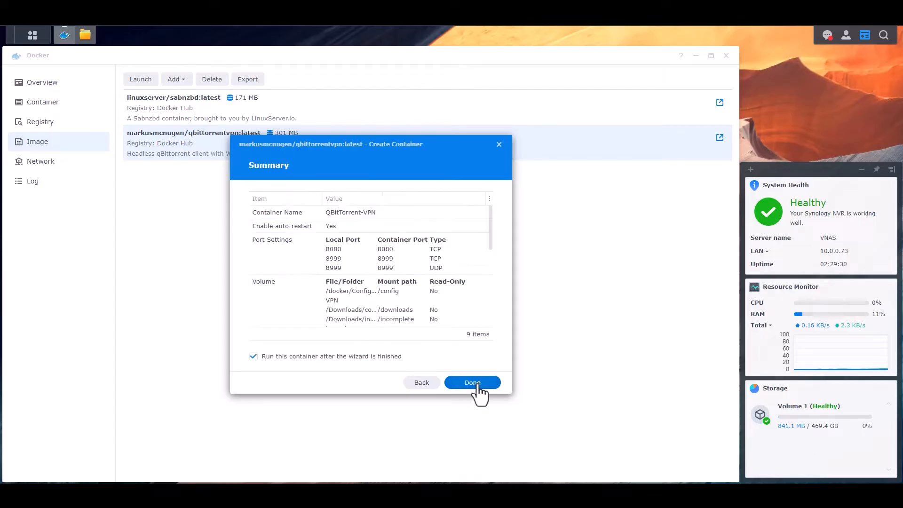
pyautogui.scroll(-5, 388, 272)
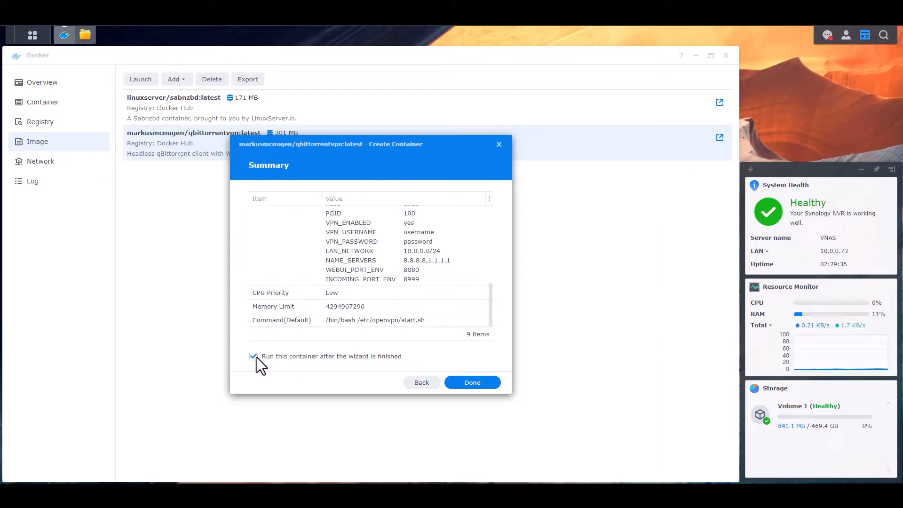
pyautogui.click(472, 383)
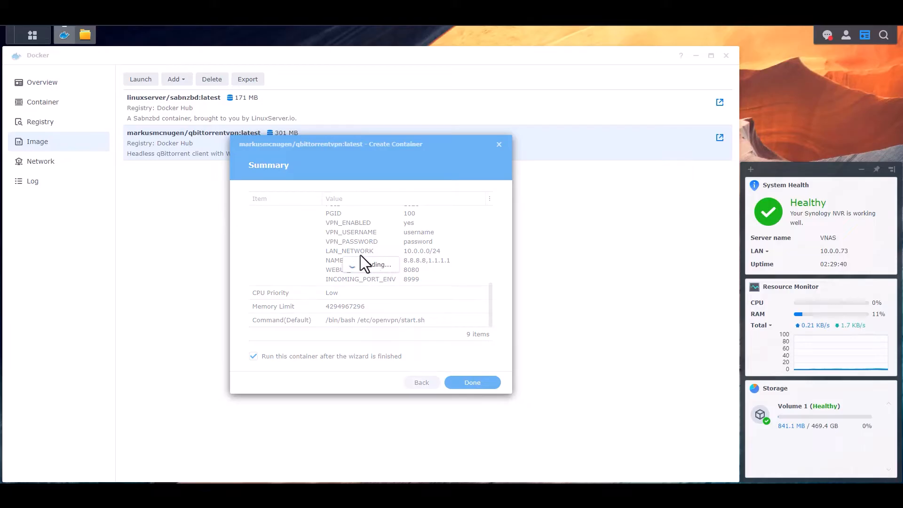
pyautogui.click(40, 102)
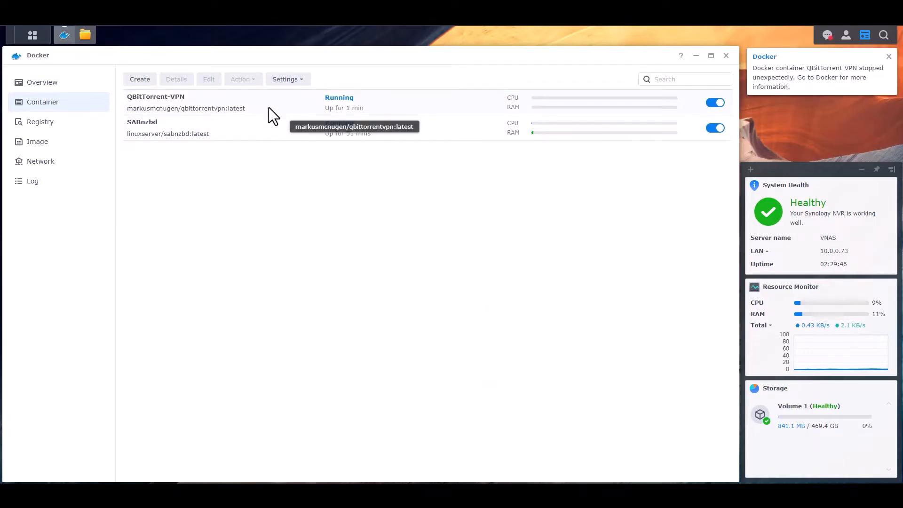
# - Open the QBitTorrent-VPN container's Details and view its Log tab
pyautogui.click(37, 83)
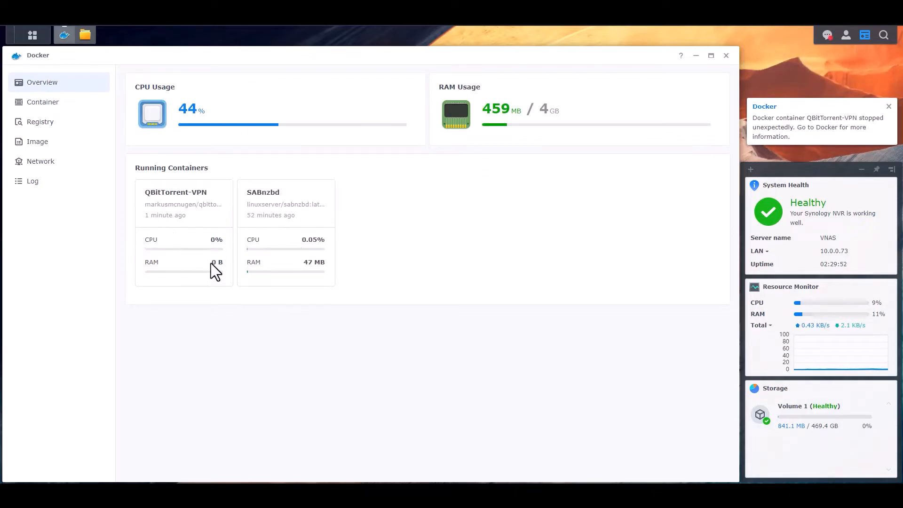
pyautogui.click(39, 105)
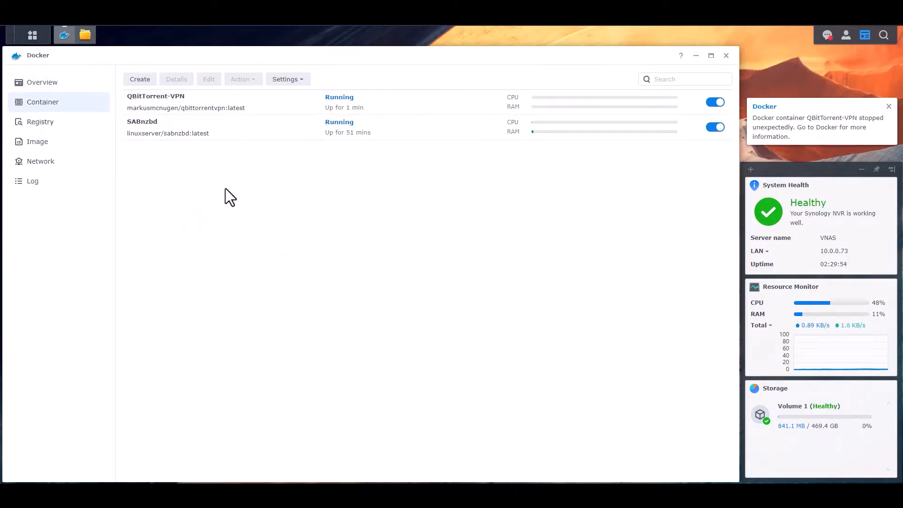
pyautogui.click(221, 103)
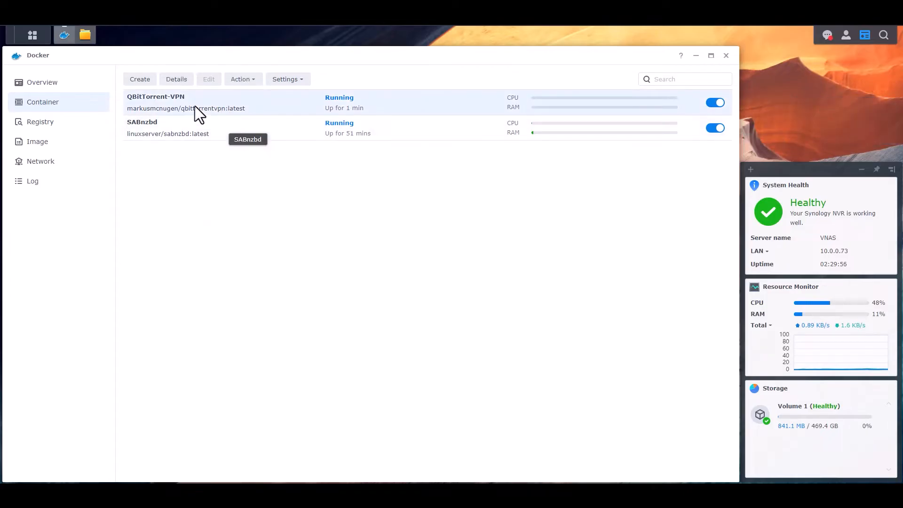
pyautogui.click(175, 81)
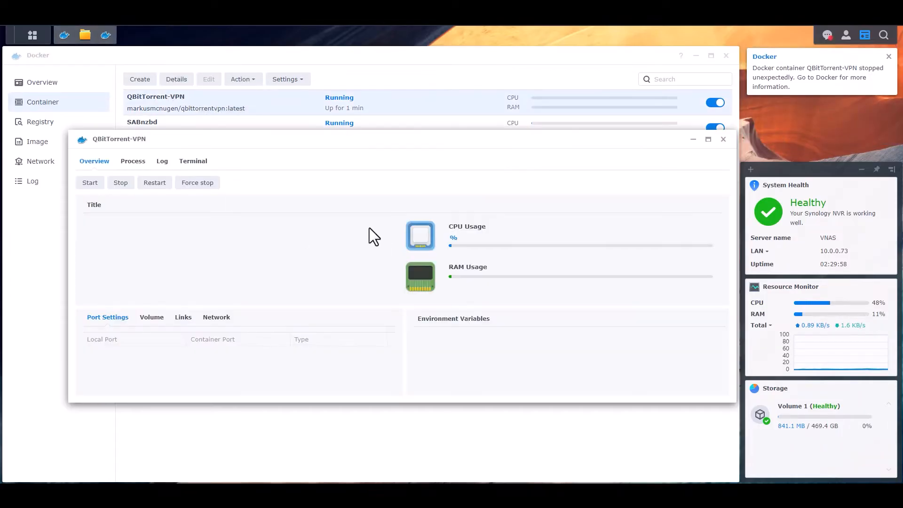
pyautogui.click(162, 163)
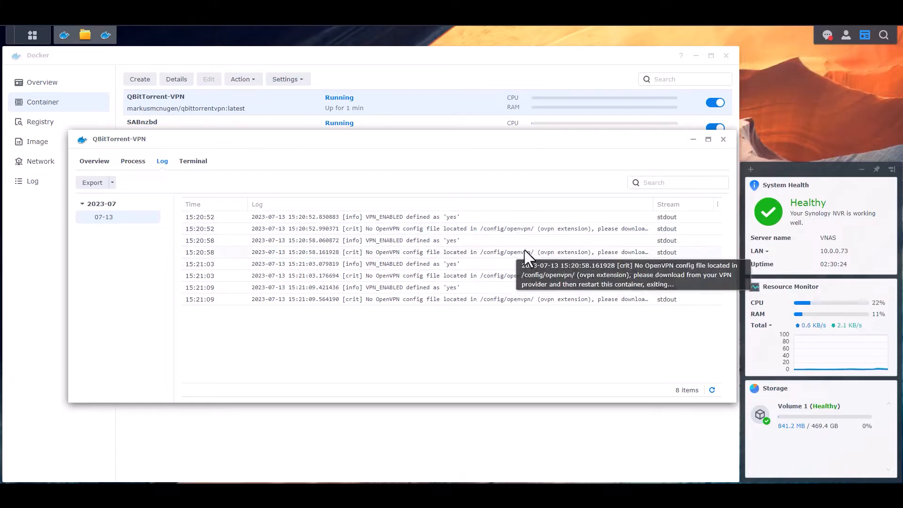
# - Browse File Station to docker > Configs > QBitTorrent-VPN > openvpn and glance at the Create menu
pyautogui.click(85, 36)
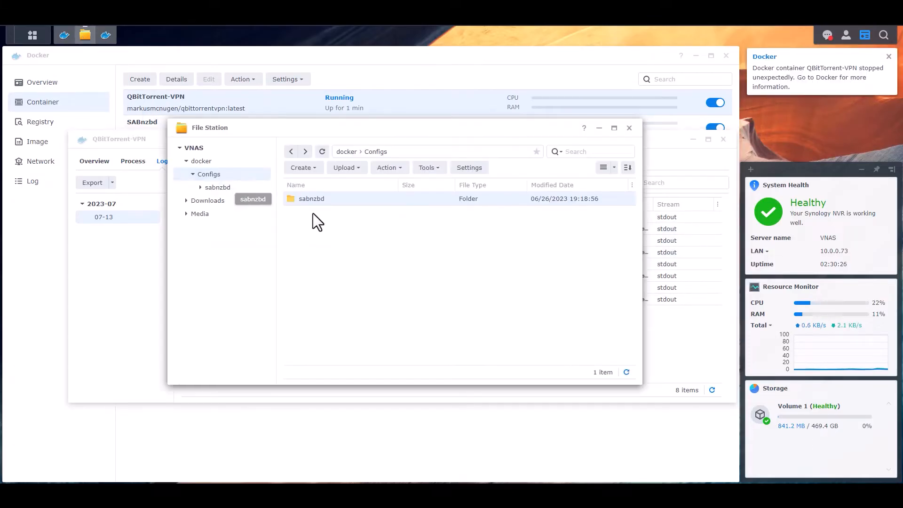
pyautogui.click(322, 152)
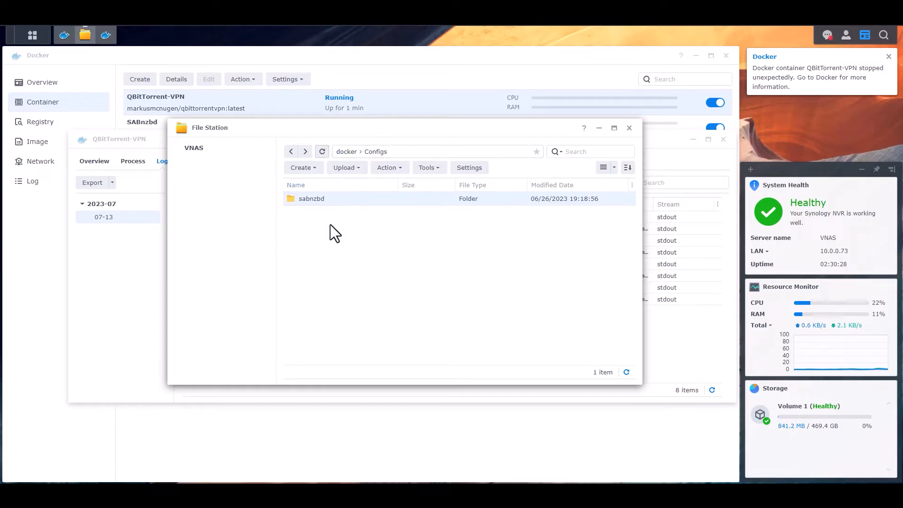
pyautogui.doubleClick(313, 200)
pyautogui.doubleClick(319, 200)
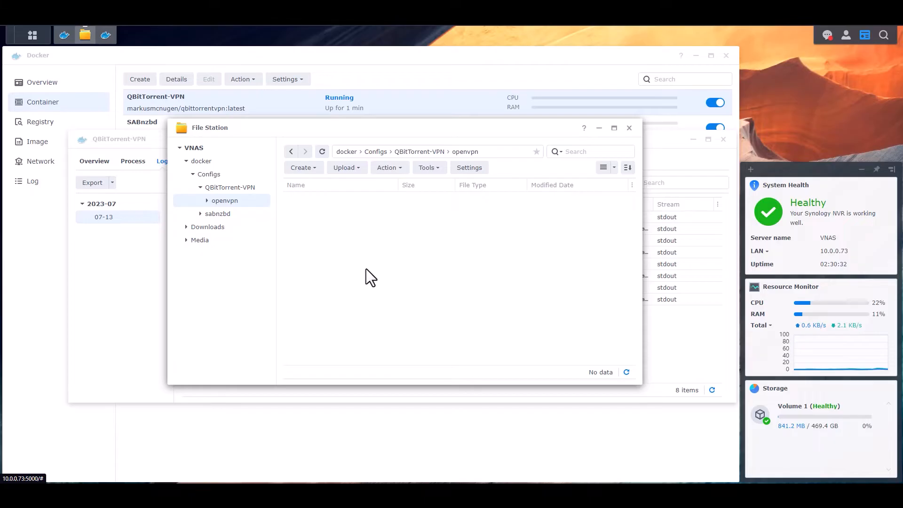
pyautogui.moveTo(451, 129); pyautogui.dragTo(443, 206)
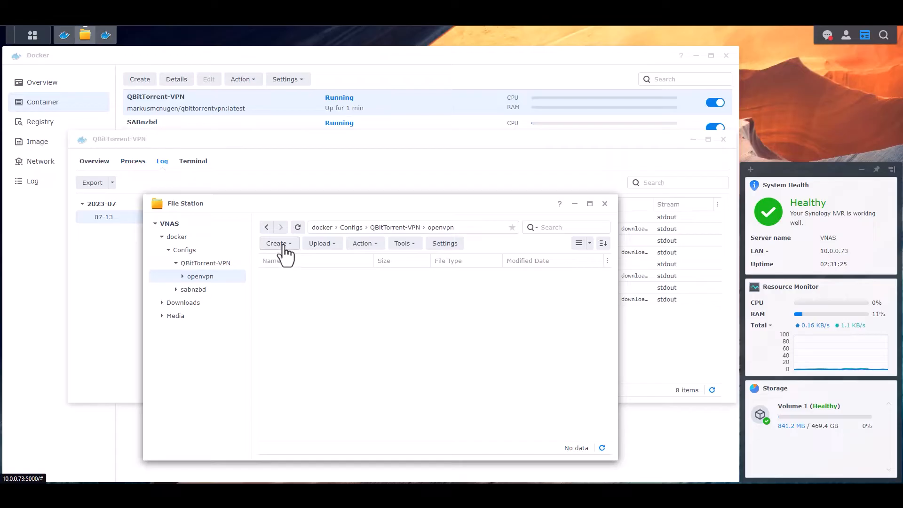
pyautogui.click(278, 248)
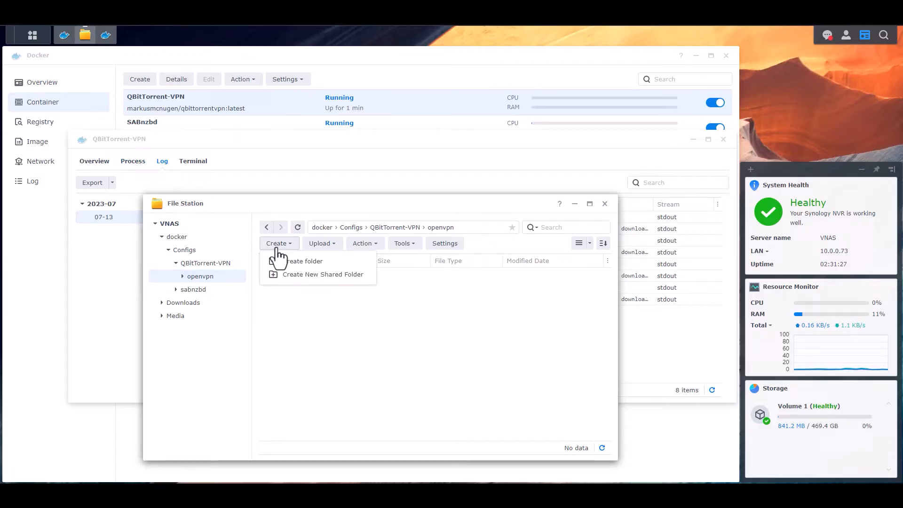
pyautogui.click(441, 347)
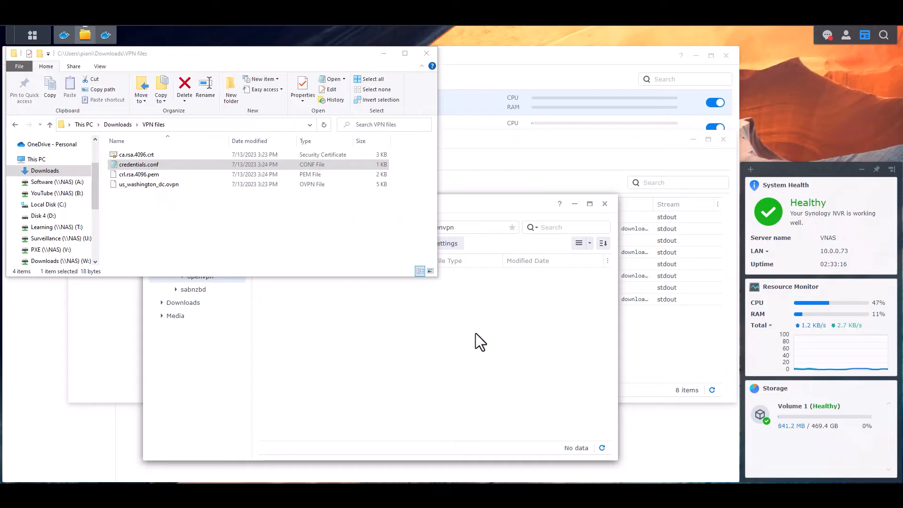
# - Edit credentials.conf in the VPN files folder with the VPN username and password, and save it
pyautogui.click(190, 218)
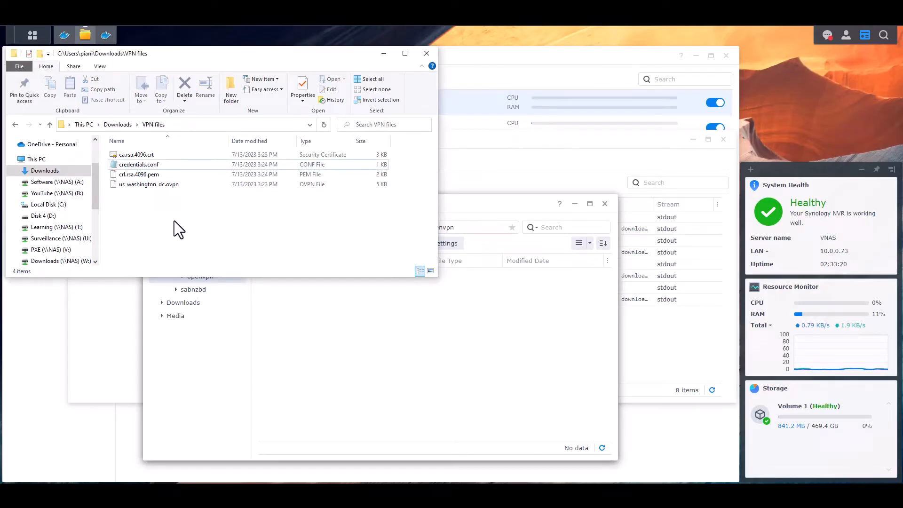
pyautogui.click(127, 184)
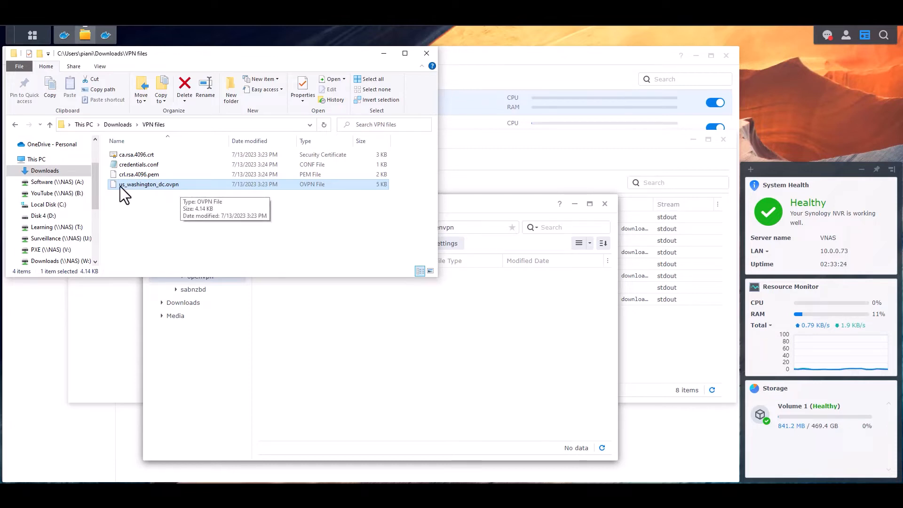
pyautogui.click(160, 175)
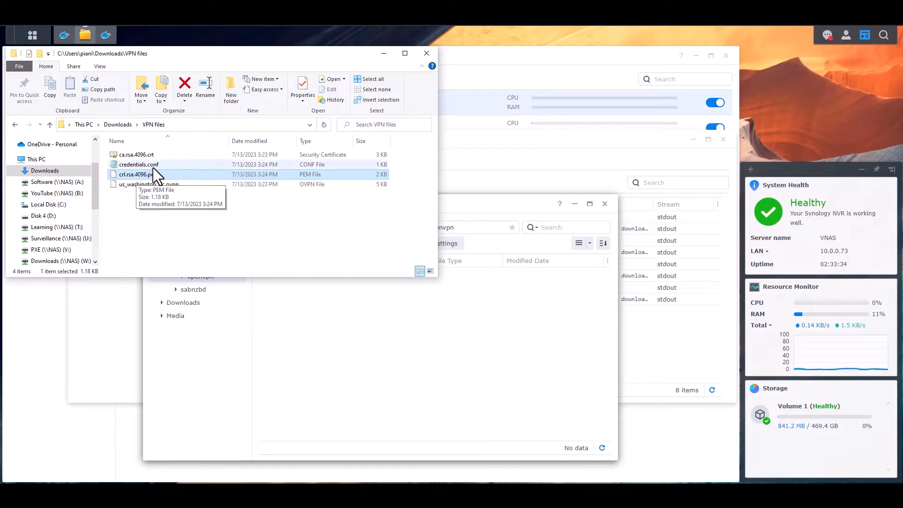
pyautogui.click(154, 155)
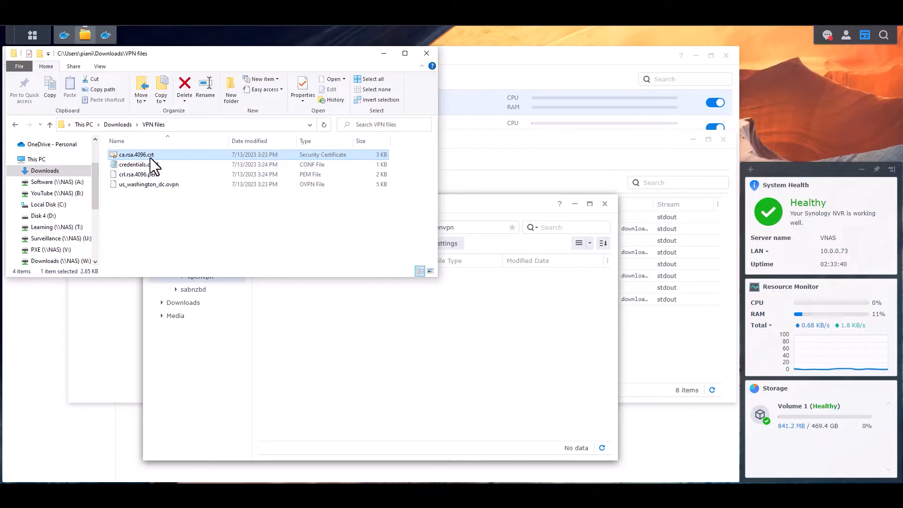
pyautogui.click(164, 166)
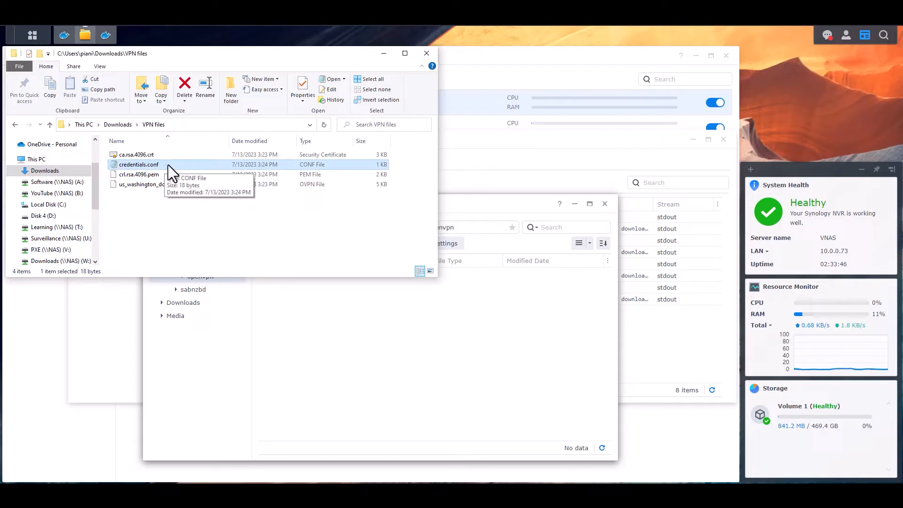
pyautogui.doubleClick(168, 165)
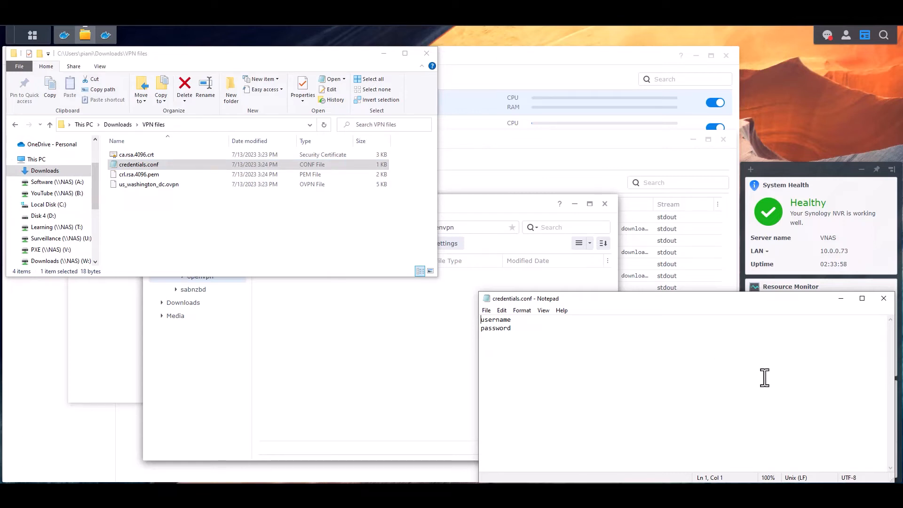
pyautogui.click(883, 298)
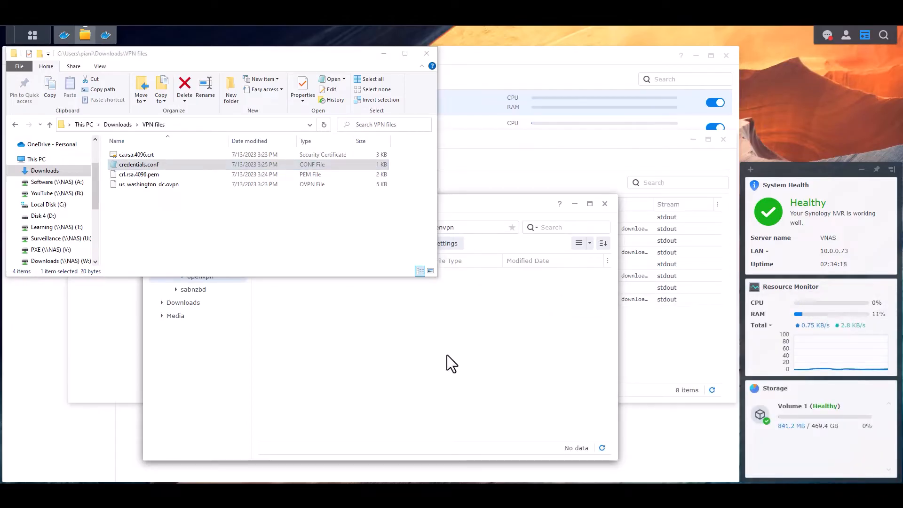
pyautogui.click(447, 355)
# - Upload us_washington_dc.ovpn, crl.rsa.4096.pem, ca.rsa.4096.crt and credentials.conf into openvpn, skipping existing files
pyautogui.click(322, 243)
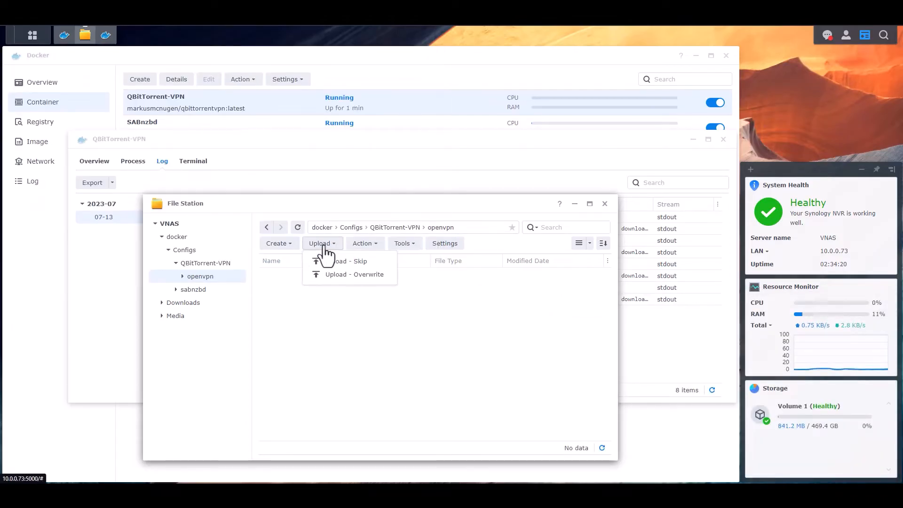
pyautogui.click(352, 262)
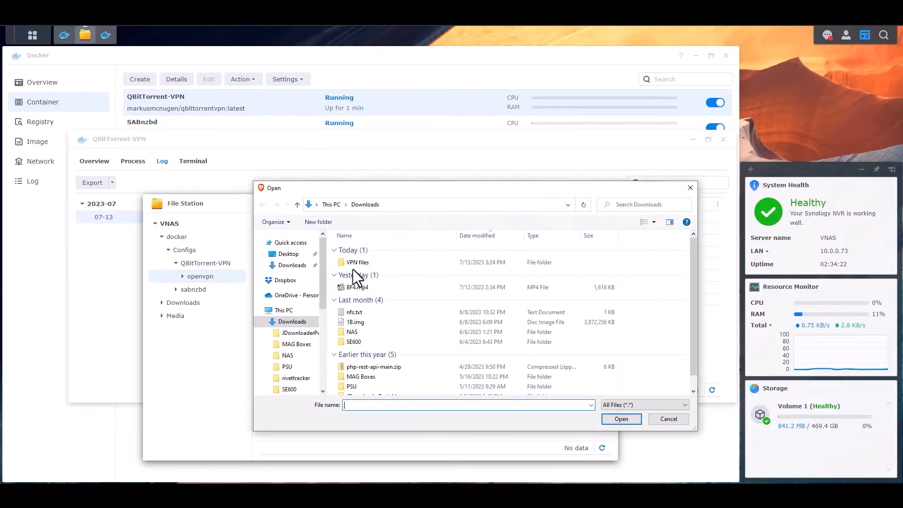
pyautogui.doubleClick(360, 263)
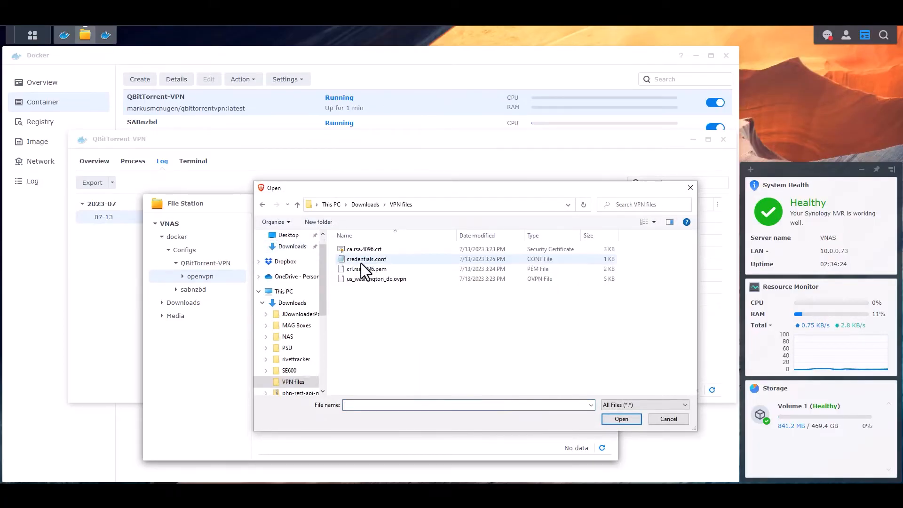
pyautogui.moveTo(415, 325); pyautogui.dragTo(360, 246)
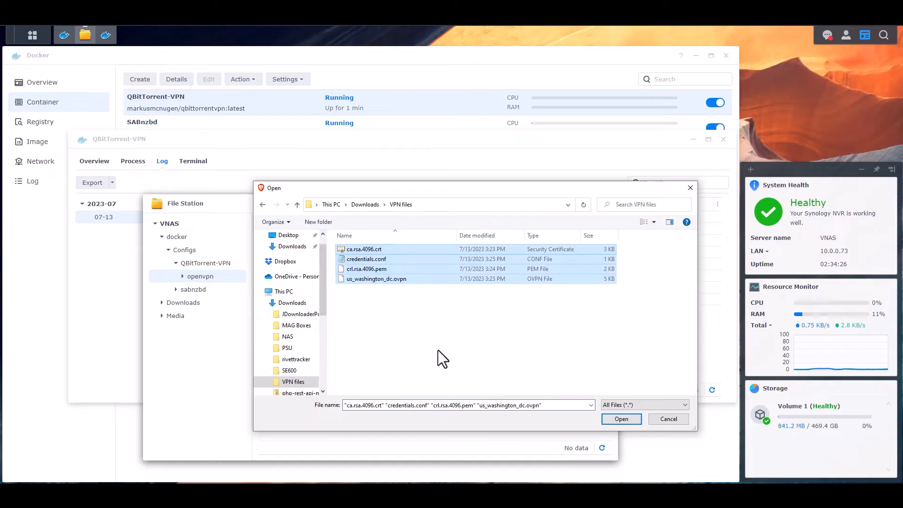
pyautogui.click(630, 417)
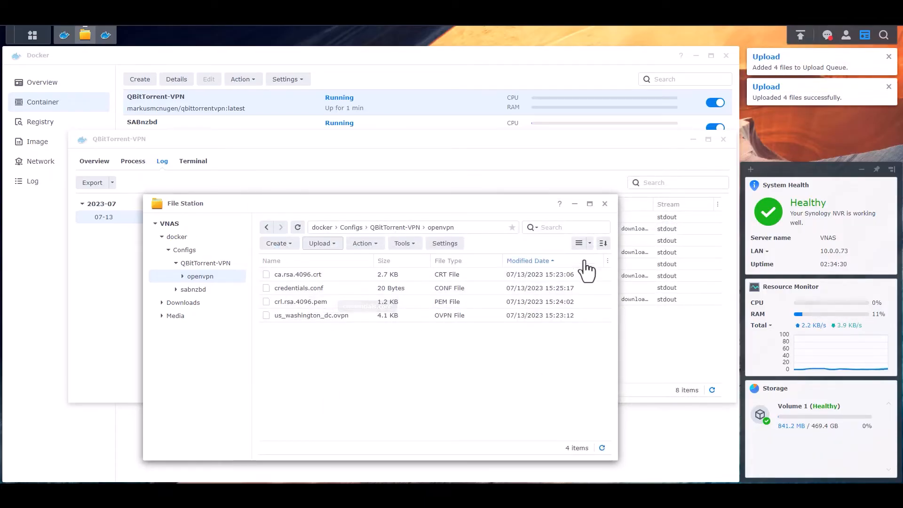
pyautogui.click(604, 203)
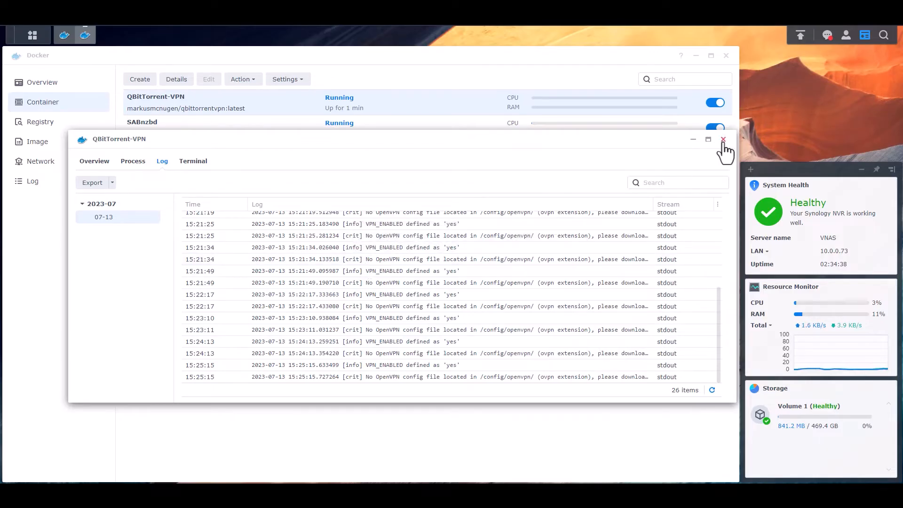
# - Toggle QBitTorrent-VPN off and on, then open its Details Log tab
pyautogui.click(723, 140)
pyautogui.click(716, 104)
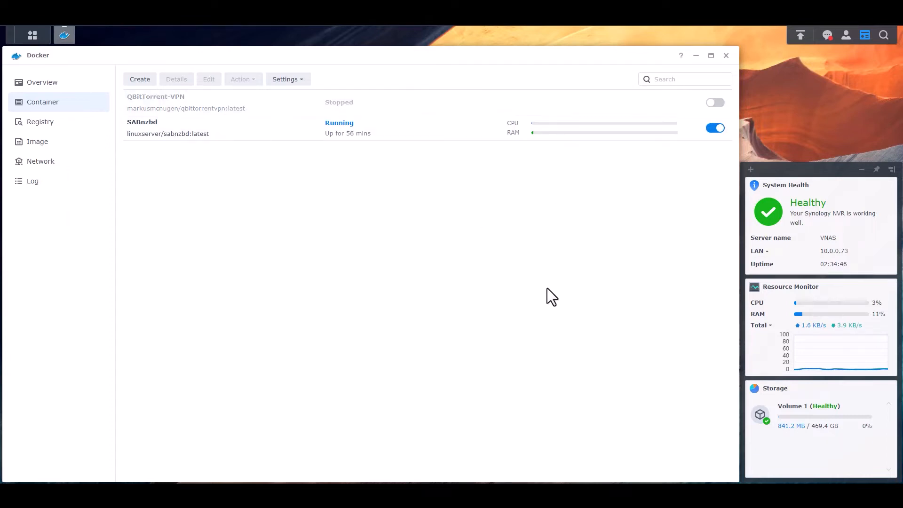
pyautogui.click(238, 103)
pyautogui.click(176, 80)
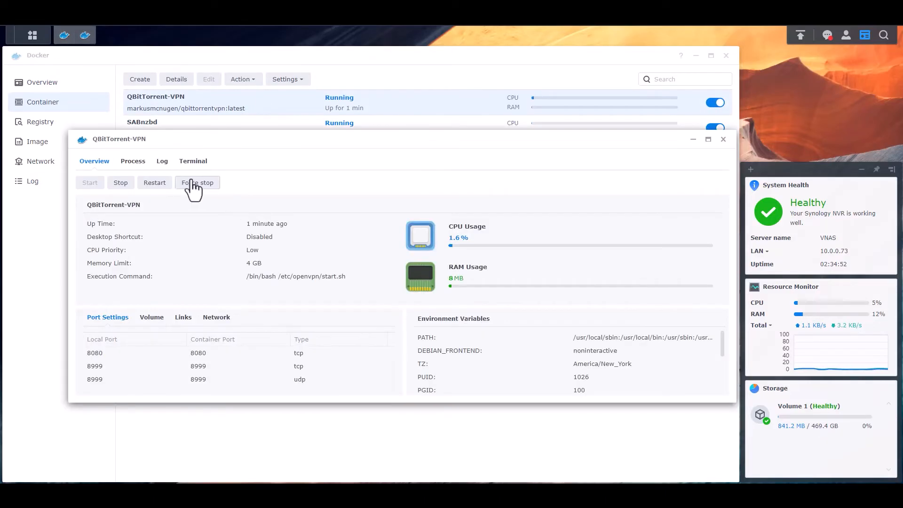
pyautogui.click(162, 160)
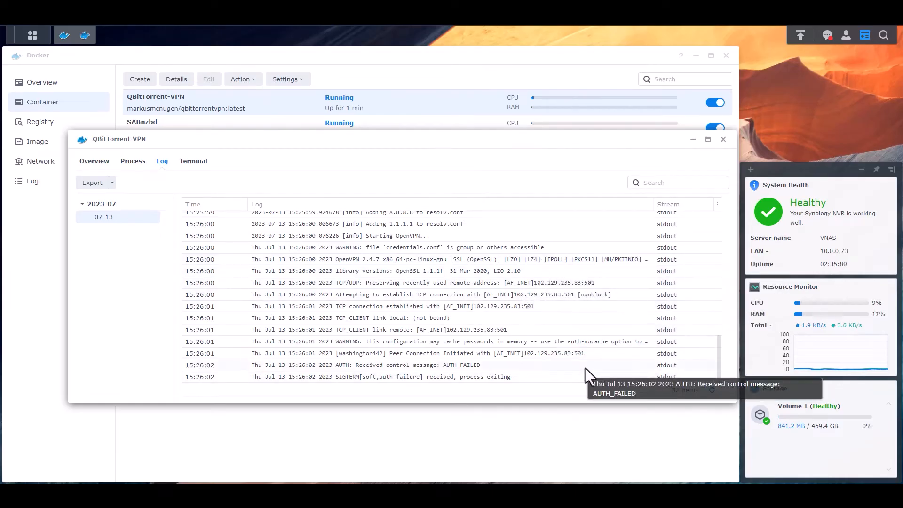
# - Refresh and scroll through the QBitTorrent-VPN log to read the AUTH_FAILED entries
pyautogui.scroll(5, 503, 296)
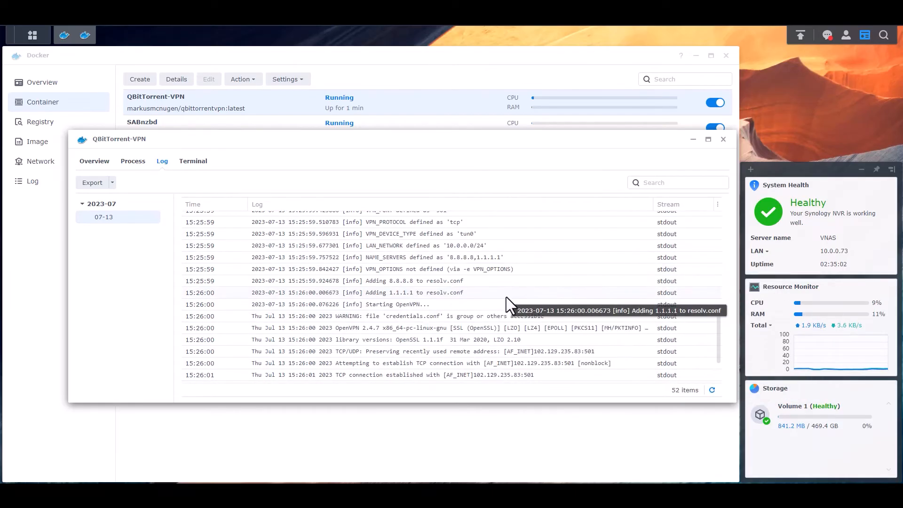
pyautogui.scroll(-2, 516, 287)
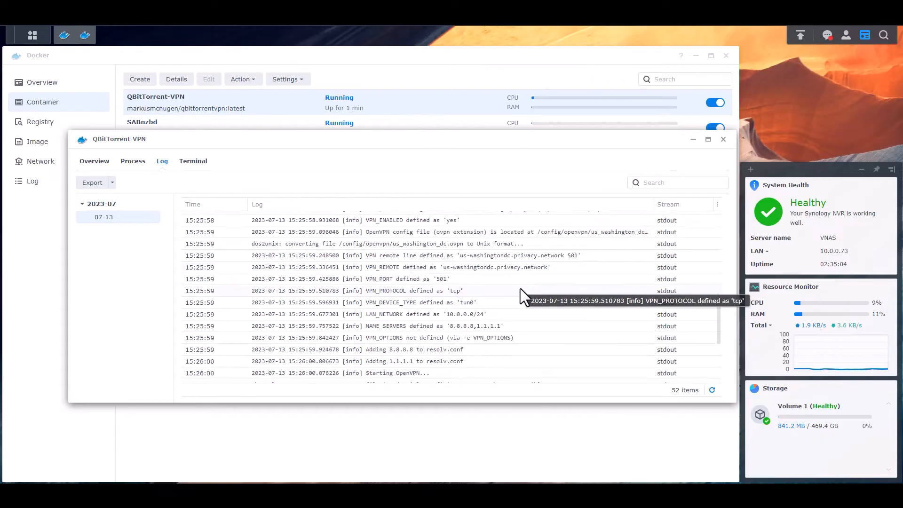
pyautogui.click(712, 390)
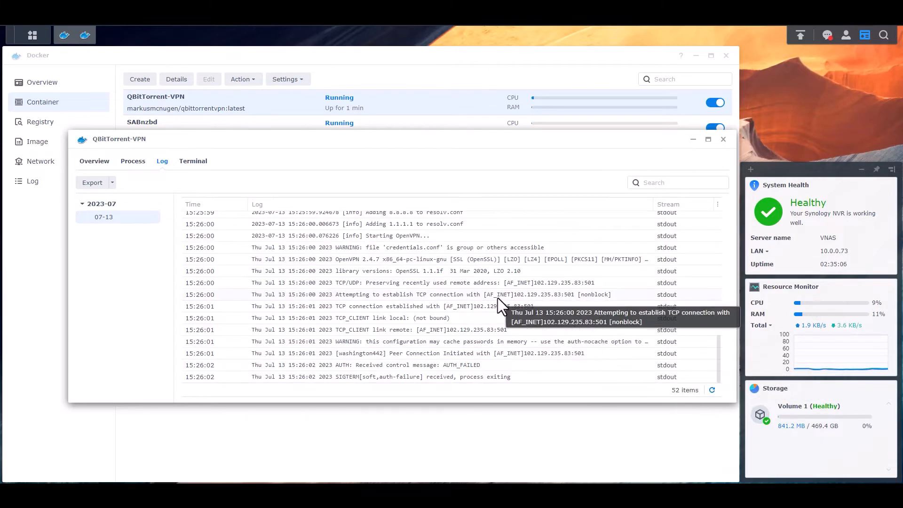
pyautogui.scroll(3, 498, 298)
pyautogui.scroll(4, 497, 299)
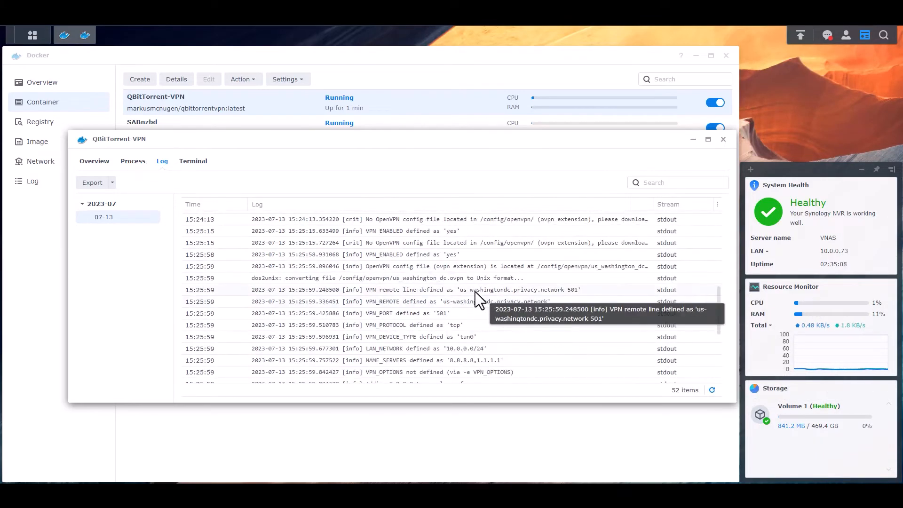
pyautogui.scroll(-3, 478, 296)
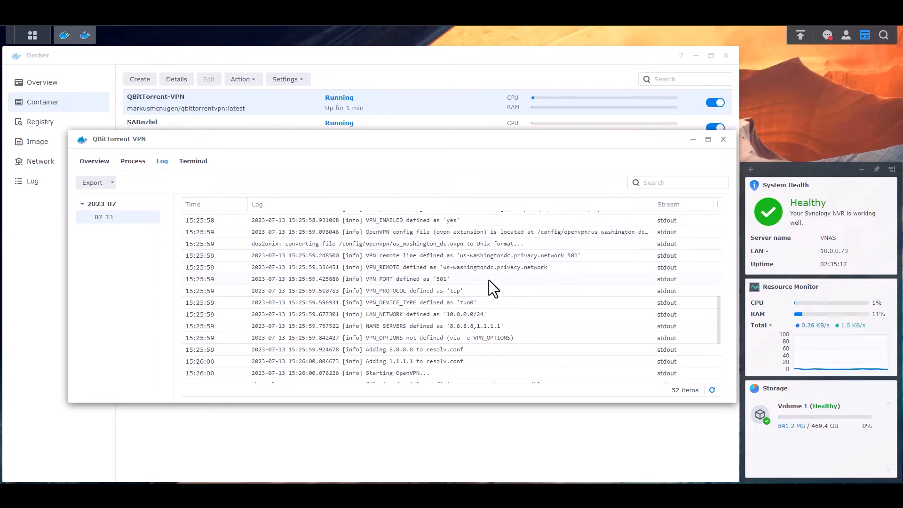
pyautogui.scroll(-1, 440, 268)
pyautogui.scroll(-2, 512, 286)
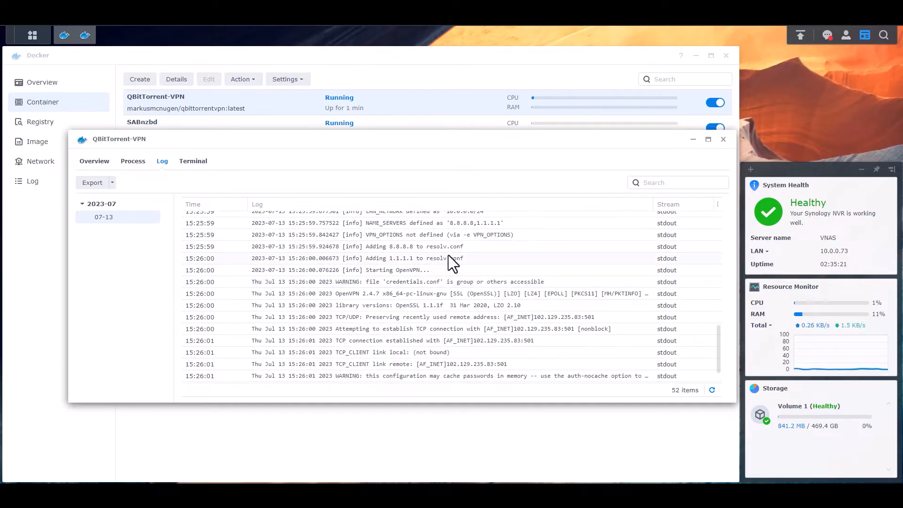
pyautogui.scroll(-1, 449, 254)
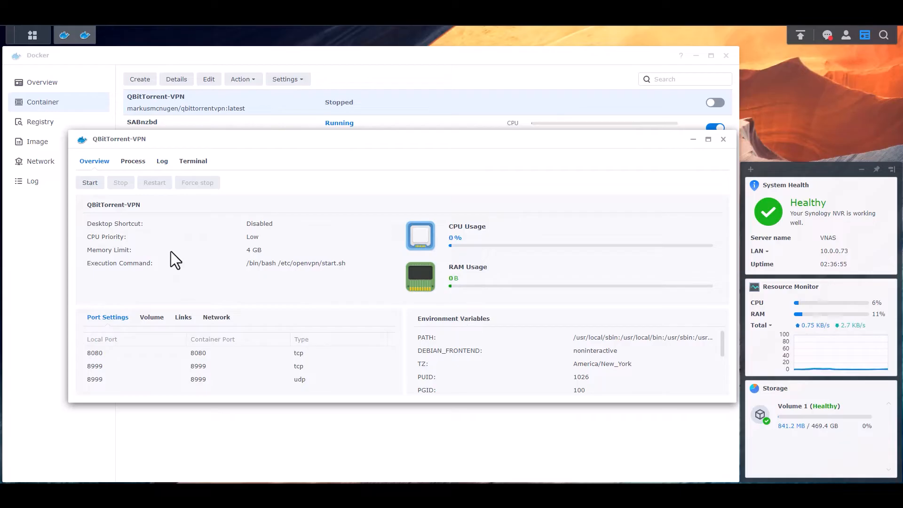
# - Start QBitTorrent-VPN again and reload its log for the latest entries
pyautogui.click(89, 182)
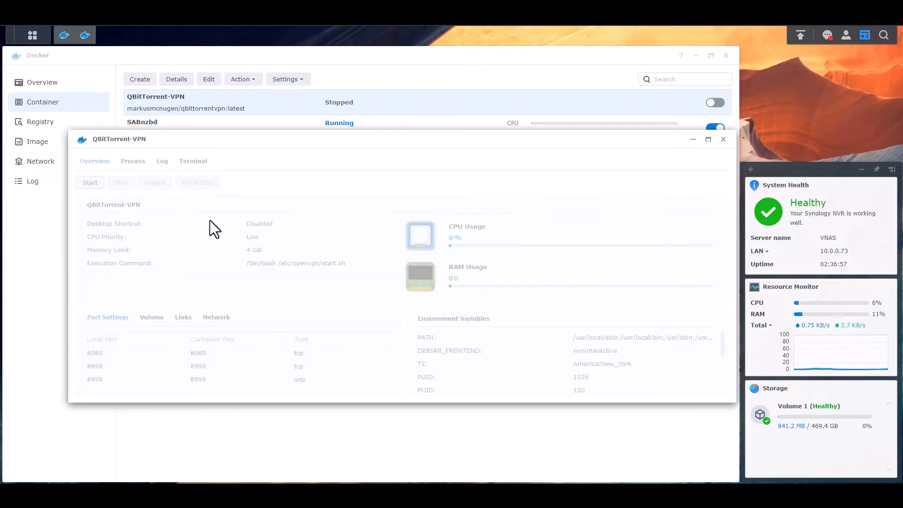
pyautogui.click(162, 161)
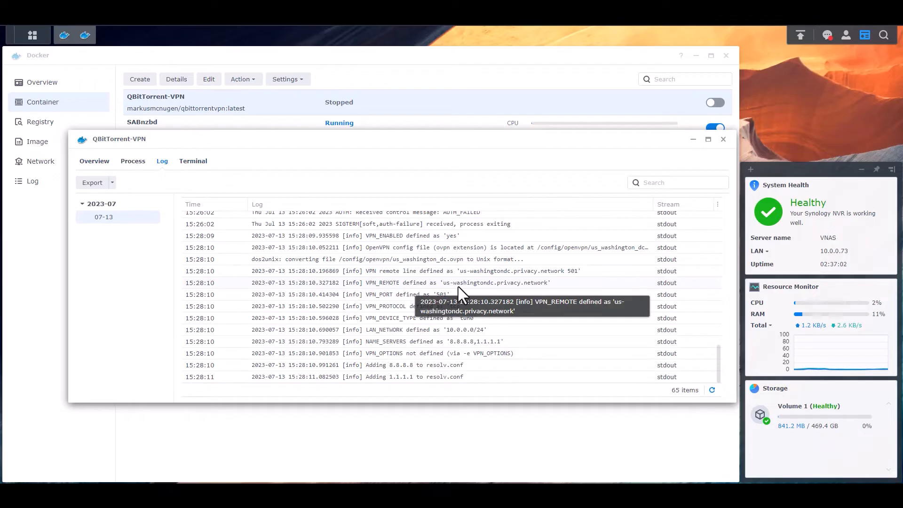
pyautogui.click(712, 390)
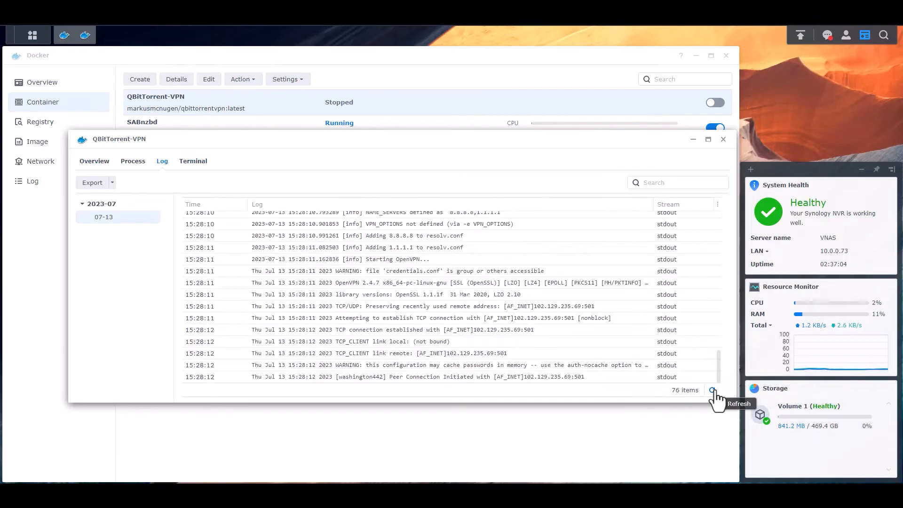
pyautogui.click(711, 390)
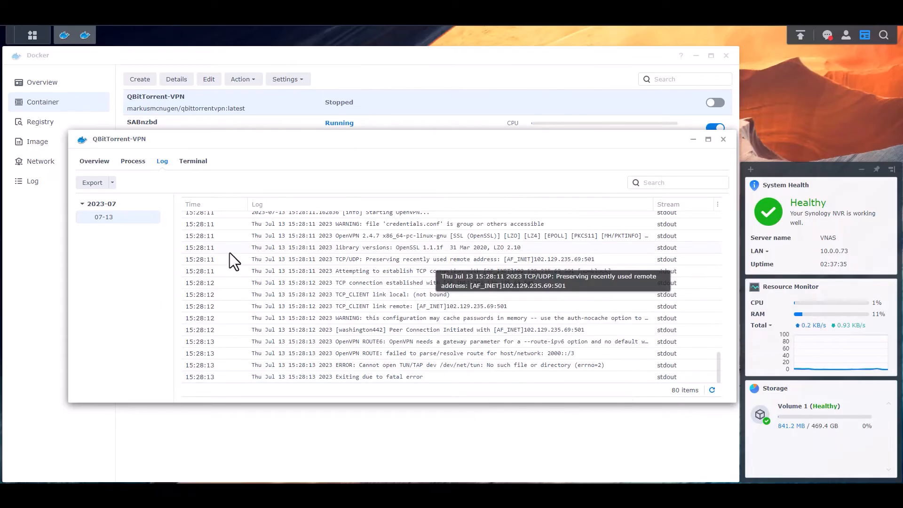
# - Stop the container from its Overview and close the details window
pyautogui.click(94, 161)
pyautogui.click(121, 184)
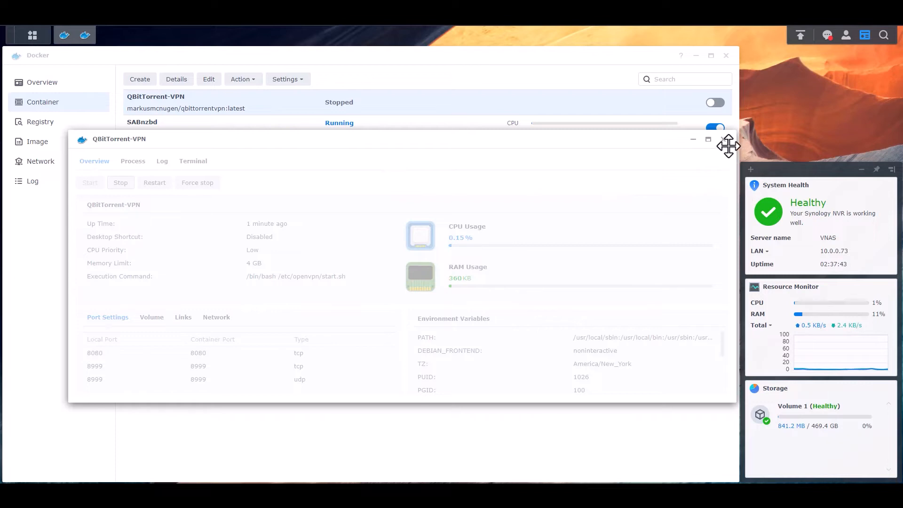
pyautogui.click(723, 140)
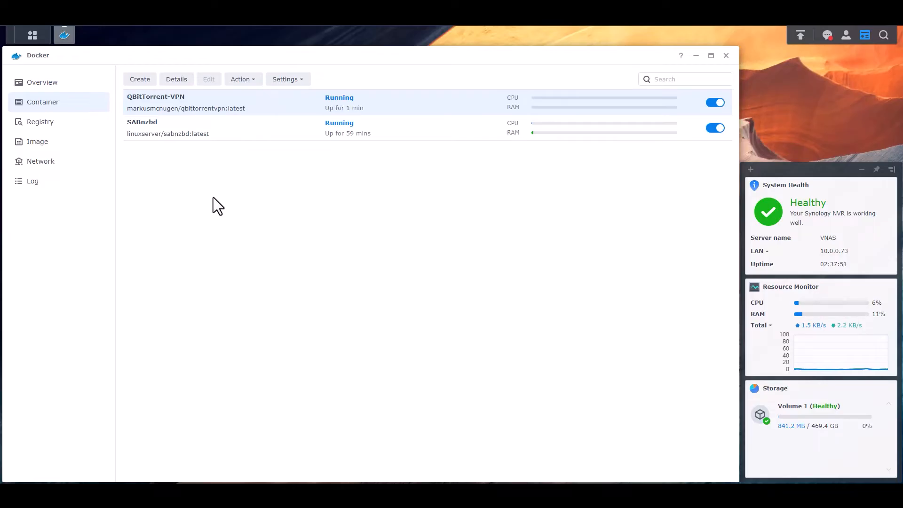
pyautogui.click(32, 36)
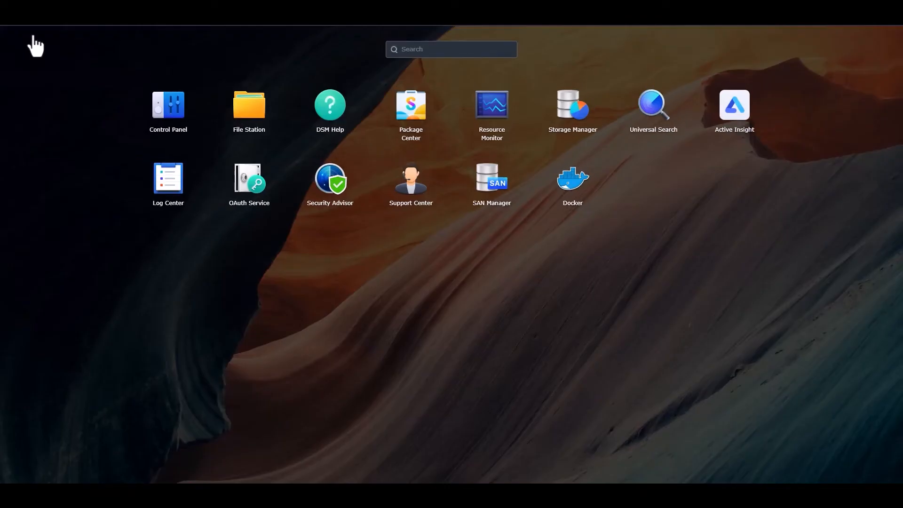
# - In Control Panel > Network > Network Interface, begin a new VPN profile using OpenVPN (.ovpn import)
pyautogui.click(167, 109)
pyautogui.click(102, 188)
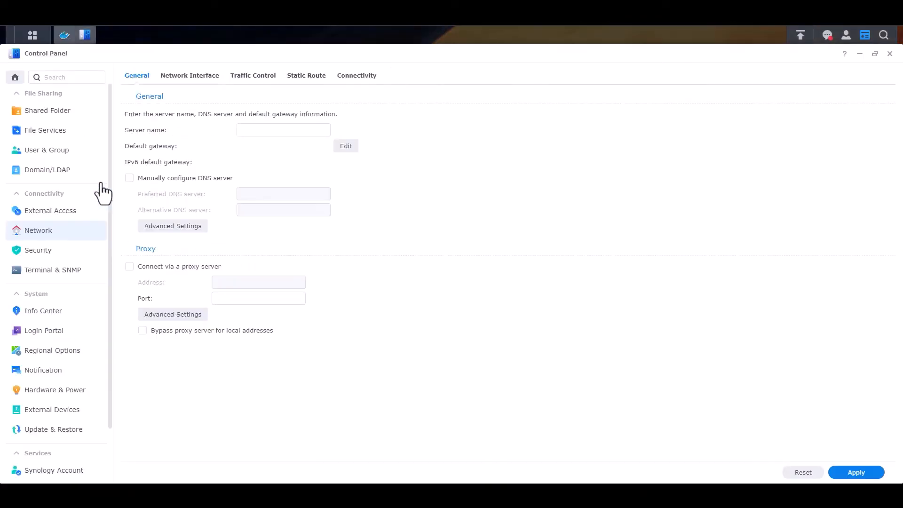
pyautogui.click(188, 84)
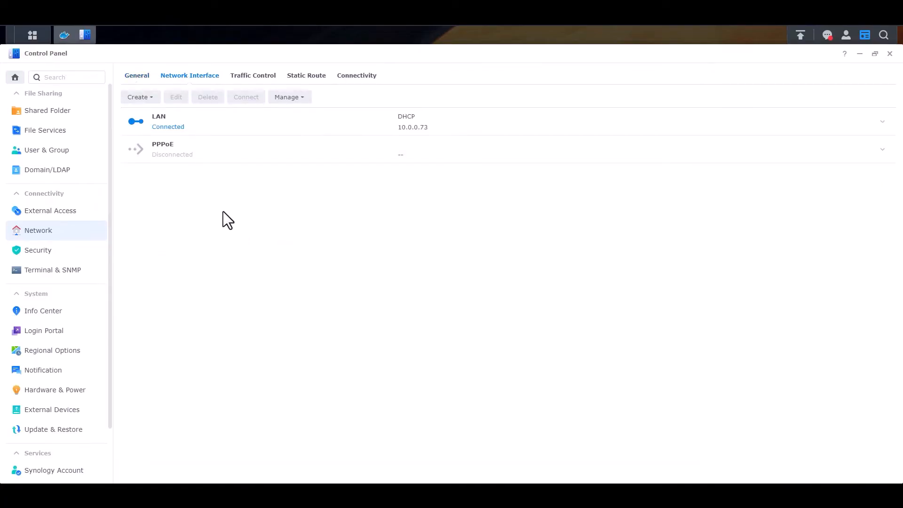
pyautogui.click(140, 97)
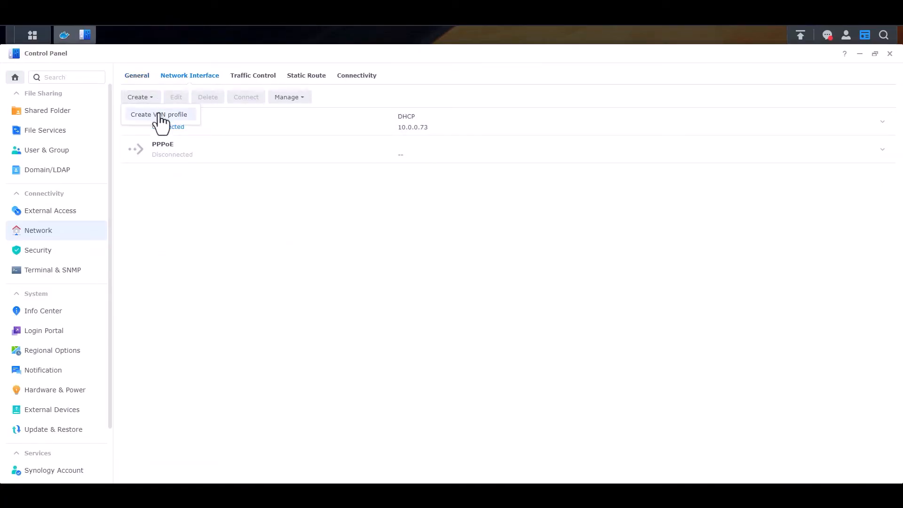
pyautogui.click(154, 115)
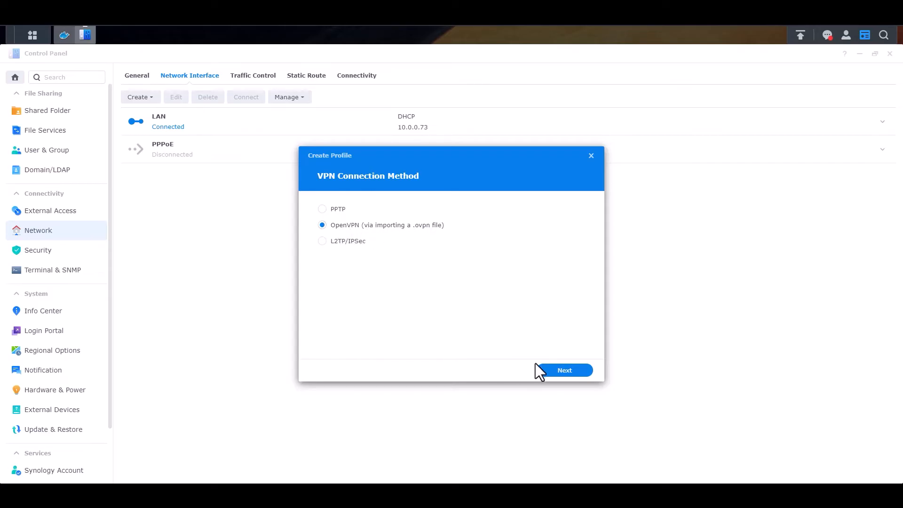
# - Name the OpenVPN profile 'VPN' and enter the VPN user name and password
pyautogui.click(574, 370)
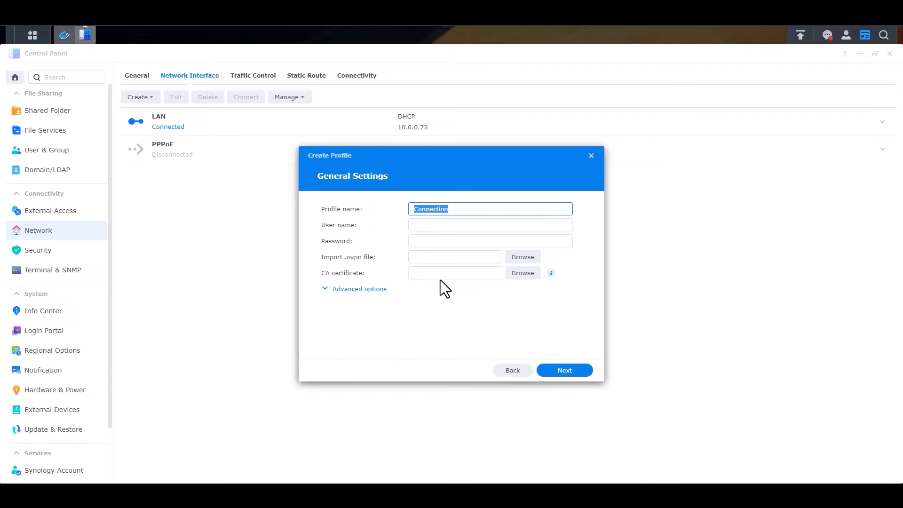
pyautogui.write('VPN')
pyautogui.click(462, 228)
pyautogui.write('username')
pyautogui.press('Tab')
pyautogui.write('********')
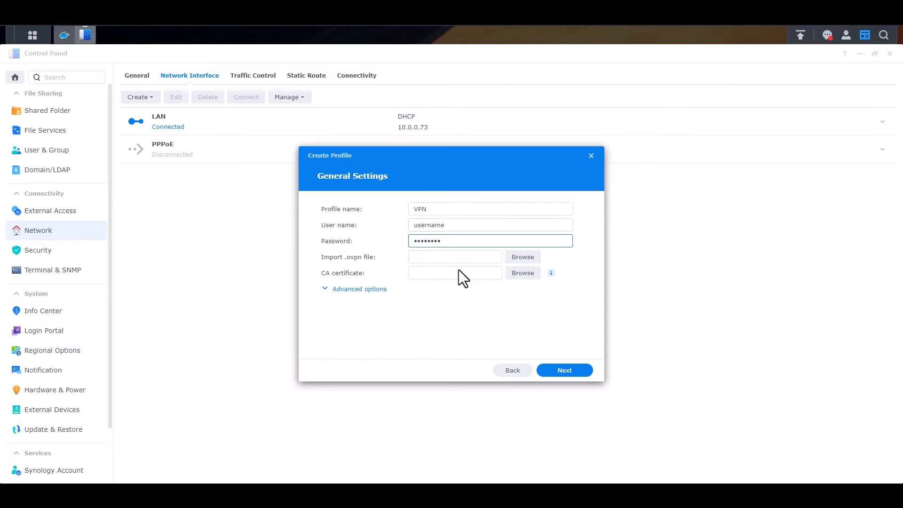
# - Import us_washington_dc.ovpn with the ca.rsa.4096.crt certificate, finish the profile, and return to Docker
pyautogui.click(519, 256)
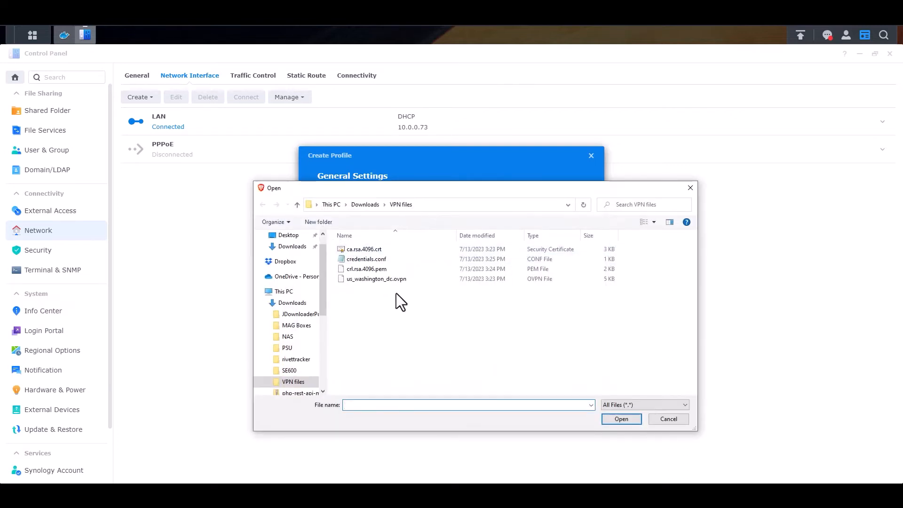
pyautogui.click(403, 281)
pyautogui.click(619, 419)
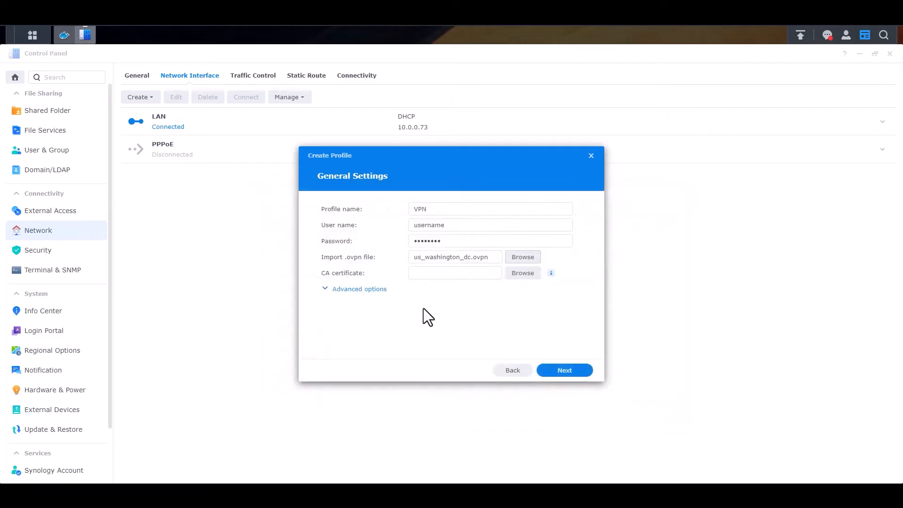
pyautogui.click(523, 273)
pyautogui.click(379, 250)
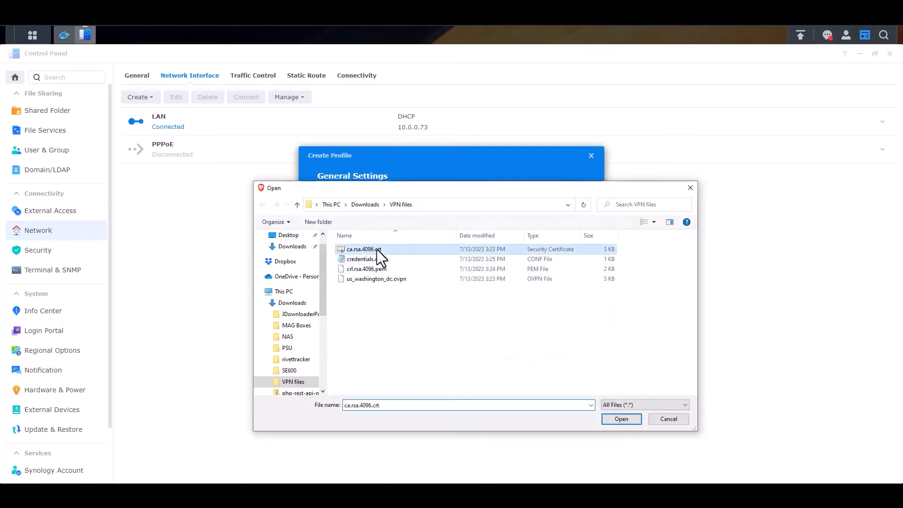
pyautogui.click(622, 419)
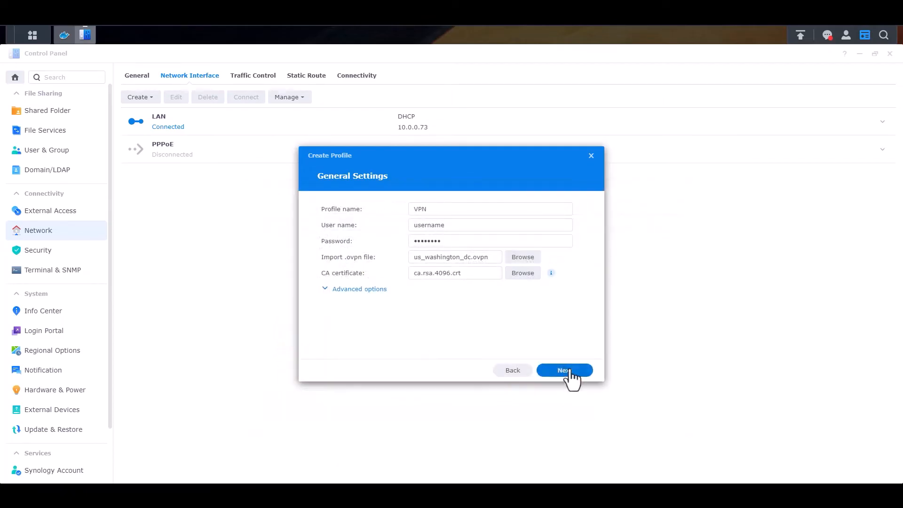
pyautogui.click(567, 370)
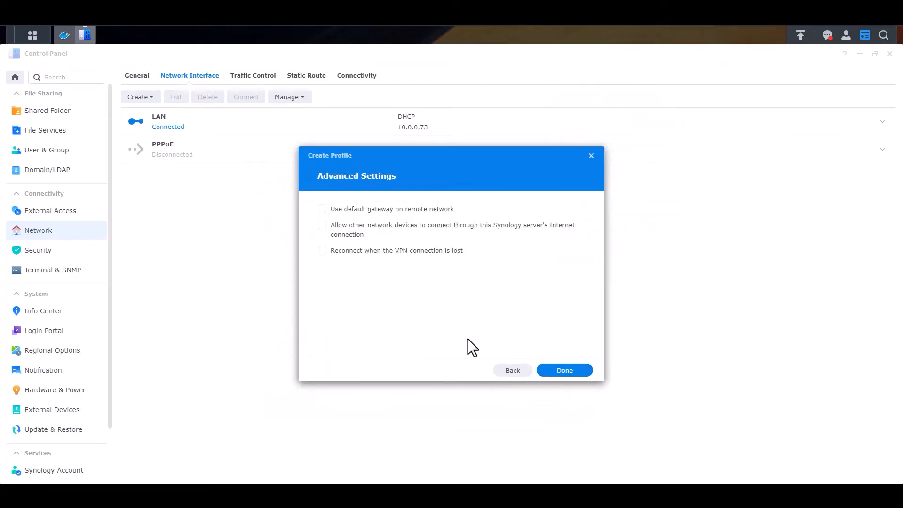
pyautogui.click(572, 372)
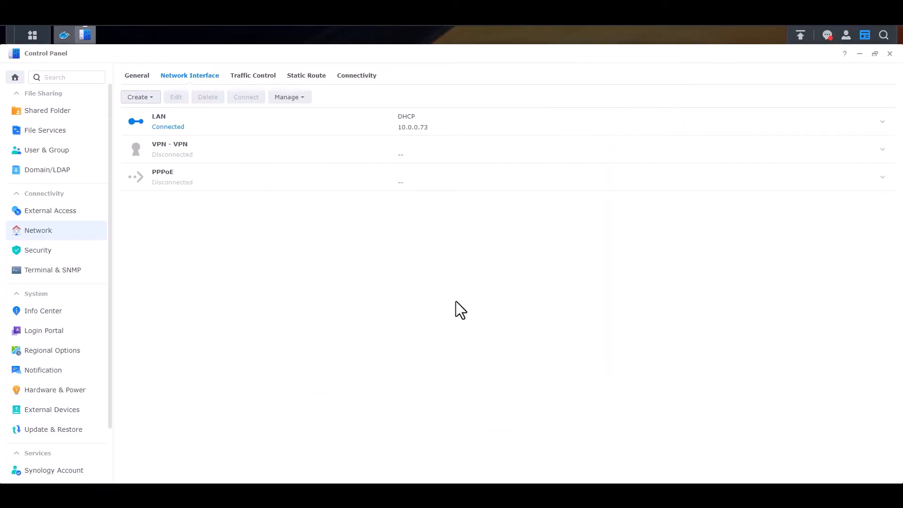
pyautogui.click(190, 150)
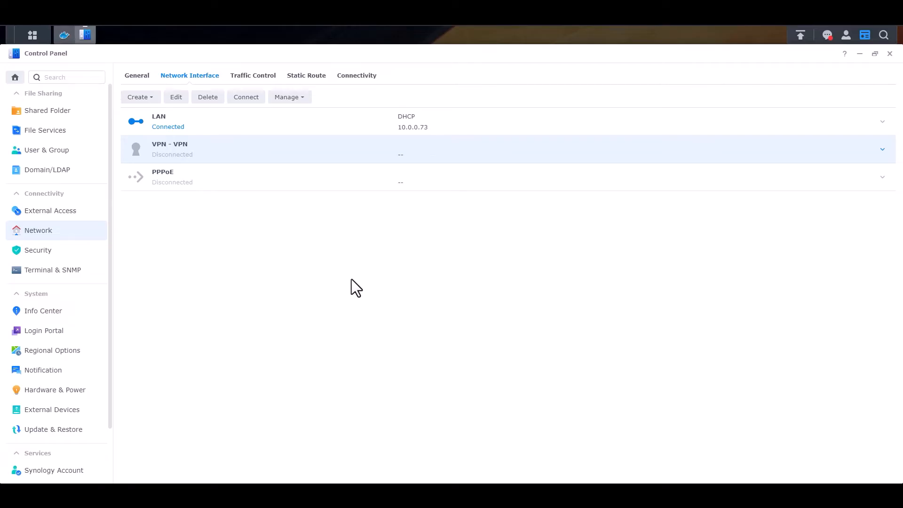
pyautogui.click(64, 35)
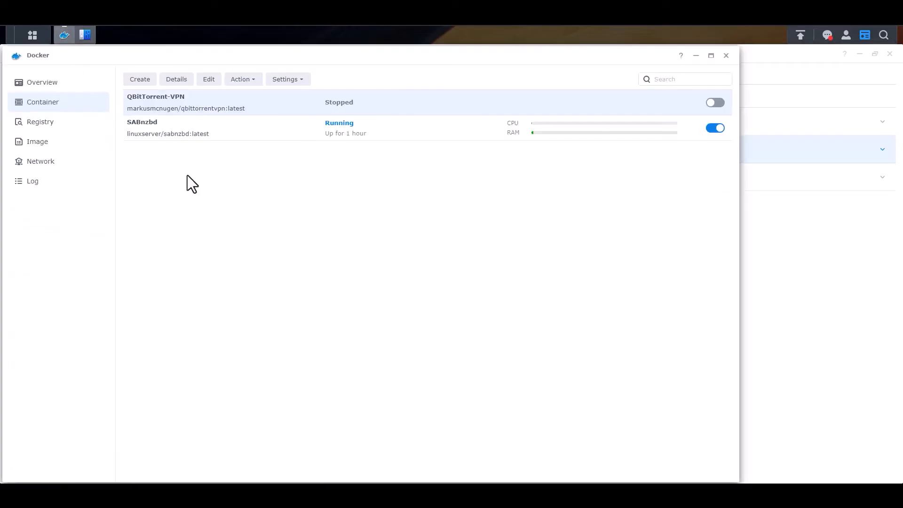
# - Start QBitTorrent-VPN and refresh its log until the fatal TUN/TAP error appears
pyautogui.click(176, 78)
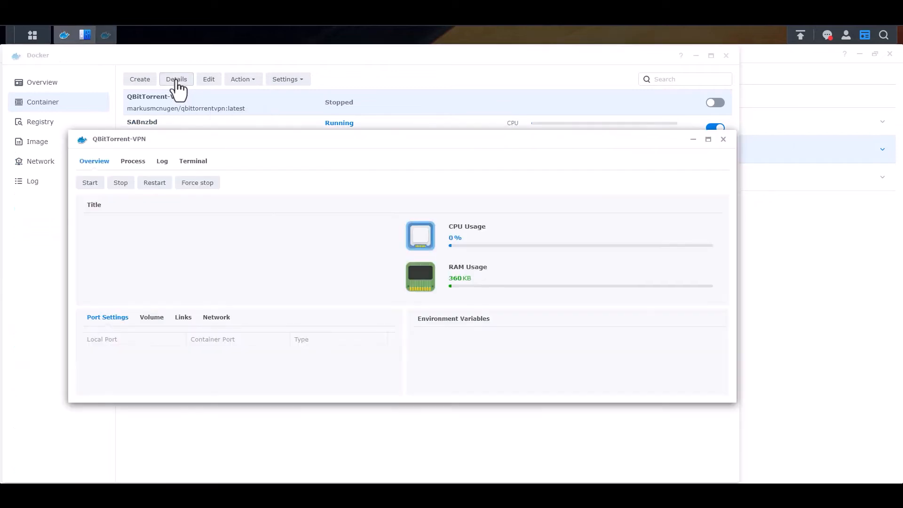
pyautogui.click(90, 184)
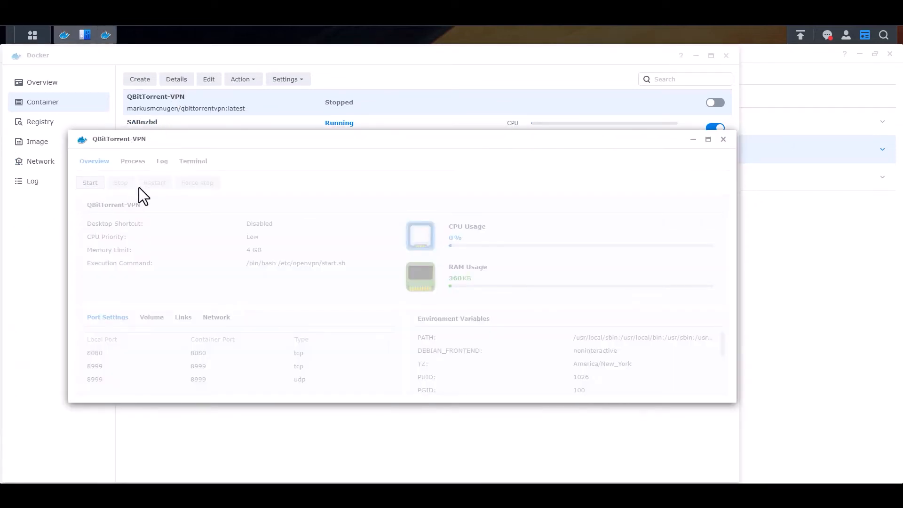
pyautogui.click(163, 162)
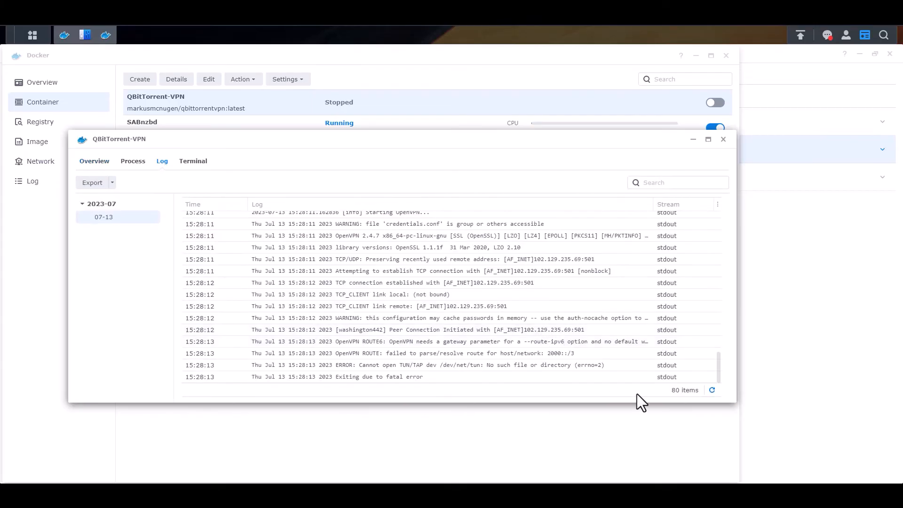
pyautogui.click(712, 391)
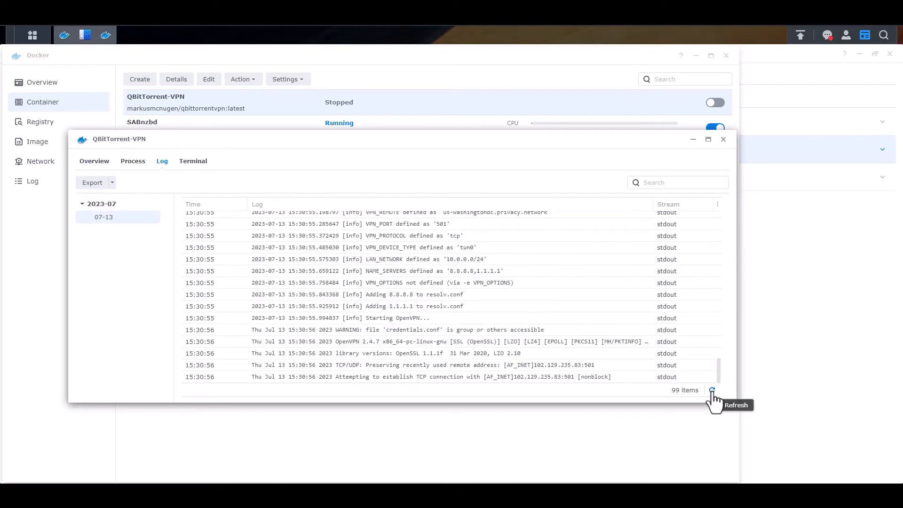
pyautogui.click(712, 391)
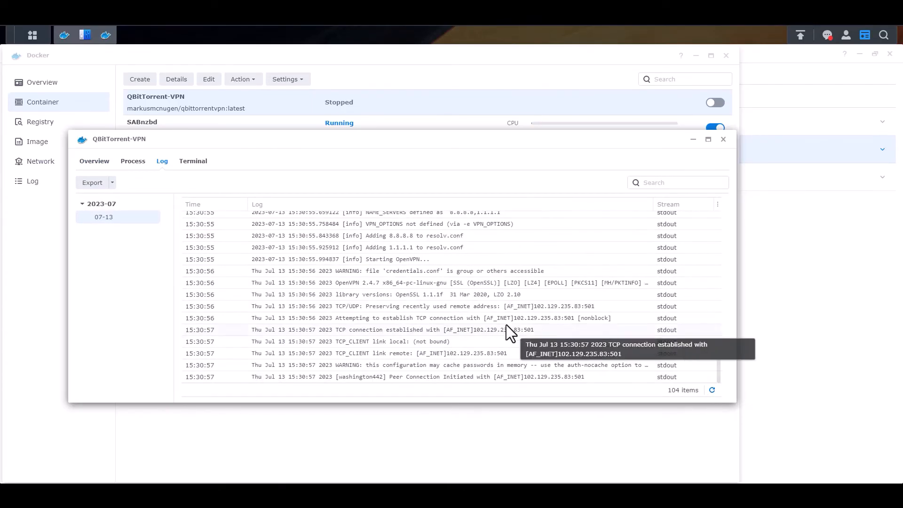
pyautogui.click(711, 391)
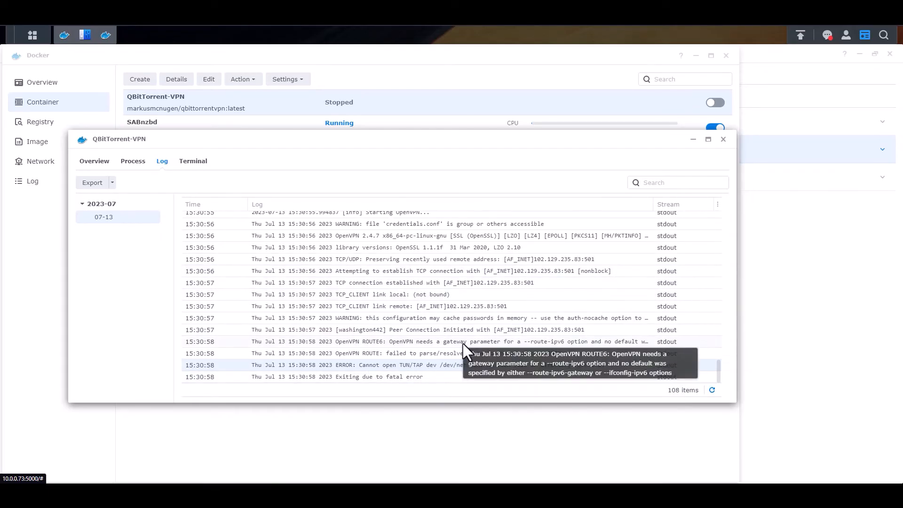
# - Stop QBitTorrent-VPN and return to Control Panel's network interfaces
pyautogui.click(94, 165)
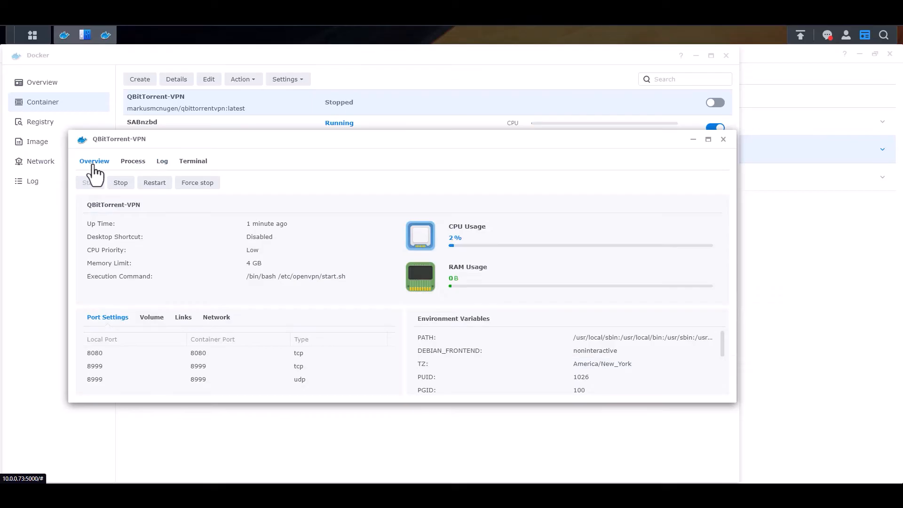
pyautogui.click(120, 182)
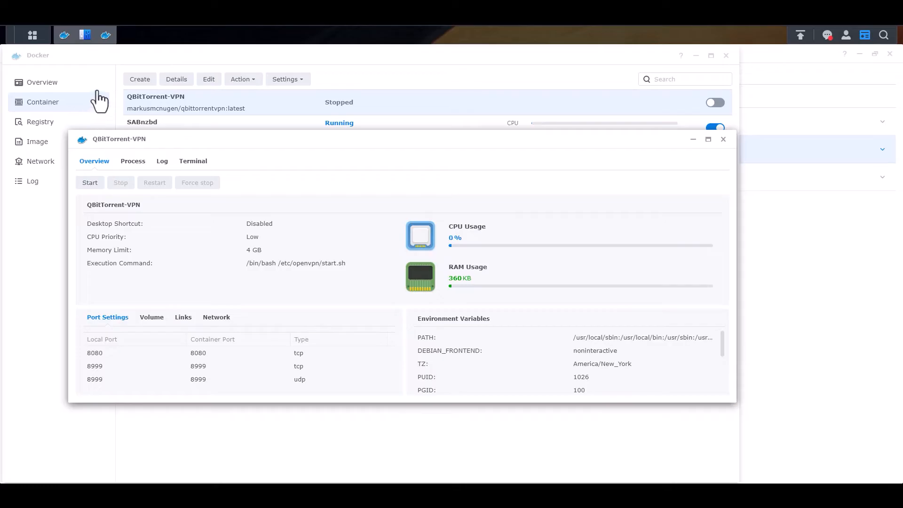
pyautogui.click(84, 36)
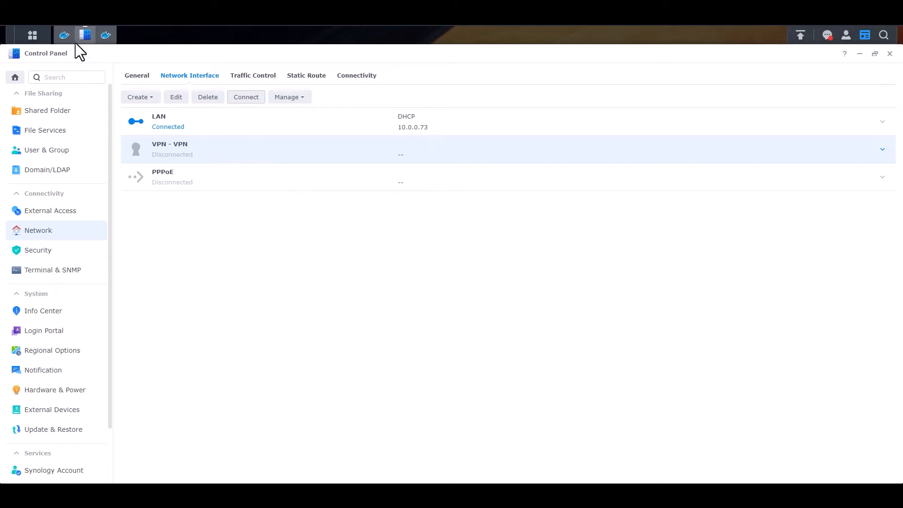
# - Start QBitTorrent-VPN again and bring up its log
pyautogui.click(105, 35)
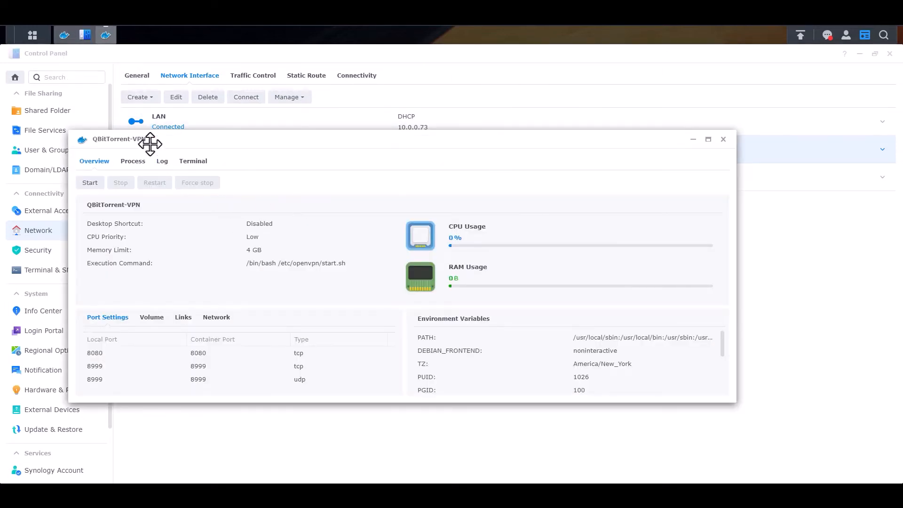
pyautogui.click(90, 183)
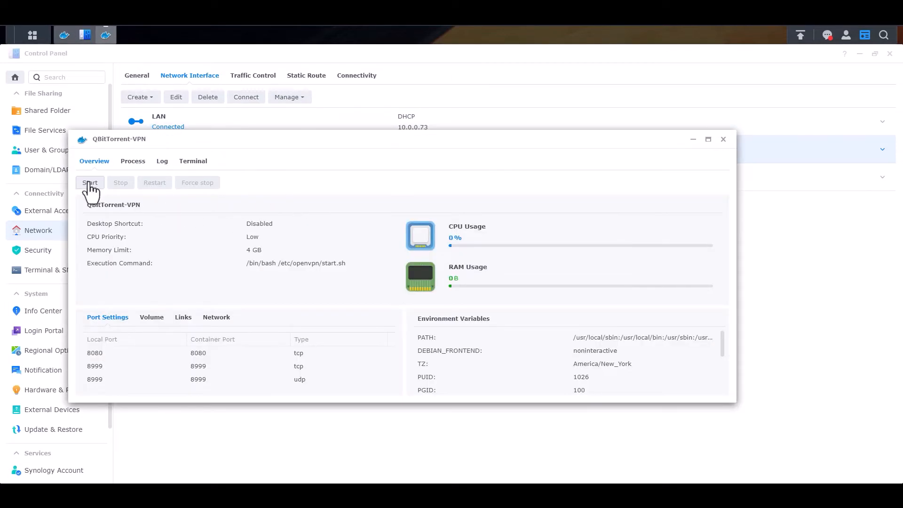
pyautogui.click(163, 161)
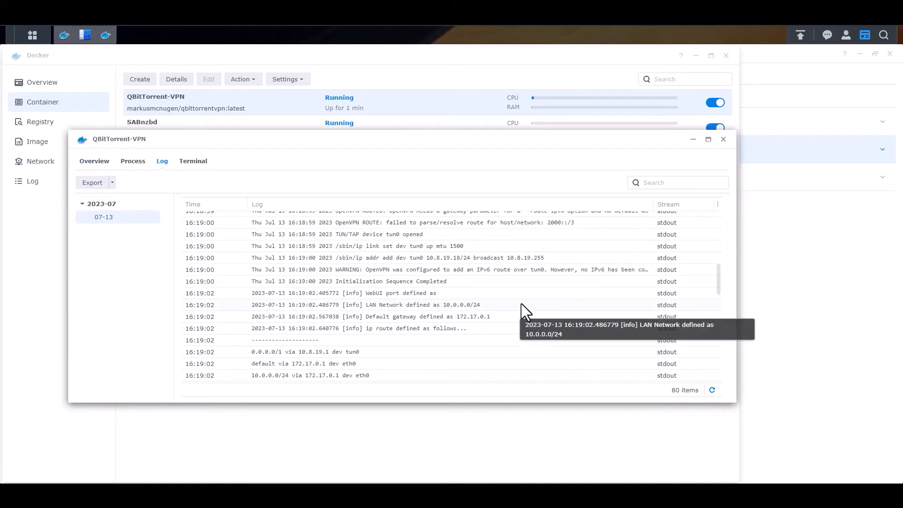
# - Read the log to the end, where the qBittorrent daemon has started, then close the details window
pyautogui.scroll(-3, 508, 291)
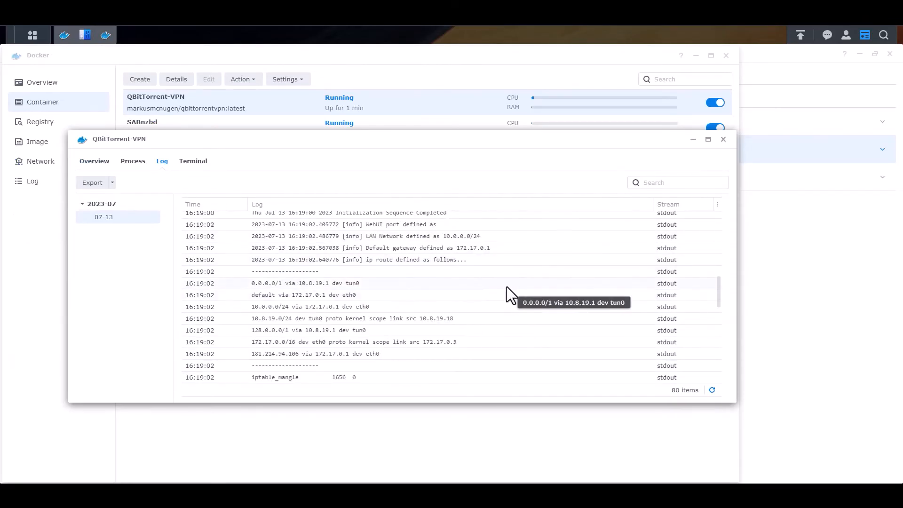
pyautogui.scroll(-1, 515, 281)
pyautogui.scroll(-2, 510, 284)
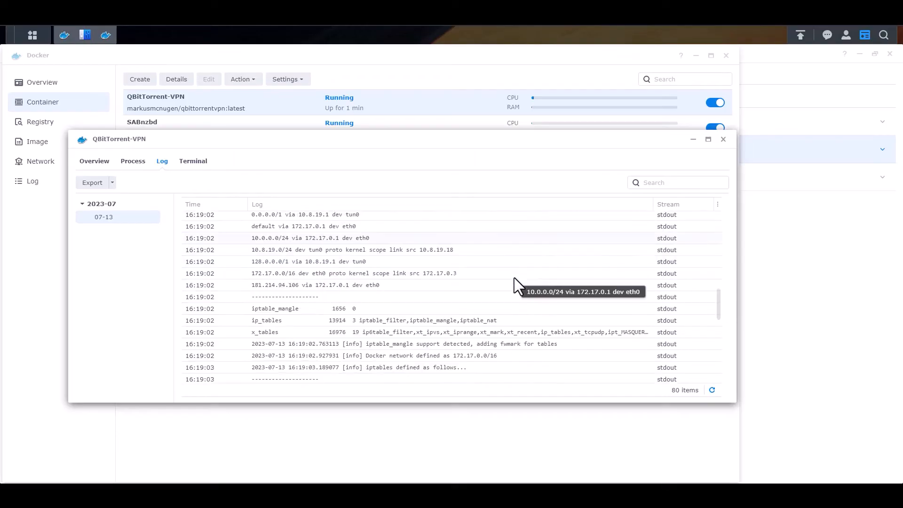
pyautogui.scroll(-6, 504, 273)
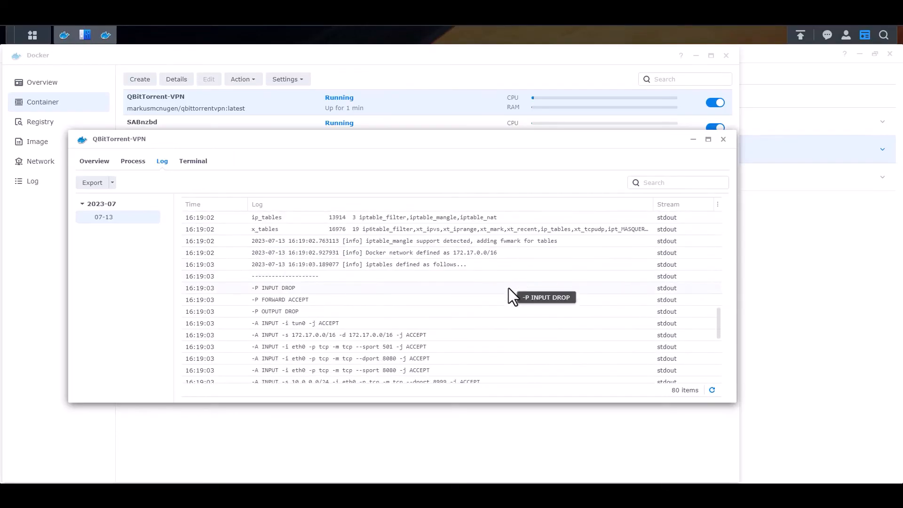
pyautogui.scroll(-4, 496, 333)
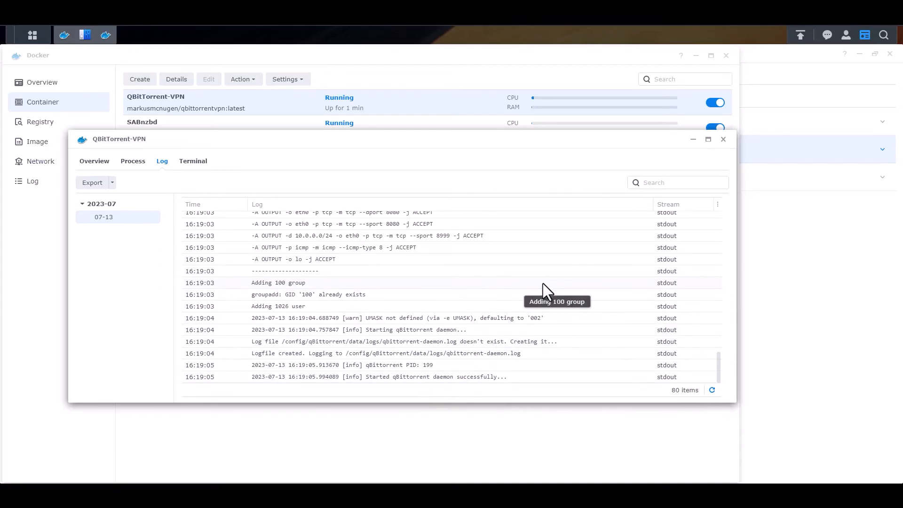
pyautogui.click(723, 140)
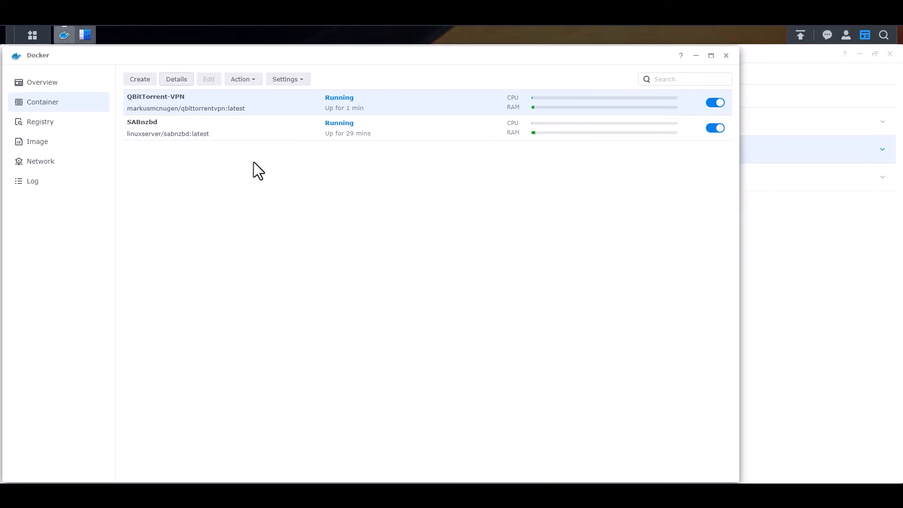
# - Close Control Panel and switch to the qBittorrent browser tab
pyautogui.click(85, 35)
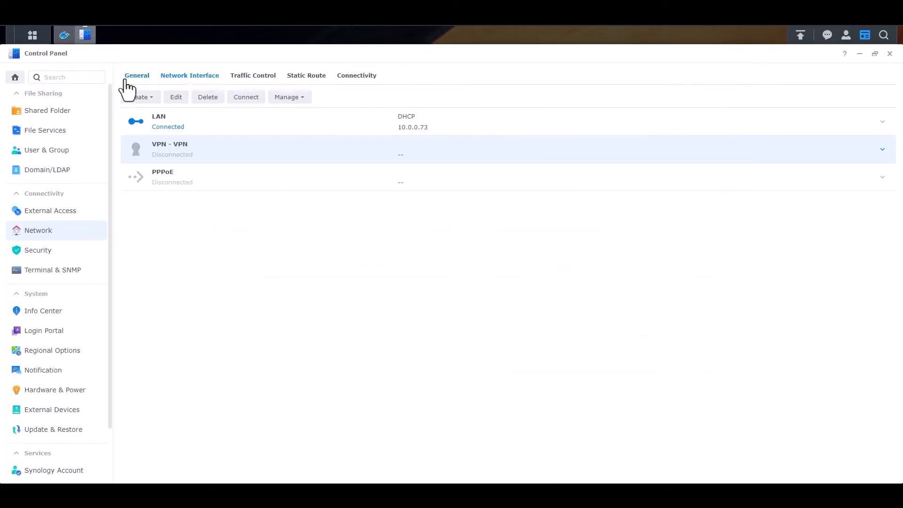
pyautogui.click(890, 54)
pyautogui.hotkey('ctrl', 'Tab')
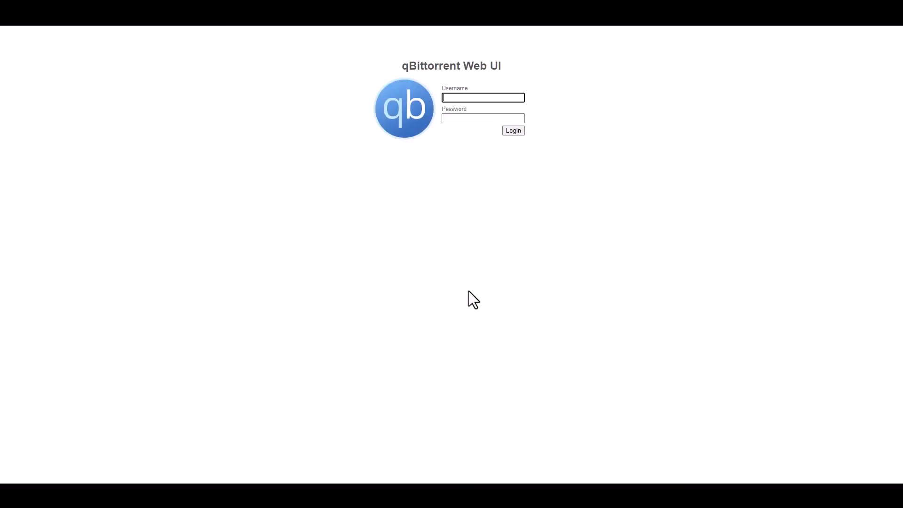
# - Log in with the Web UI username and password, then bring up Options on the Downloads page
pyautogui.click(482, 97)
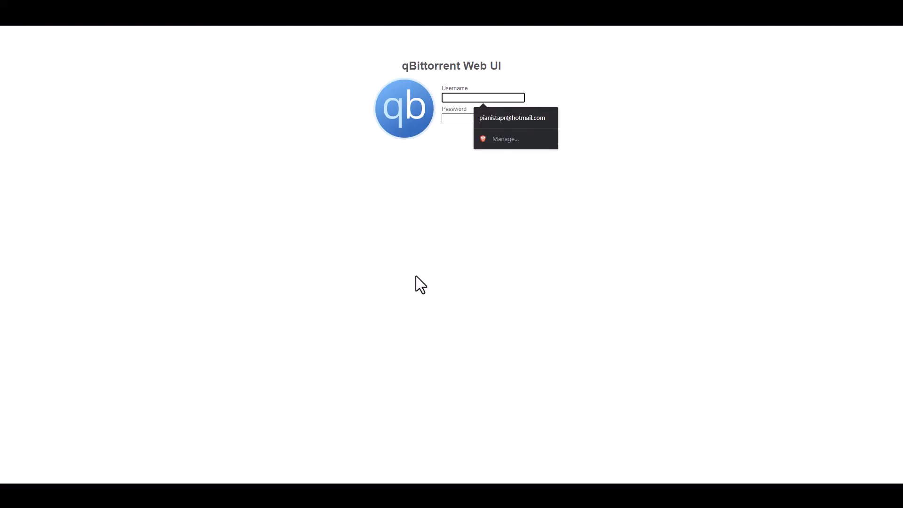
pyautogui.click(427, 279)
pyautogui.click(482, 98)
pyautogui.write('admin')
pyautogui.press('Tab')
pyautogui.write('adminadmin')
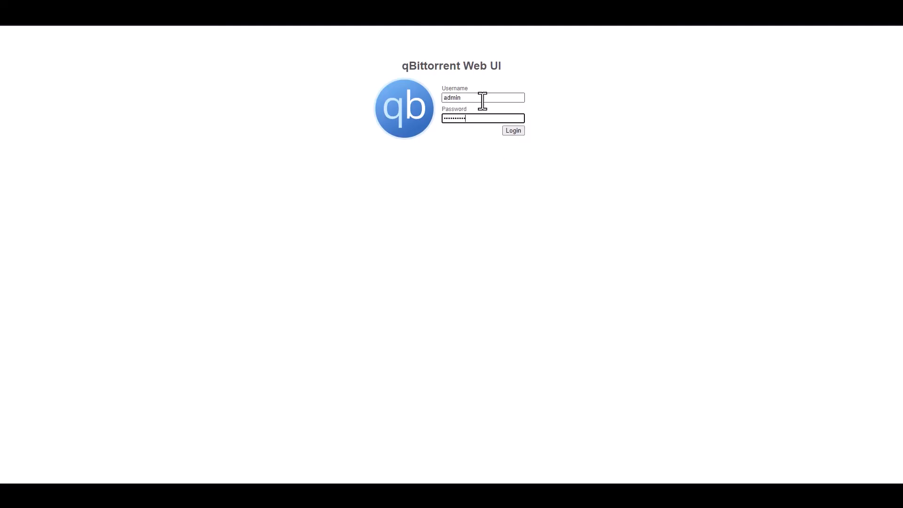
pyautogui.click(513, 130)
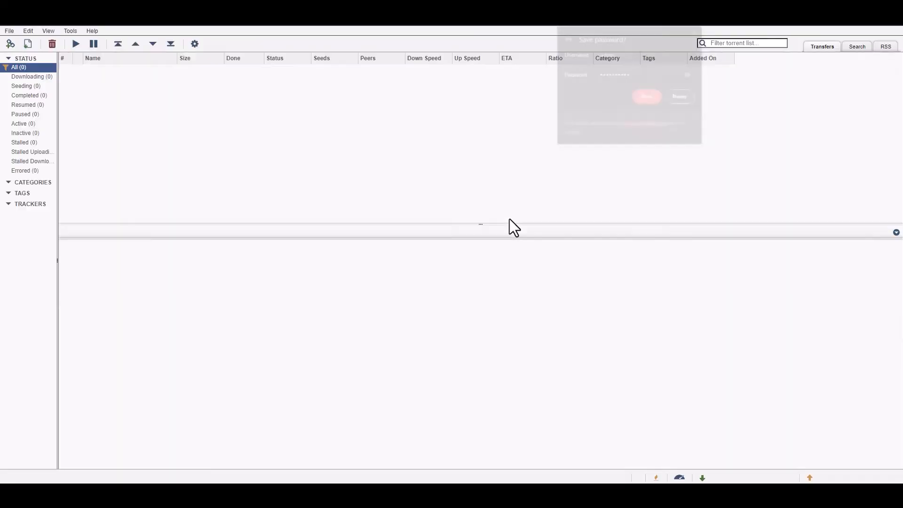
pyautogui.click(697, 31)
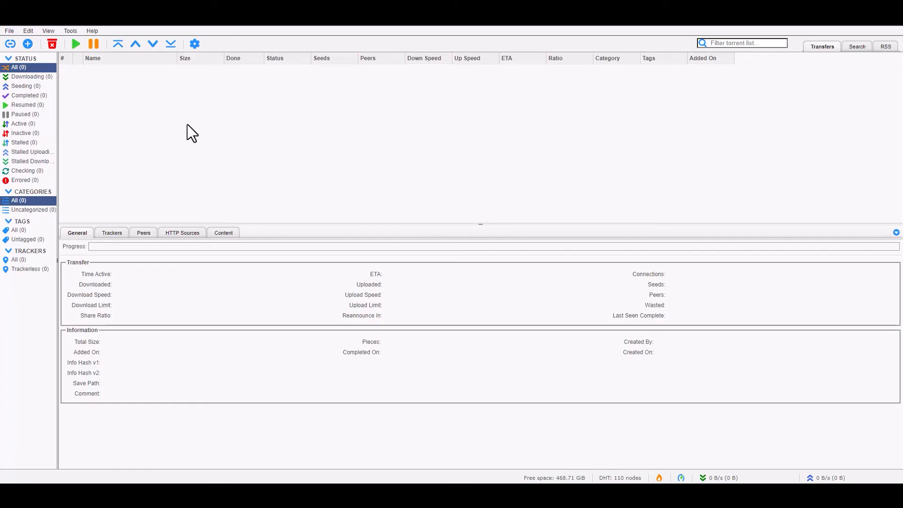
pyautogui.click(194, 44)
pyautogui.moveTo(514, 99)
pyautogui.mouseDown()
pyautogui.moveTo(498, 96)
pyautogui.moveTo(512, 84)
pyautogui.mouseUp()
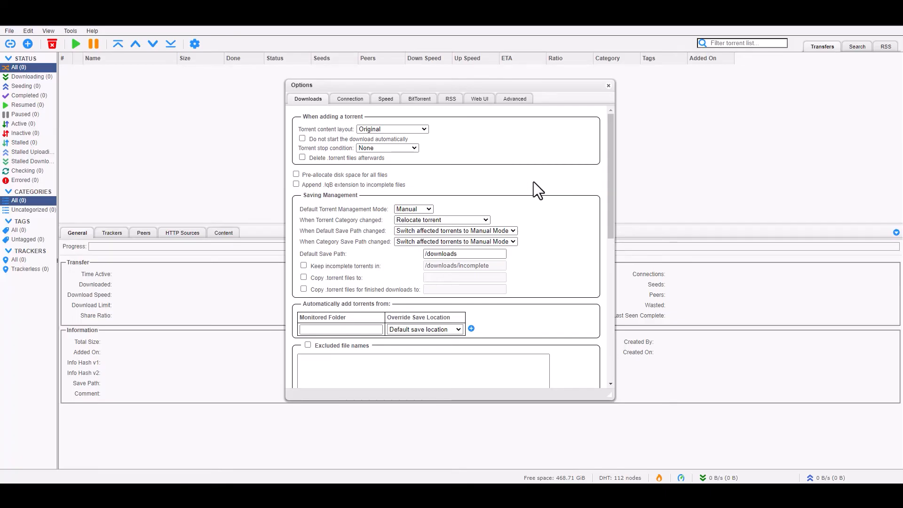
# - Set torrent management to Automatic, relocating torrents on category and save-path changes
pyautogui.scroll(-3, 541, 175)
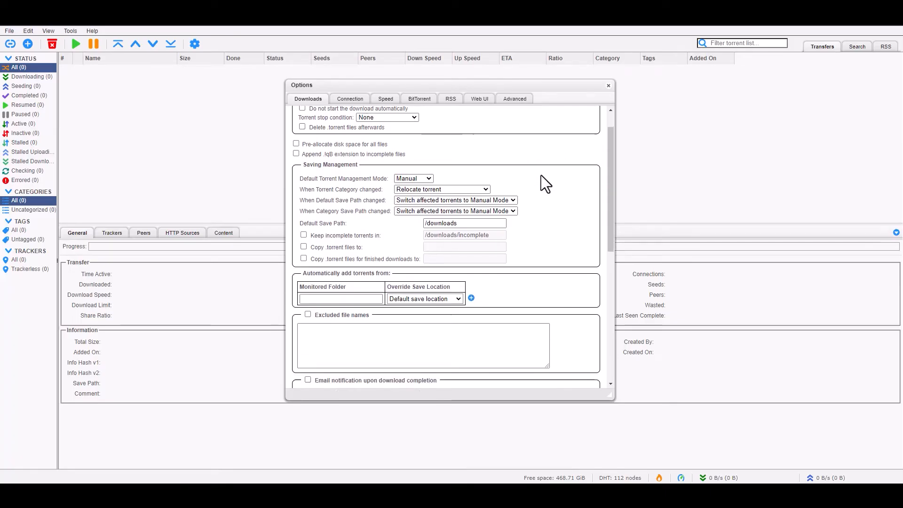
pyautogui.scroll(3, 466, 202)
pyautogui.click(419, 210)
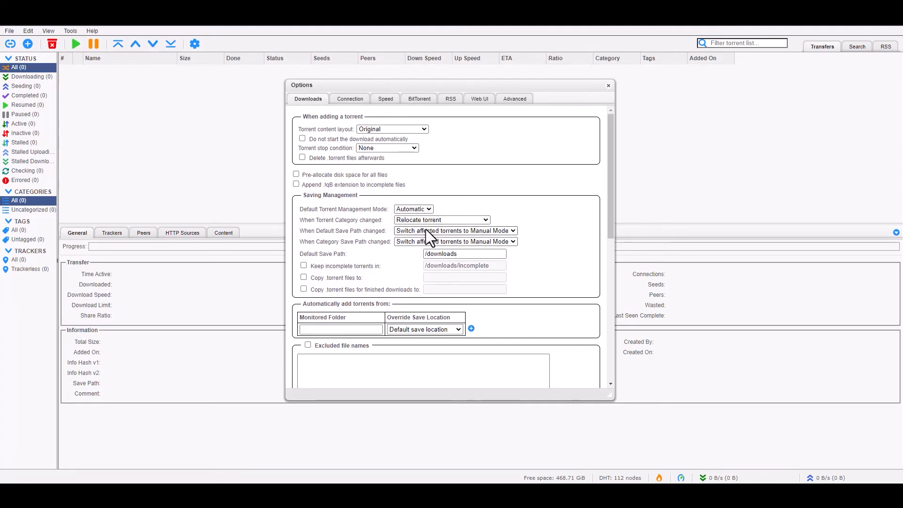
pyautogui.click(433, 220)
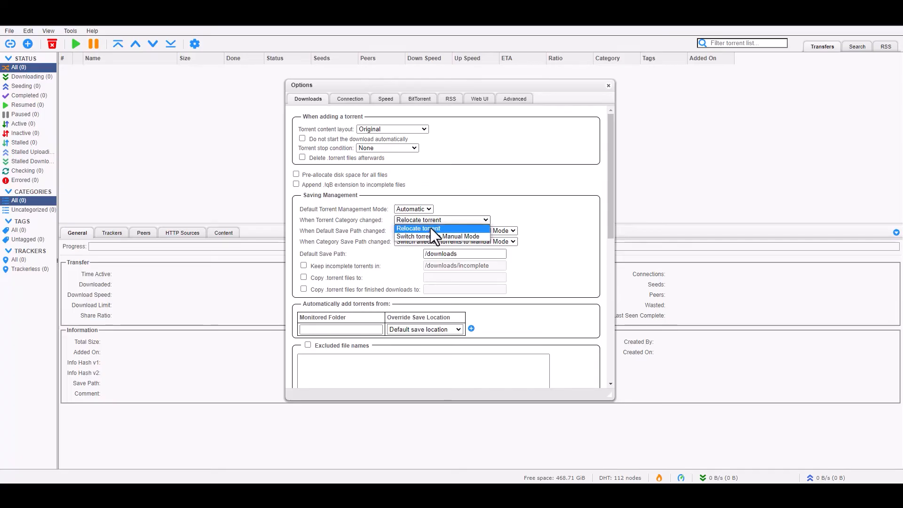
pyautogui.click(431, 228)
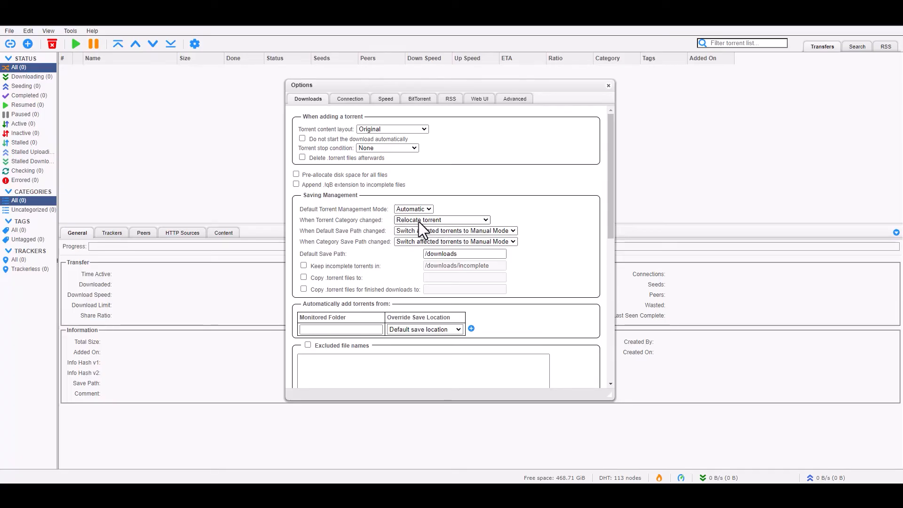
pyautogui.click(478, 230)
pyautogui.click(442, 243)
pyautogui.click(439, 242)
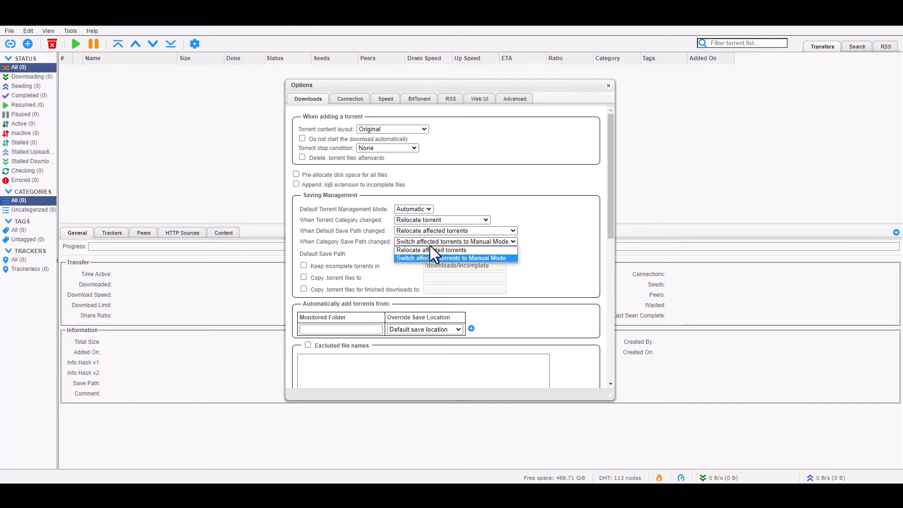
pyautogui.click(427, 250)
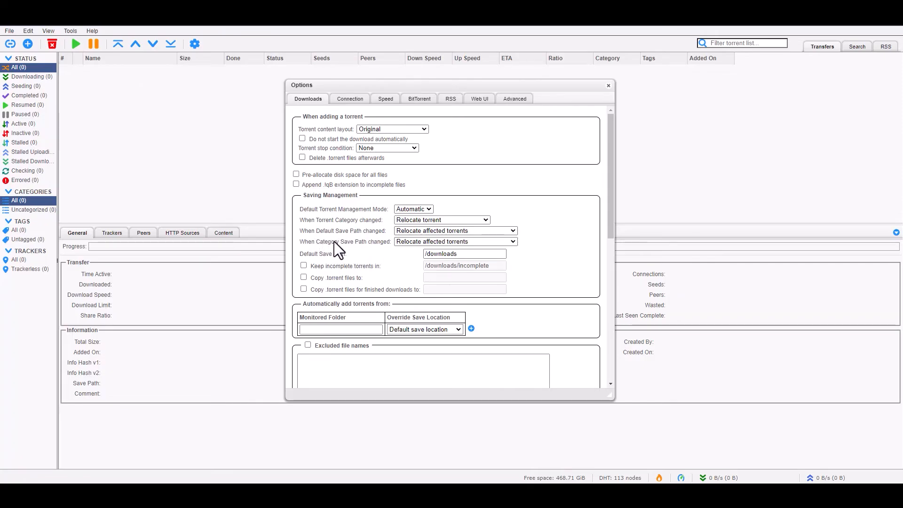
# - Keep default save path /downloads/ and store incomplete torrents in /incomplete/
pyautogui.scroll(-1, 376, 235)
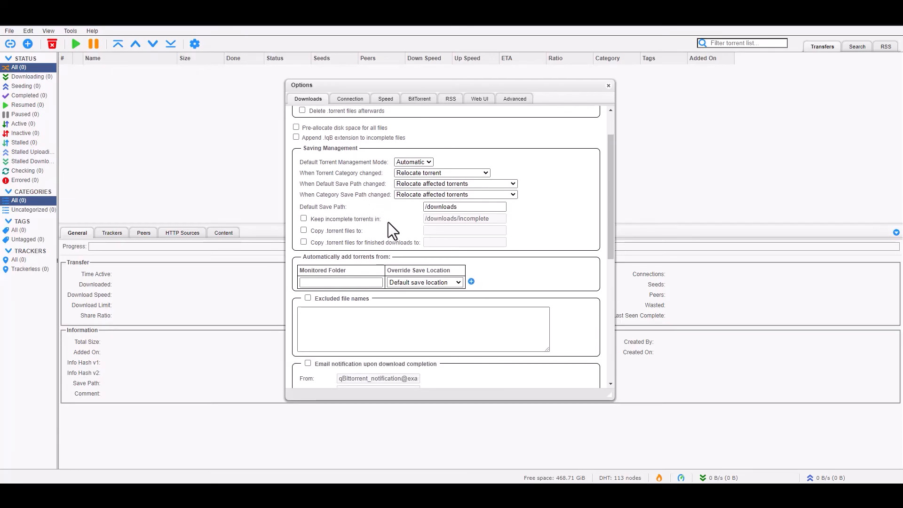
pyautogui.click(471, 208)
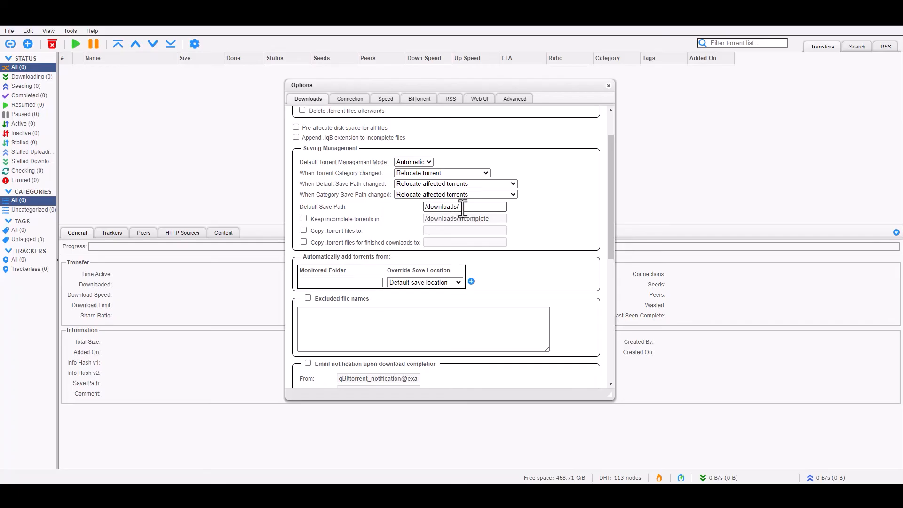
pyautogui.moveTo(462, 208); pyautogui.dragTo(385, 217)
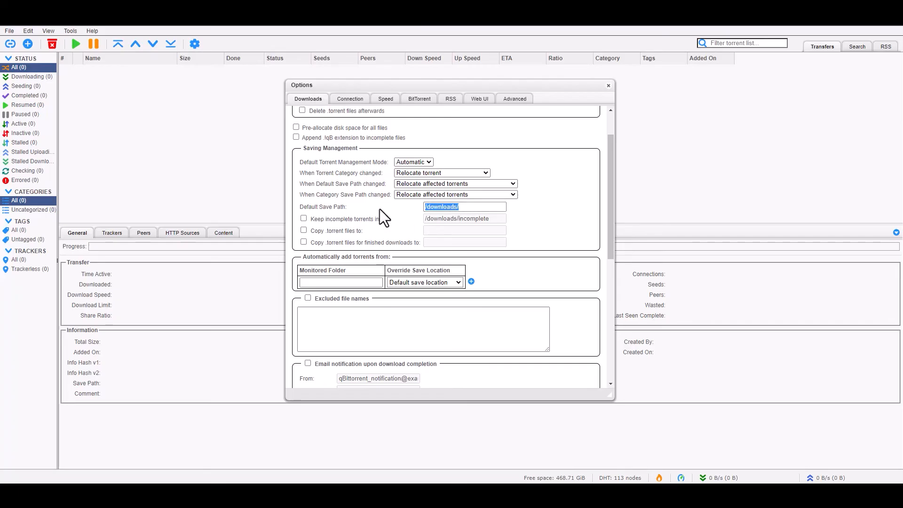
pyautogui.click(467, 206)
pyautogui.click(303, 219)
pyautogui.moveTo(457, 218); pyautogui.dragTo(380, 221)
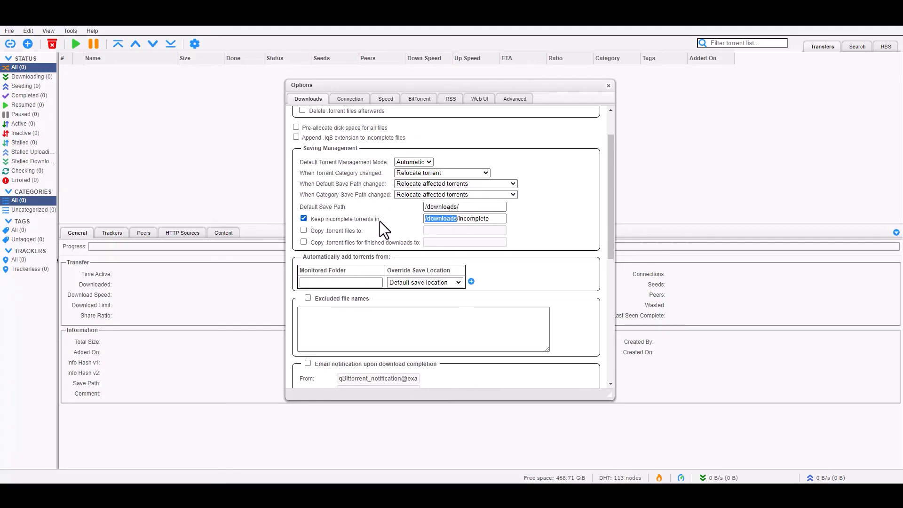
pyautogui.press('BackSpace')
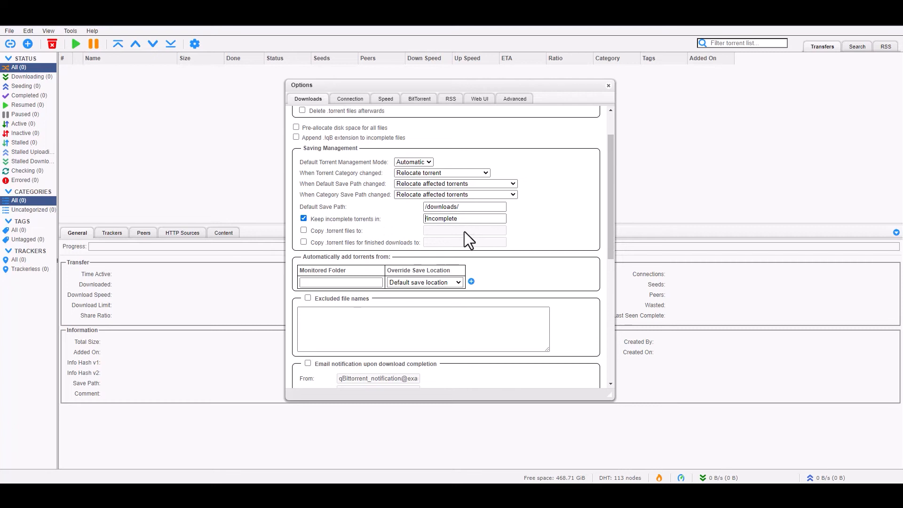
pyautogui.click(475, 218)
pyautogui.write('/')
pyautogui.scroll(-1, 401, 210)
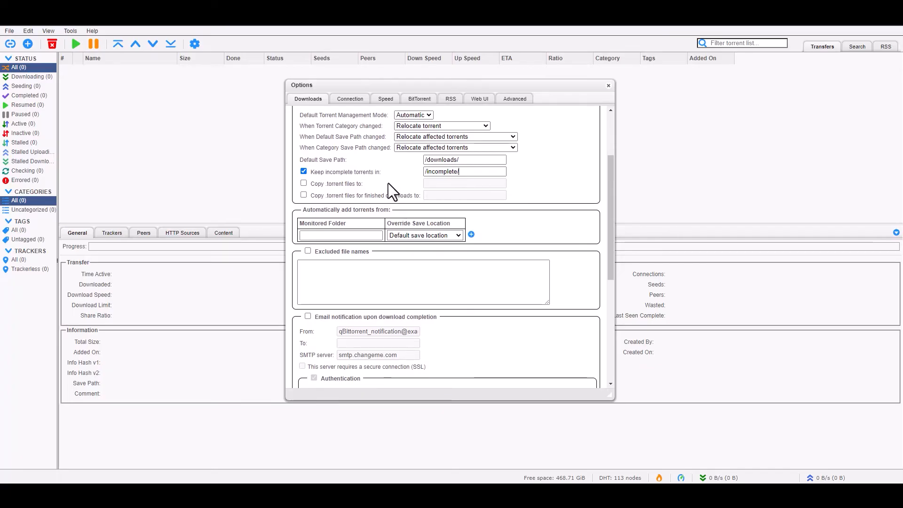
pyautogui.scroll(-1, 388, 184)
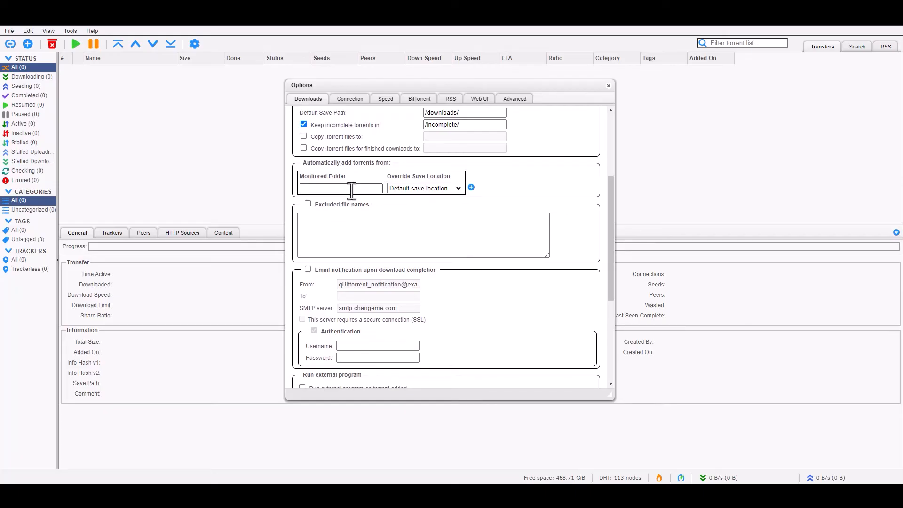
# - Watch /downloads and /torrents for torrents, saving /torrents downloads to the monitored folder
pyautogui.click(352, 188)
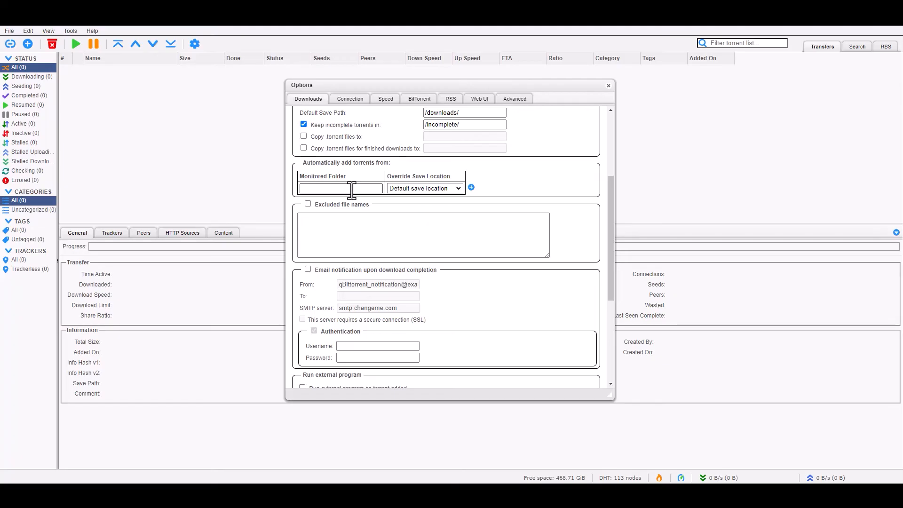
pyautogui.write('/downloan')
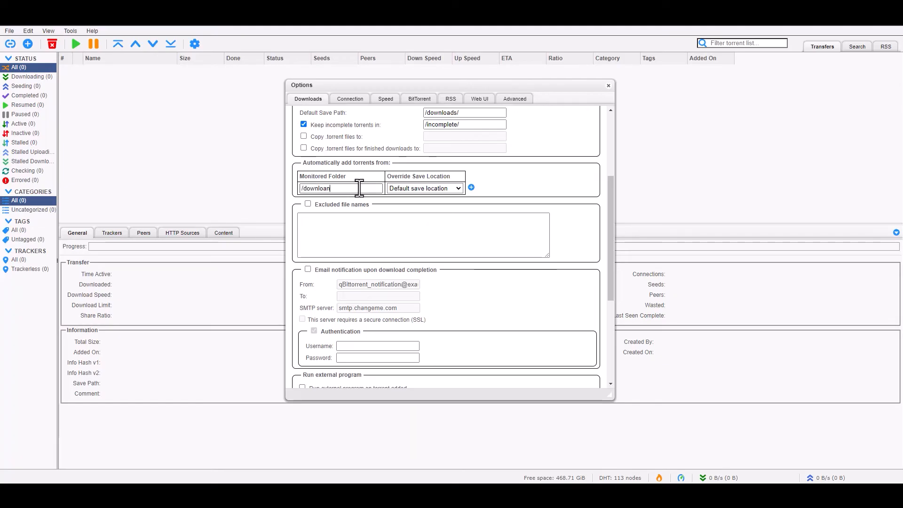
pyautogui.write('dsds')
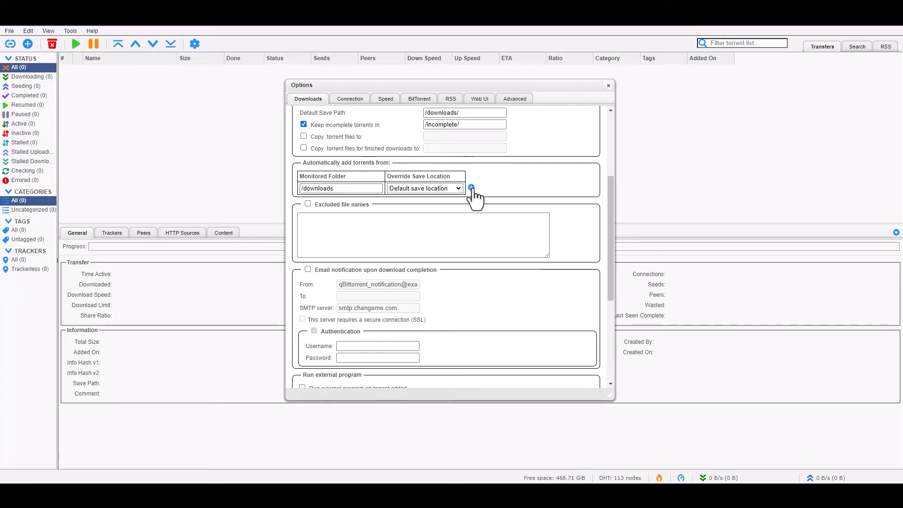
pyautogui.click(471, 188)
pyautogui.click(429, 200)
pyautogui.click(423, 209)
pyautogui.click(369, 202)
pyautogui.write('/torrents')
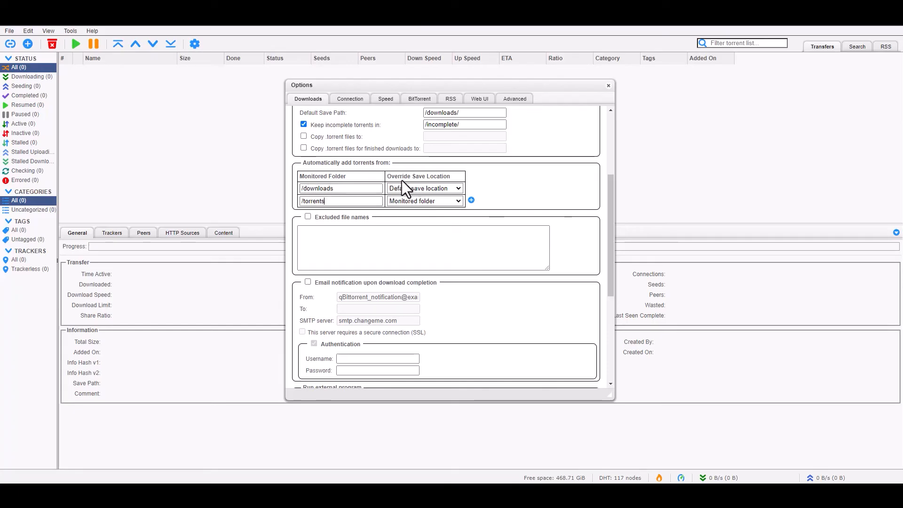
# - Save the download settings and reopen Options
pyautogui.scroll(-1, 445, 210)
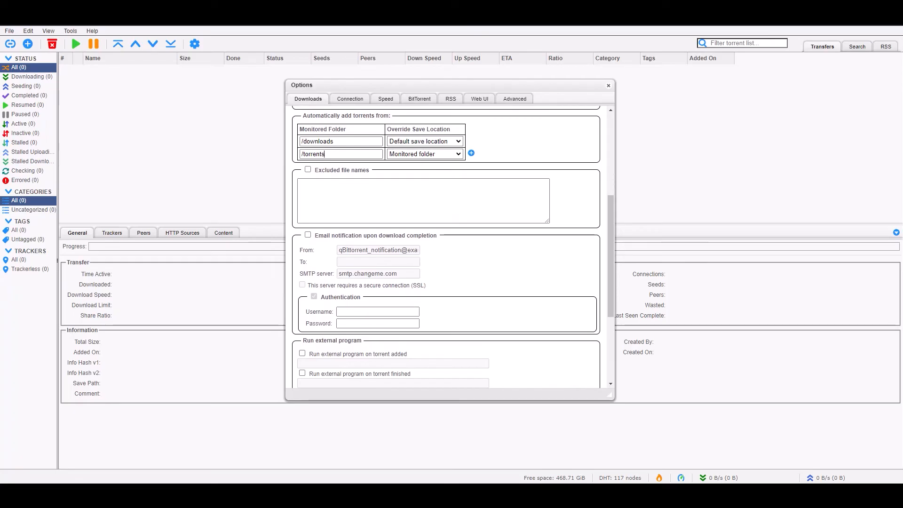
pyautogui.scroll(-3, 471, 287)
pyautogui.scroll(7, 470, 287)
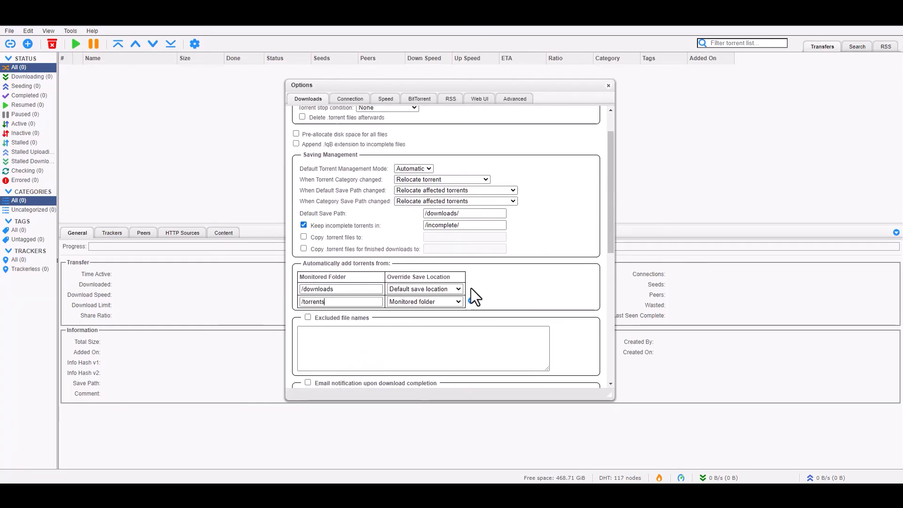
pyautogui.scroll(-10, 492, 328)
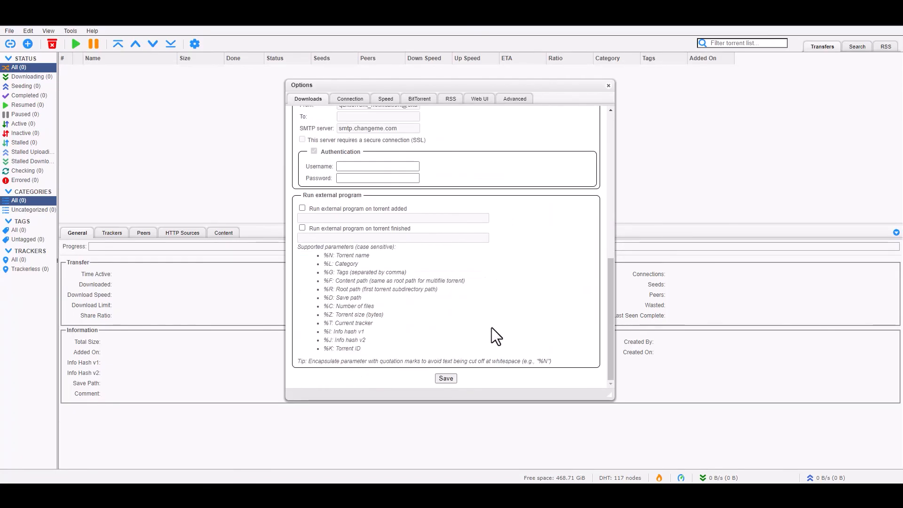
pyautogui.click(446, 377)
pyautogui.click(194, 44)
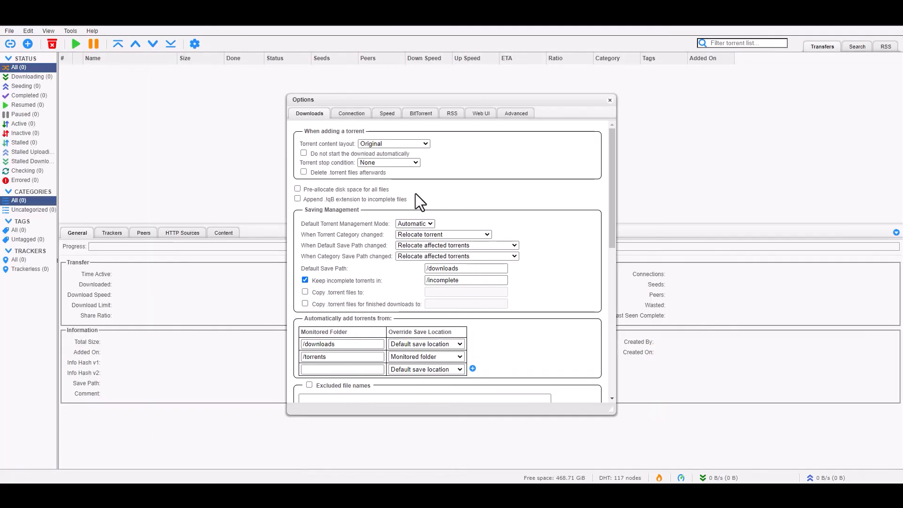
# - In Connection settings, keep the TCP and µTP protocol and listening port 6881
pyautogui.click(353, 113)
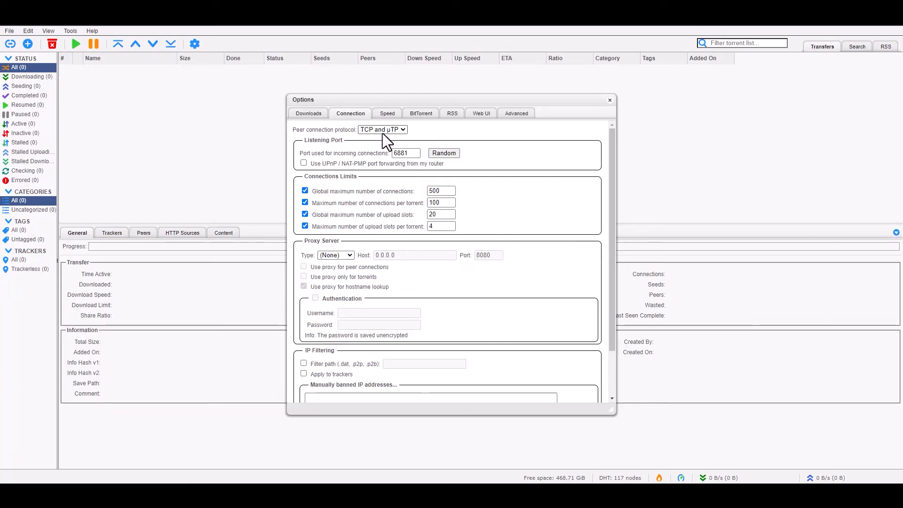
pyautogui.click(403, 130)
pyautogui.click(452, 132)
pyautogui.doubleClick(406, 153)
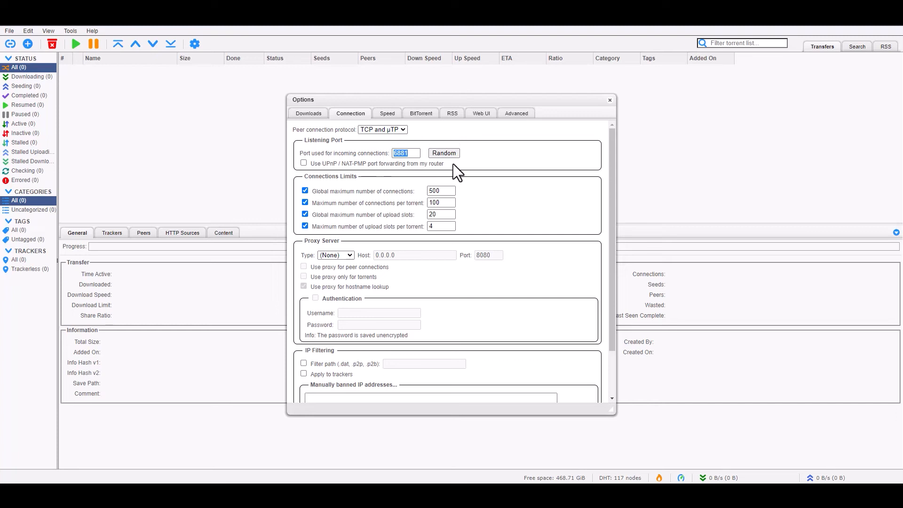
pyautogui.click(403, 153)
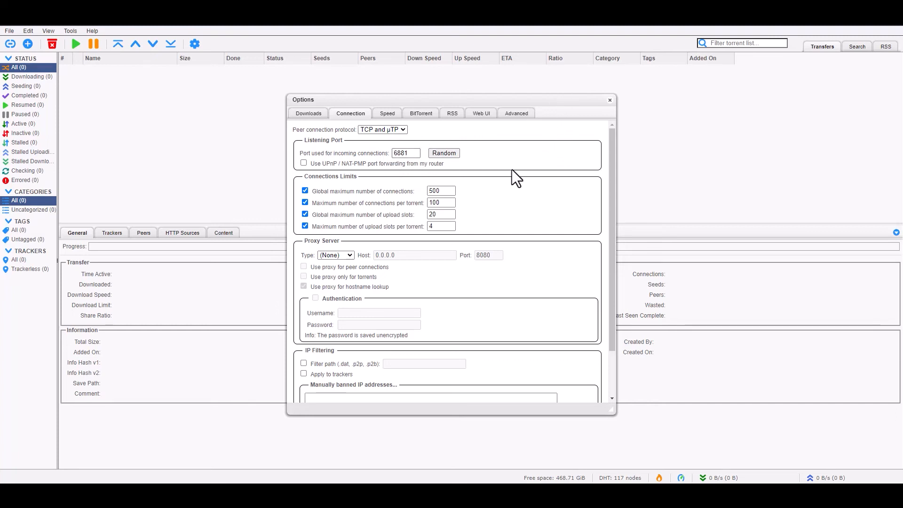
pyautogui.scroll(-1, 507, 164)
pyautogui.scroll(1, 508, 164)
# - Set global maximum connections to 1000 and upload slots per torrent to 5, then save
pyautogui.doubleClick(441, 191)
pyautogui.write('1000')
pyautogui.moveTo(441, 229); pyautogui.dragTo(401, 228)
pyautogui.write('5')
pyautogui.scroll(-1, 442, 250)
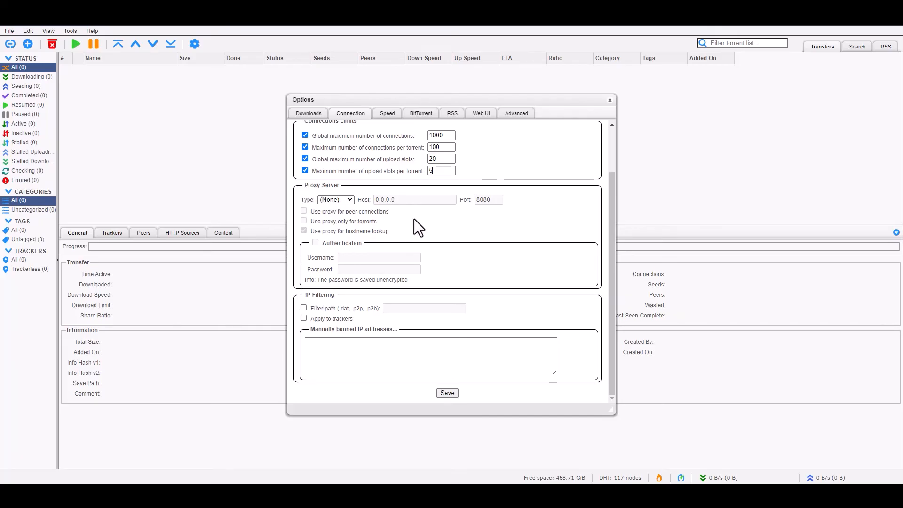
pyautogui.click(451, 393)
pyautogui.click(194, 44)
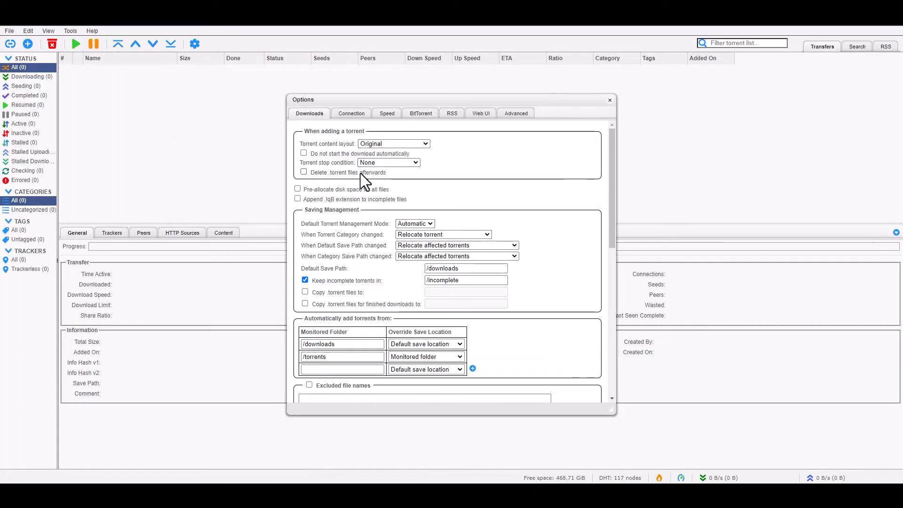
pyautogui.click(387, 114)
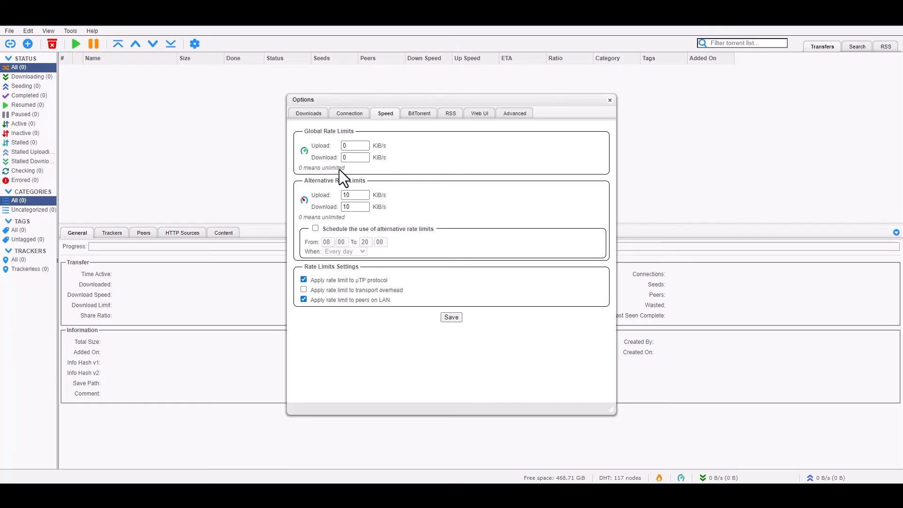
# - Set the global upload limit to 200 KiB/s, leaving the download limit at 0
pyautogui.doubleClick(358, 145)
pyautogui.write('200')
pyautogui.doubleClick(346, 158)
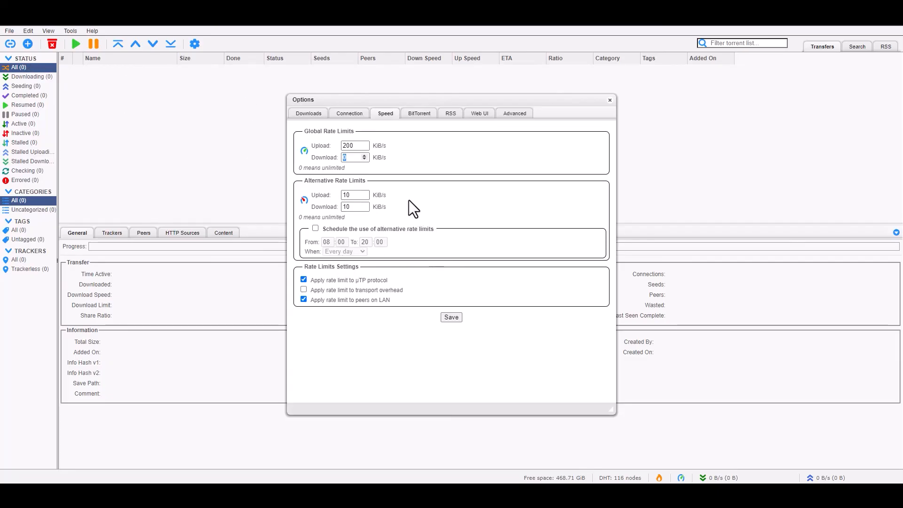
pyautogui.click(475, 153)
# - Save the upload limit and reopen Options on the BitTorrent settings
pyautogui.click(453, 319)
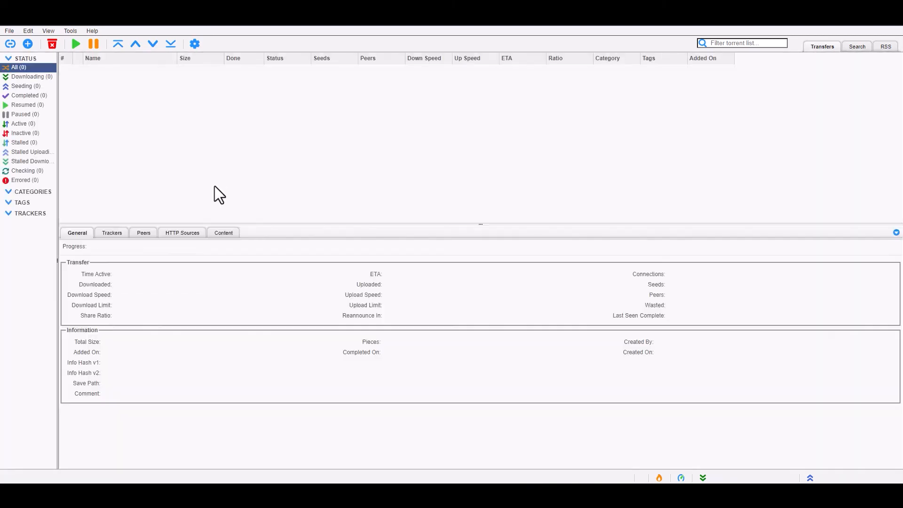
pyautogui.click(194, 43)
pyautogui.click(434, 115)
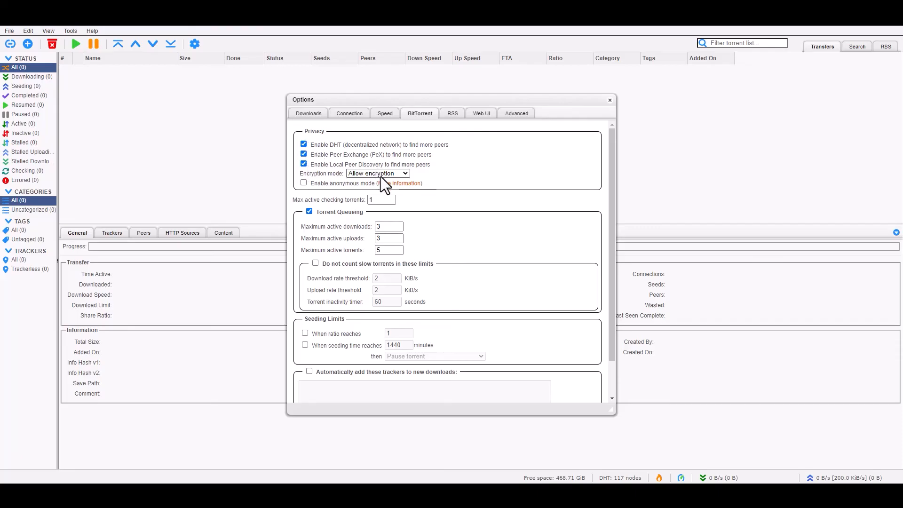
# - Auto-add tracker udp://tracker.opentrackr.org:1337/announce to new downloads and save
pyautogui.scroll(-2, 486, 196)
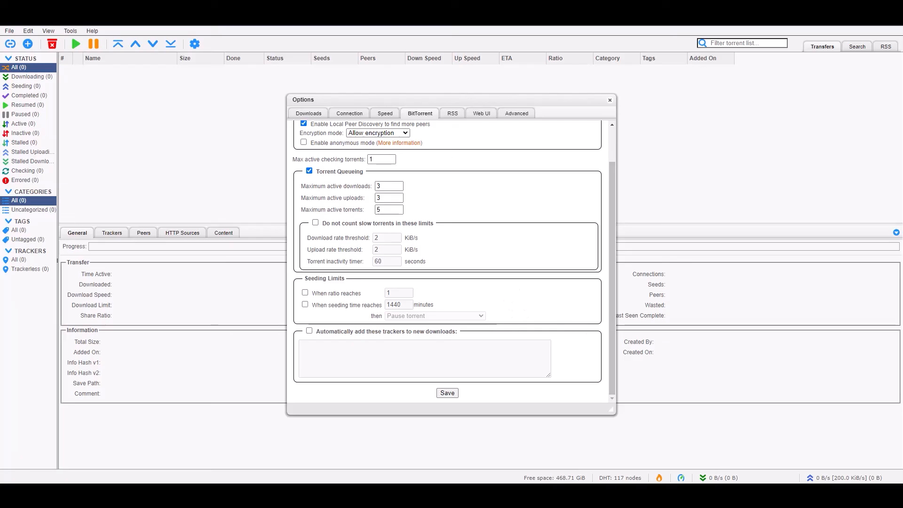
pyautogui.click(309, 330)
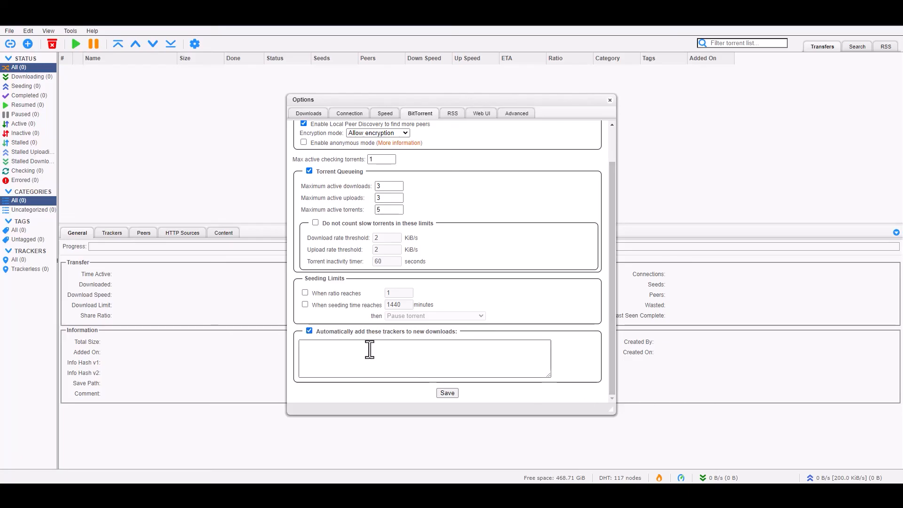
pyautogui.click(418, 360)
pyautogui.write('udp://tracker.opentrackr.org:1337/announce')
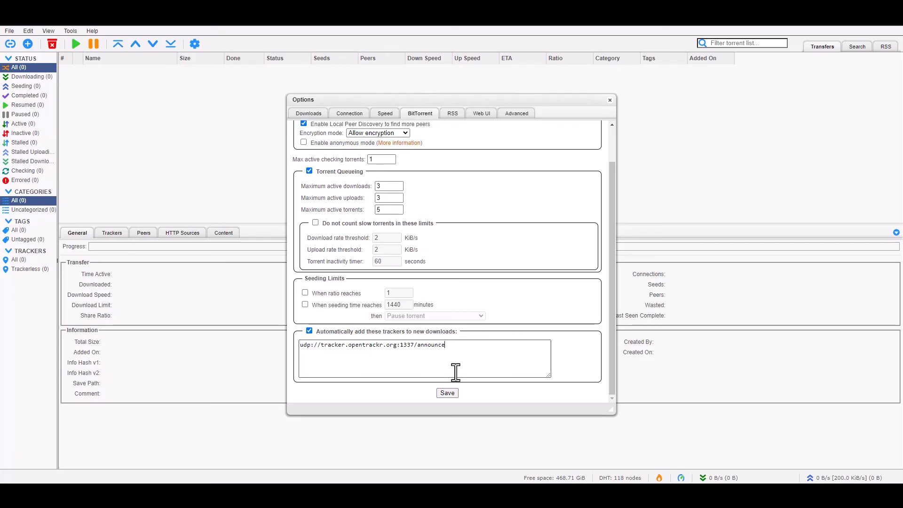
pyautogui.click(448, 393)
pyautogui.click(195, 43)
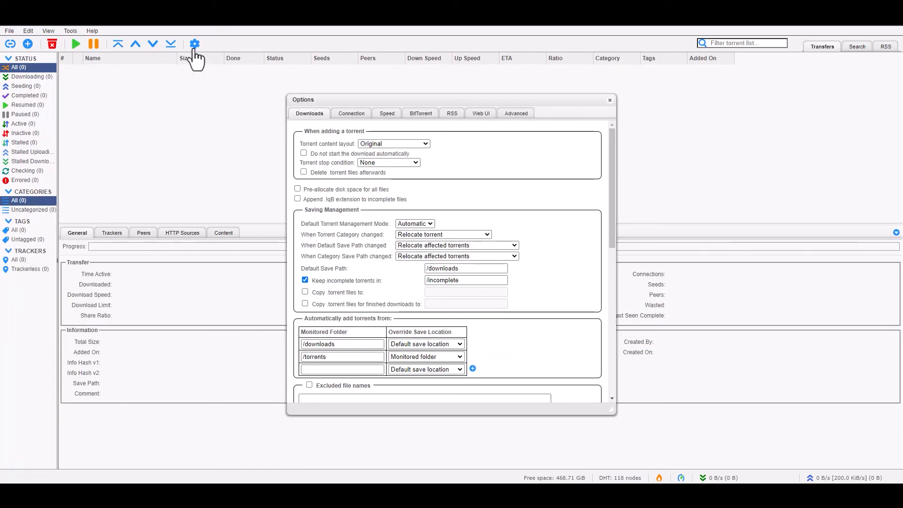
# - In Web UI settings, change the username to qbittorrent and enter a new password
pyautogui.click(450, 115)
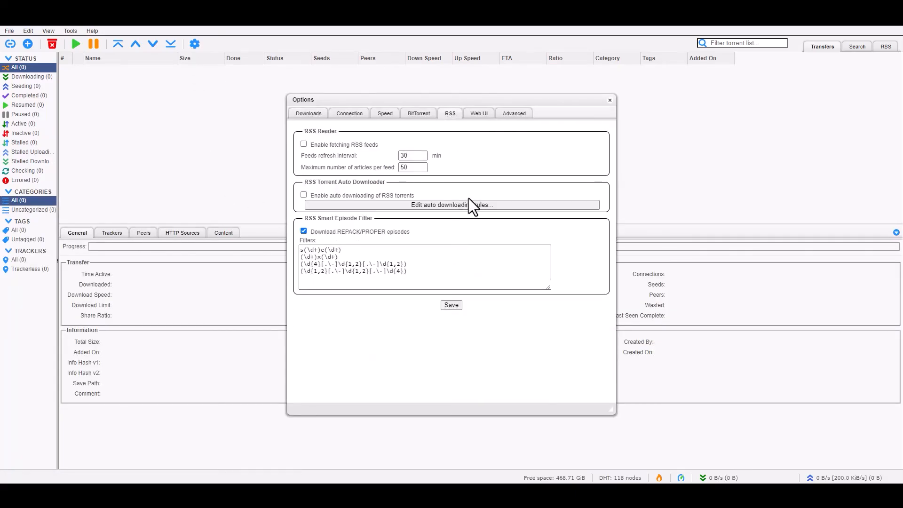
pyautogui.click(478, 115)
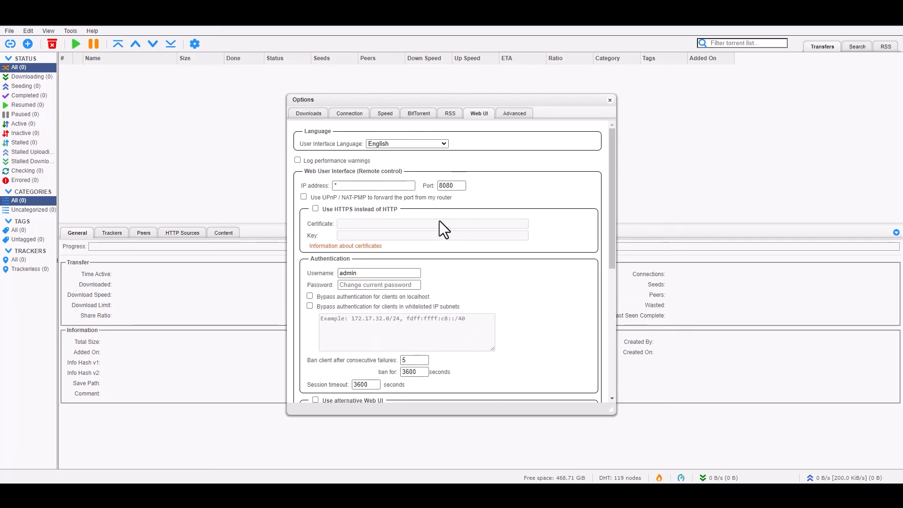
pyautogui.scroll(-1, 439, 221)
pyautogui.moveTo(373, 227); pyautogui.dragTo(258, 217)
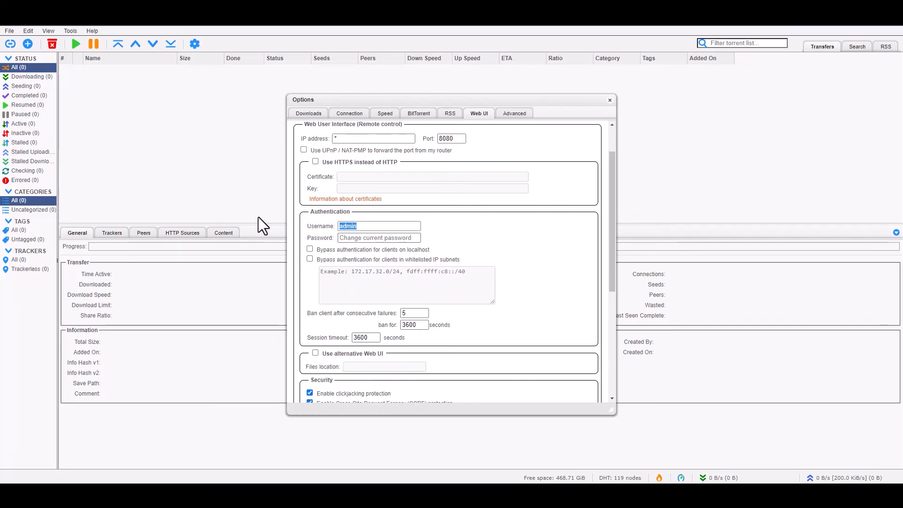
pyautogui.write('qbitttore')
pyautogui.press('BackSpace')
pyautogui.press('BackSpace')
pyautogui.press('BackSpace')
pyautogui.press('BackSpace')
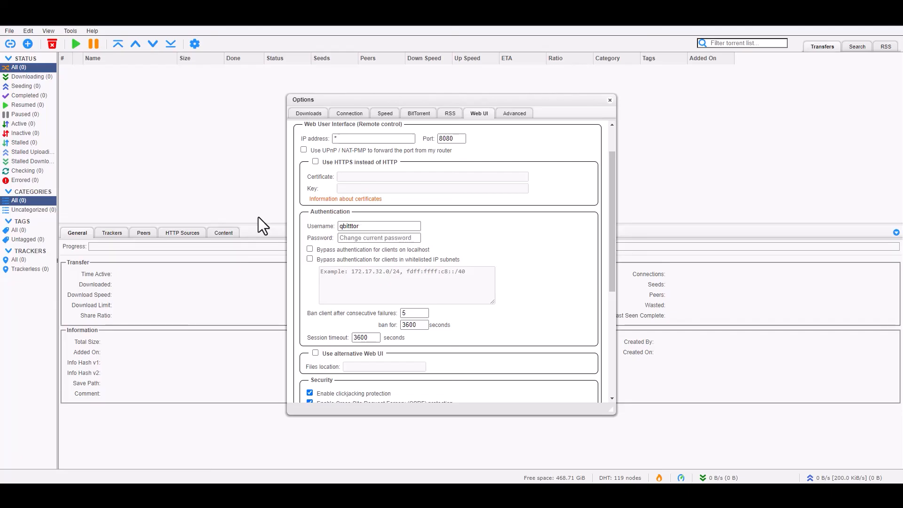
pyautogui.write('orrent')
pyautogui.press('Tab')
pyautogui.write('dminadmin')
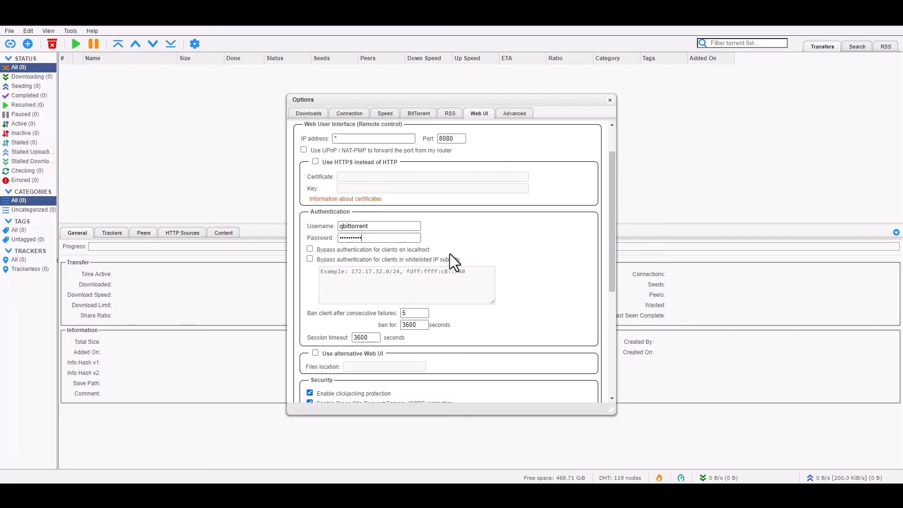
# - Leave whitelisted-subnet authentication bypass off and review the remaining Web UI settings
pyautogui.scroll(-1, 490, 241)
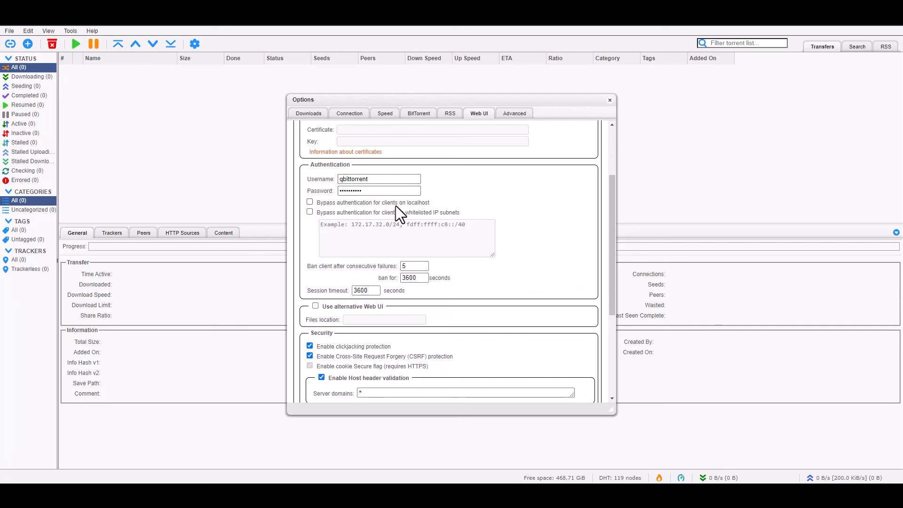
pyautogui.click(309, 211)
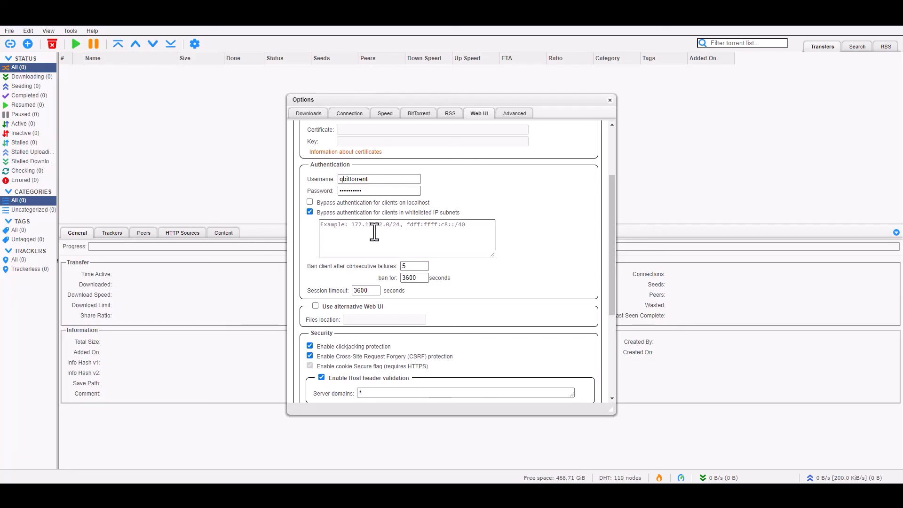
pyautogui.click(309, 212)
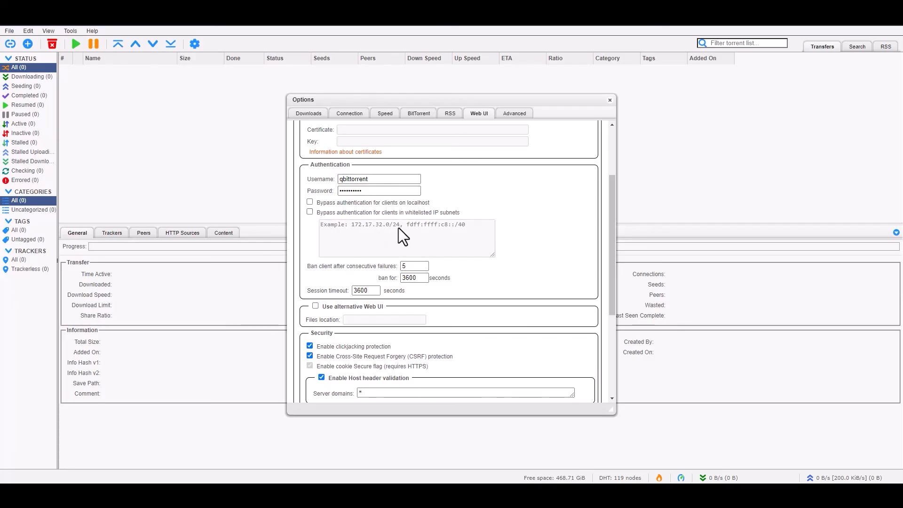
pyautogui.scroll(-2, 497, 232)
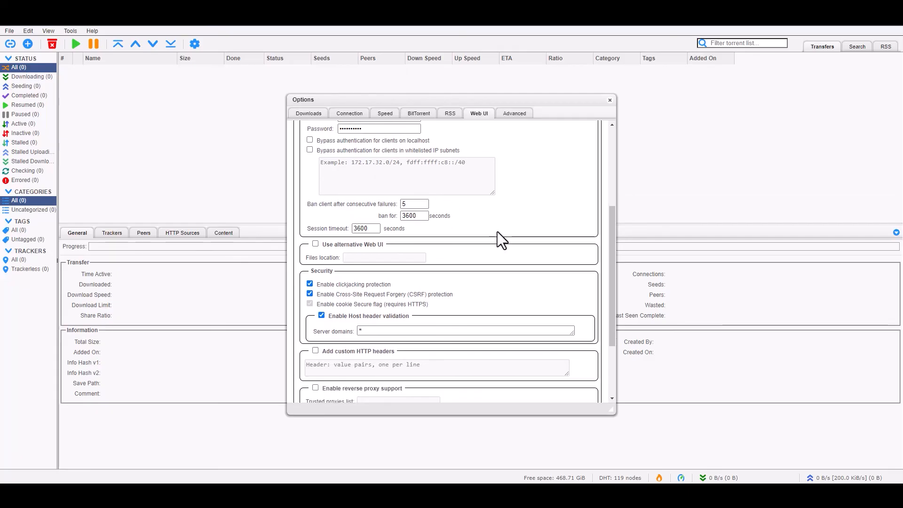
pyautogui.scroll(-1, 497, 231)
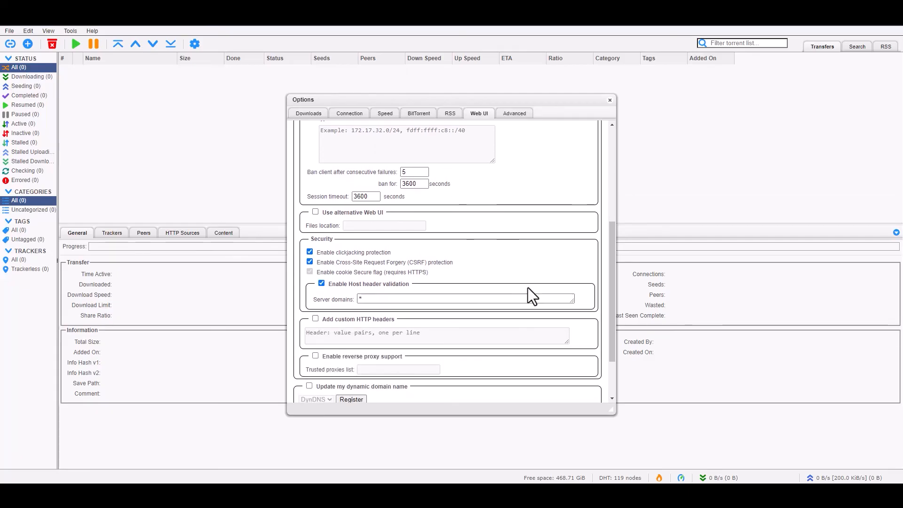
pyautogui.scroll(-2, 472, 256)
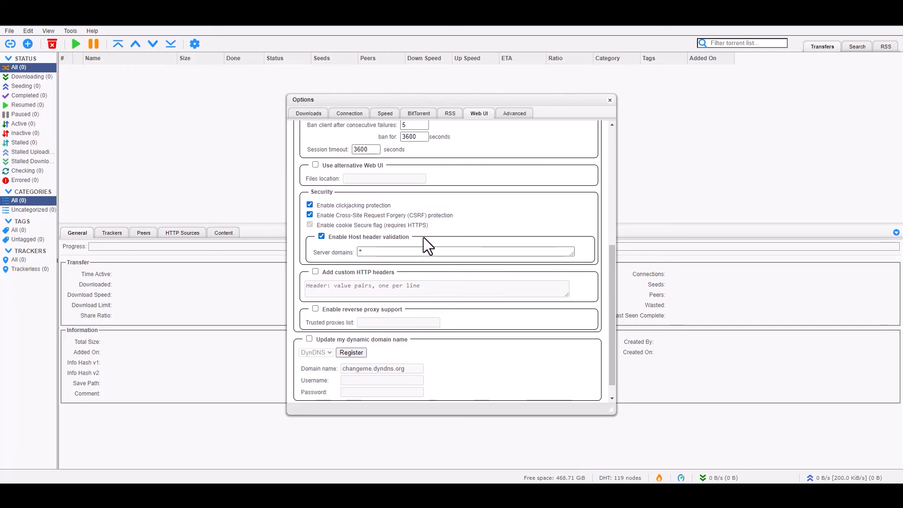
pyautogui.scroll(-1, 450, 242)
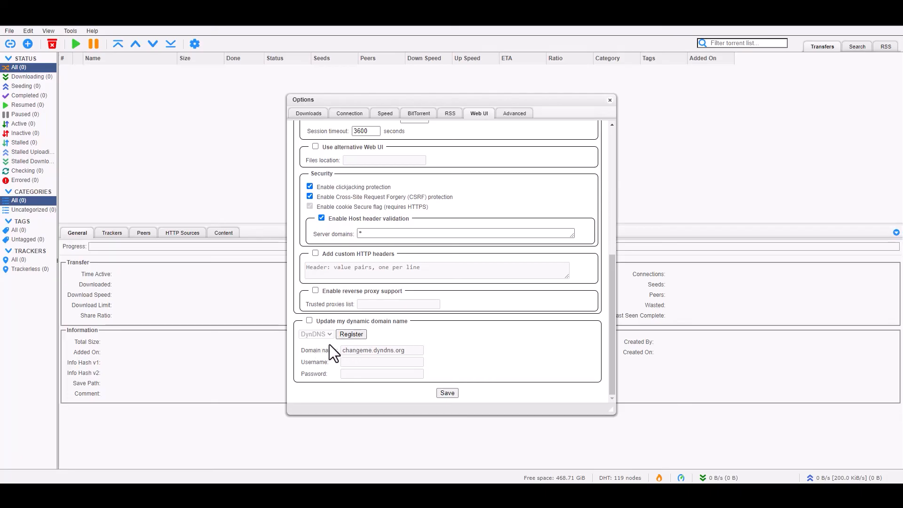
# - Save the new Web UI credentials and close Options
pyautogui.click(449, 394)
pyautogui.click(194, 44)
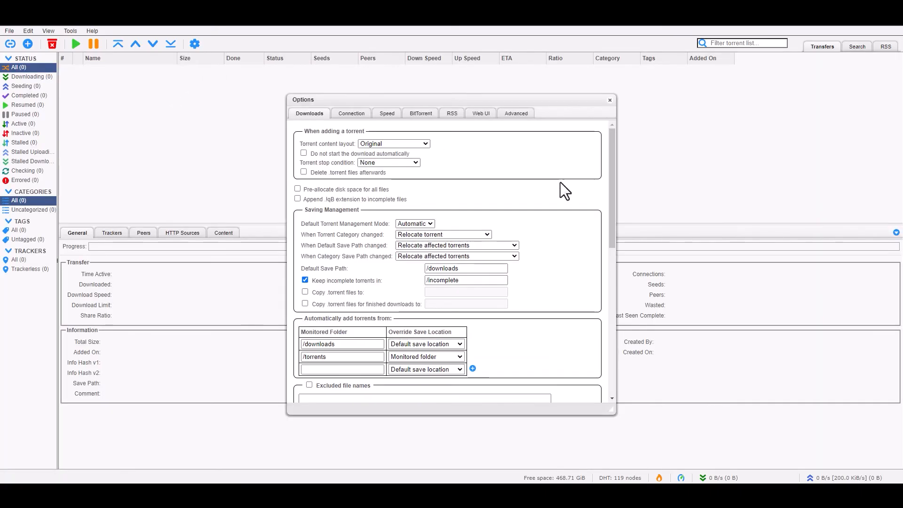
pyautogui.click(515, 115)
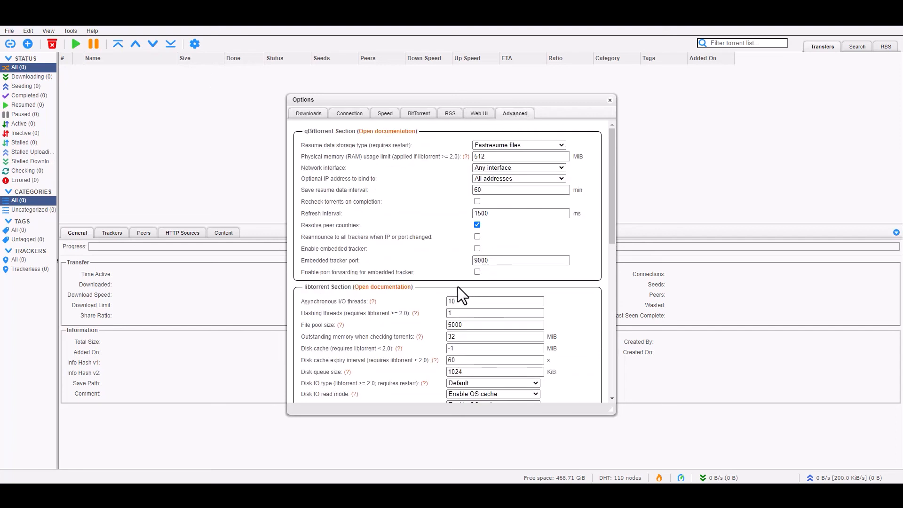
pyautogui.click(609, 101)
# - Reopen Options, look over the Downloads settings, and close it without changes
pyautogui.click(194, 44)
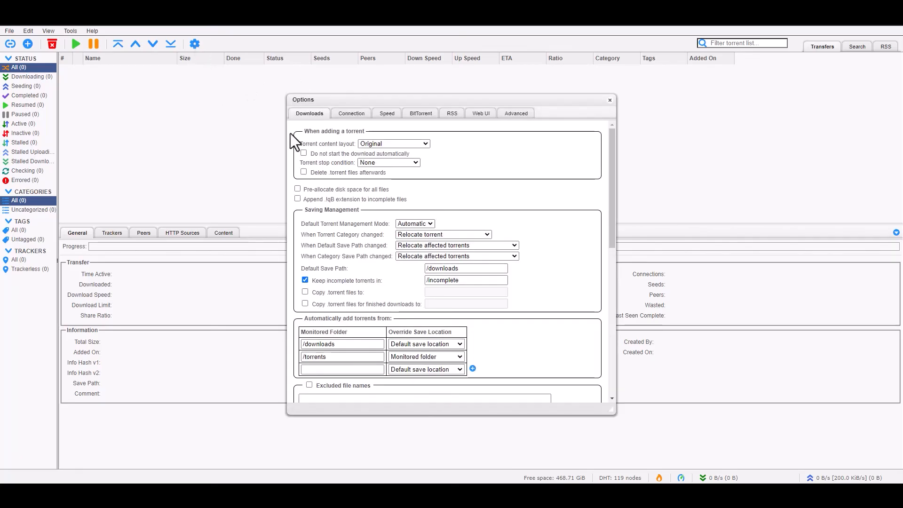
pyautogui.scroll(-4, 473, 265)
pyautogui.rightClick(472, 264)
pyautogui.click(546, 229)
pyautogui.scroll(-4, 546, 232)
pyautogui.scroll(8, 473, 274)
pyautogui.scroll(-4, 481, 278)
pyautogui.scroll(4, 488, 275)
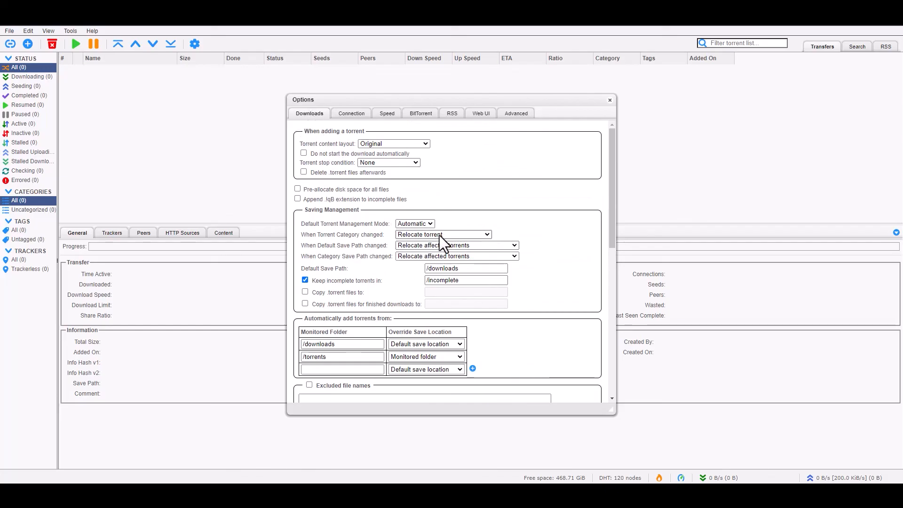
pyautogui.scroll(-1, 426, 239)
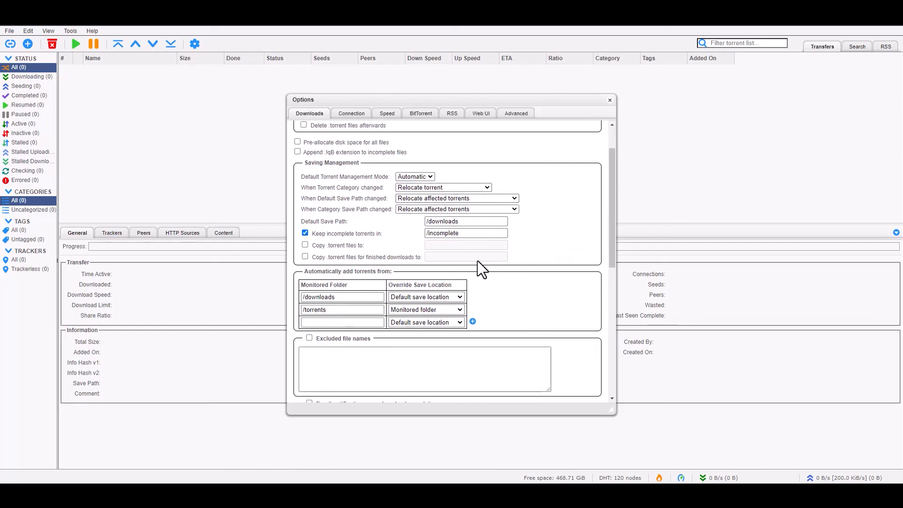
pyautogui.scroll(-5, 478, 260)
pyautogui.scroll(6, 483, 252)
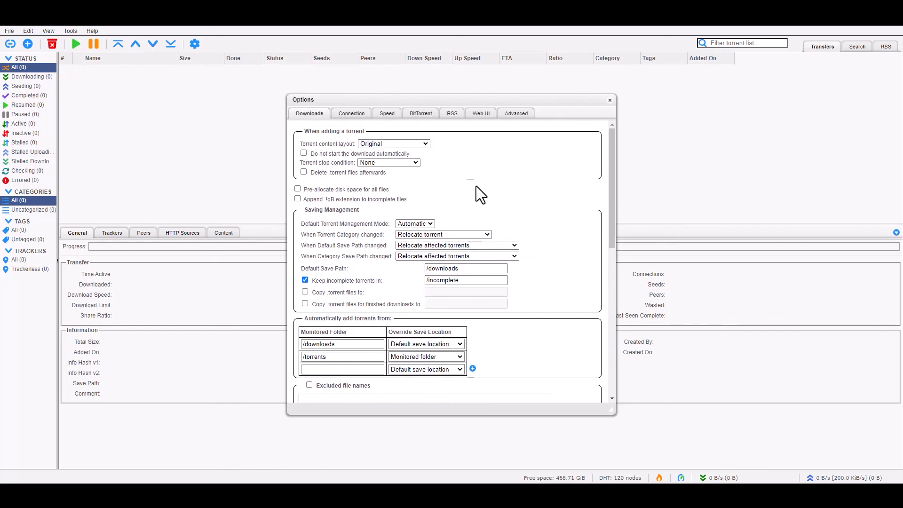
pyautogui.click(610, 100)
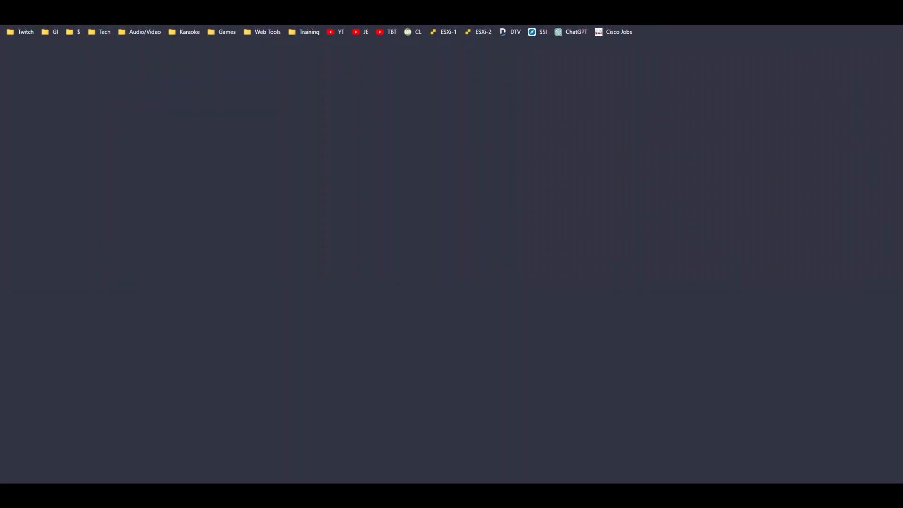
# - Search Google for 'linux .torrent' after first trying 'ubuntu torrent'
pyautogui.write('goog')
pyautogui.press('Return')
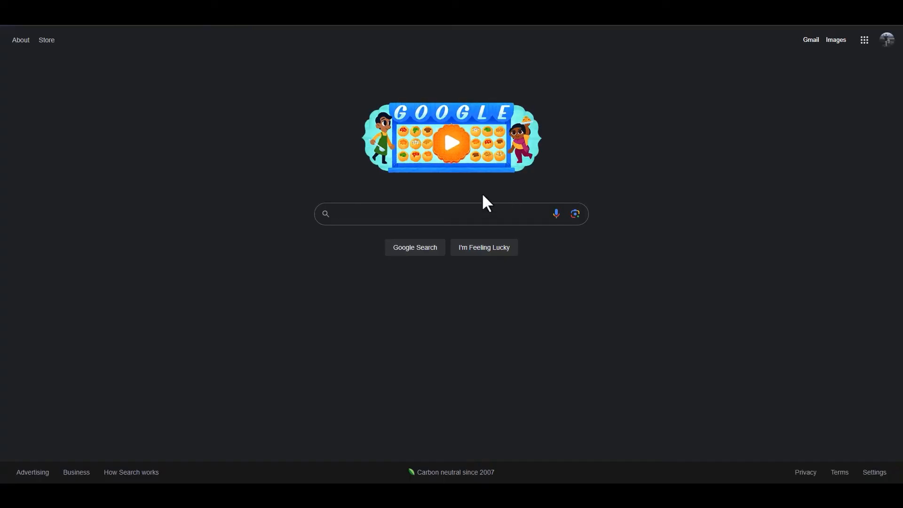
pyautogui.click(457, 213)
pyautogui.write('ubuntu torrent')
pyautogui.press('Return')
pyautogui.press('BackSpace')
pyautogui.press('BackSpace')
pyautogui.press('BackSpace')
pyautogui.press('BackSpace')
pyautogui.press('BackSpace')
pyautogui.press('BackSpace')
pyautogui.press('BackSpace')
pyautogui.press('BackSpace')
pyautogui.press('BackSpace')
pyautogui.press('BackSpace')
pyautogui.press('BackSpace')
pyautogui.press('BackSpace')
pyautogui.press('BackSpace')
pyautogui.press('BackSpace')
pyautogui.write('linux ')
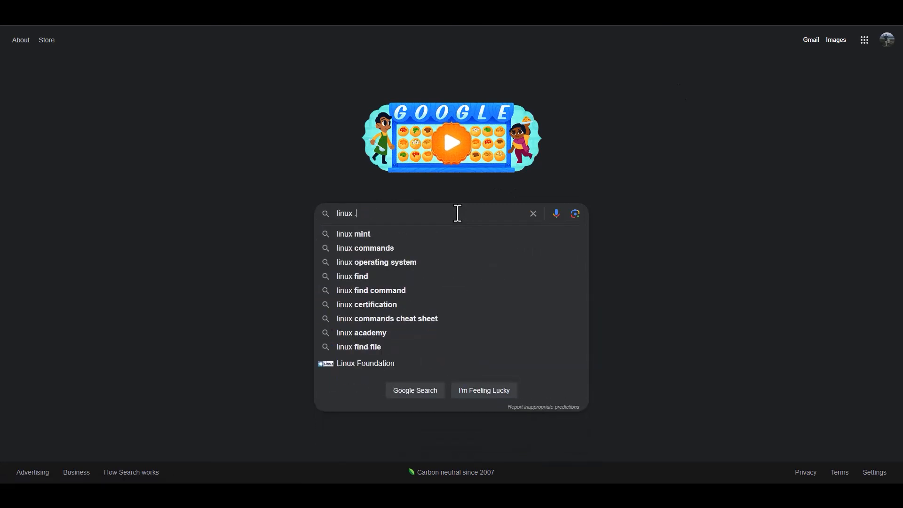
pyautogui.write('.torrent')
pyautogui.press('Return')
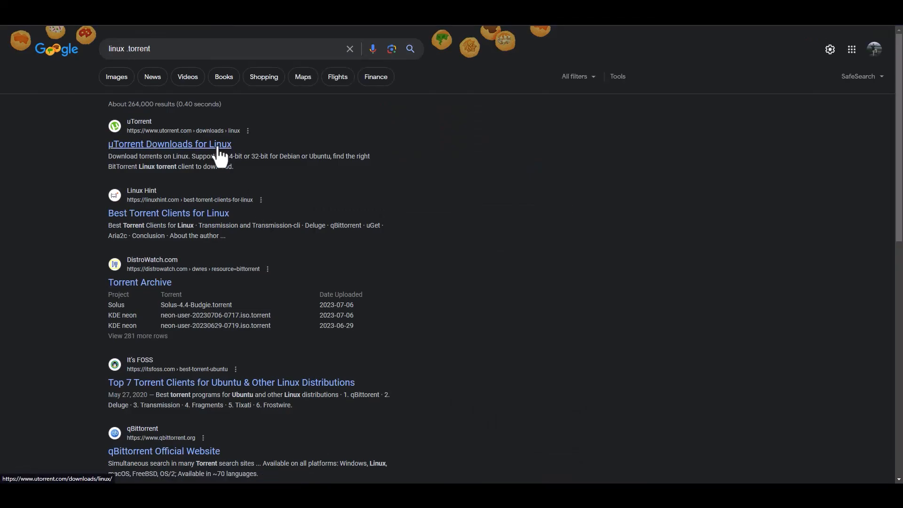
# - In DistroWatch's Torrent Archive, copy the ubuntu-23.04-desktop-amd64.iso.torrent link address
pyautogui.click(141, 282)
pyautogui.scroll(-5, 369, 247)
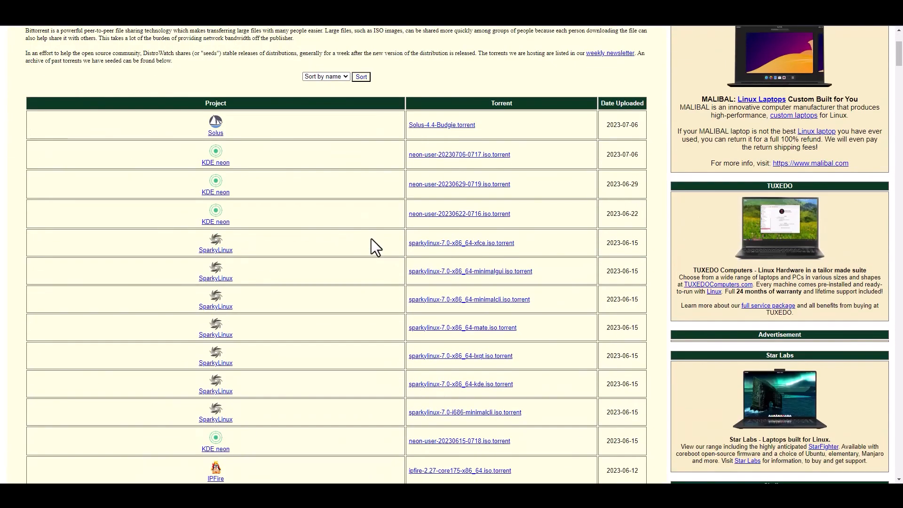
pyautogui.scroll(-5, 334, 237)
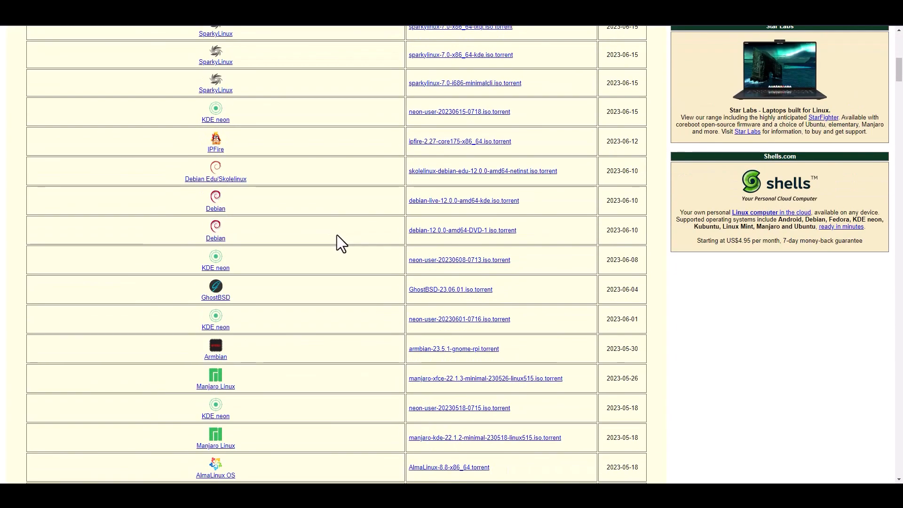
pyautogui.scroll(1, 336, 236)
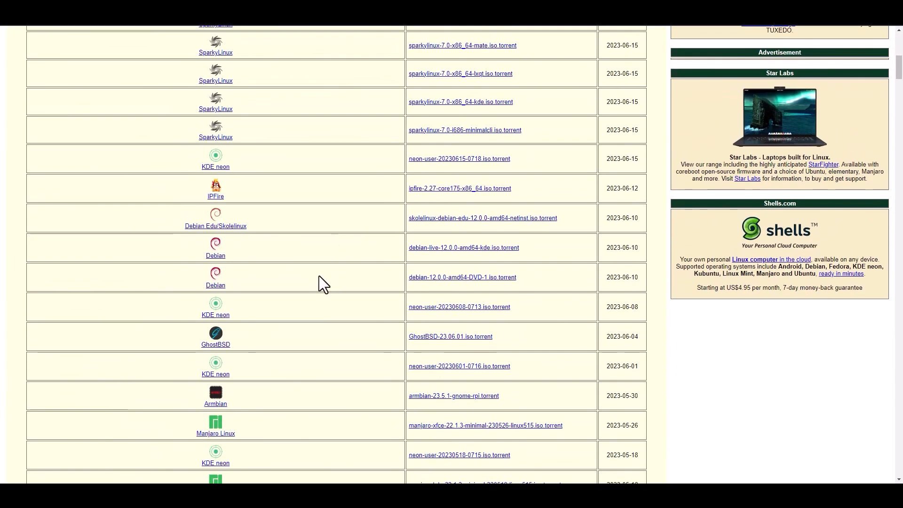
pyautogui.scroll(-10, 335, 271)
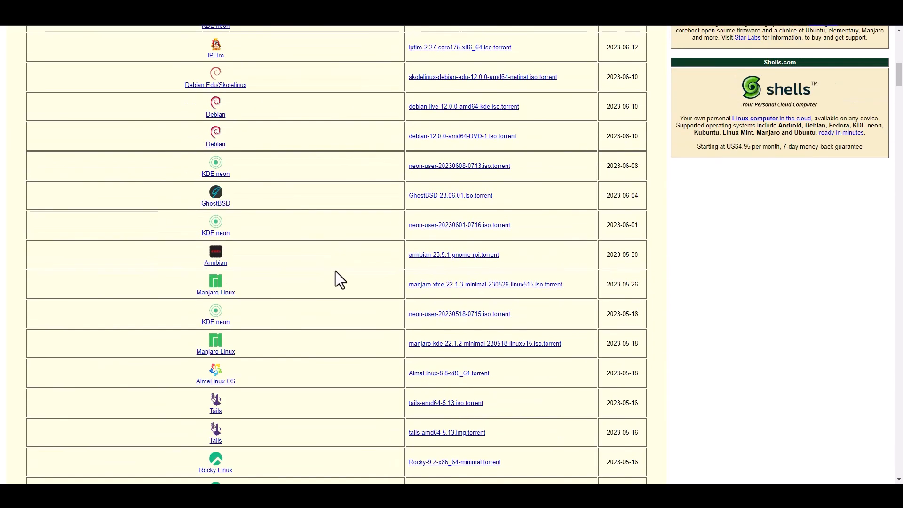
pyautogui.scroll(-19, 338, 266)
pyautogui.scroll(1, 338, 267)
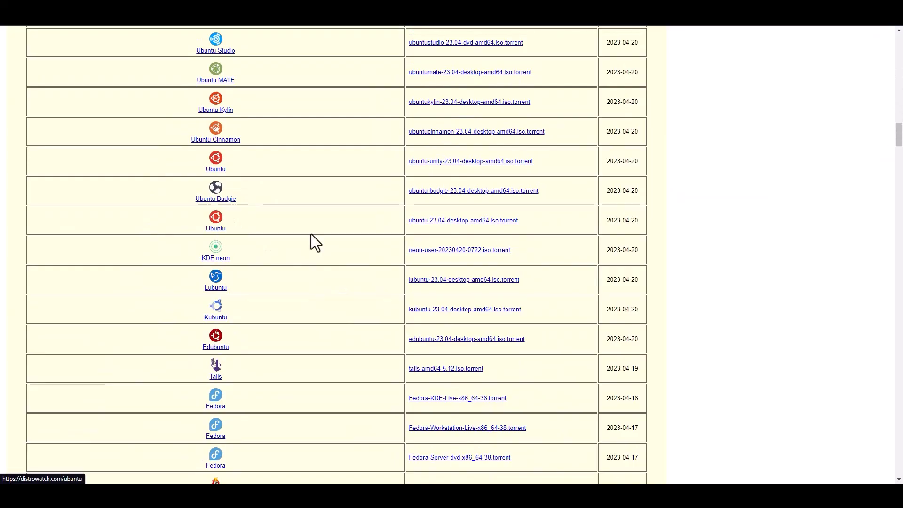
pyautogui.rightClick(481, 222)
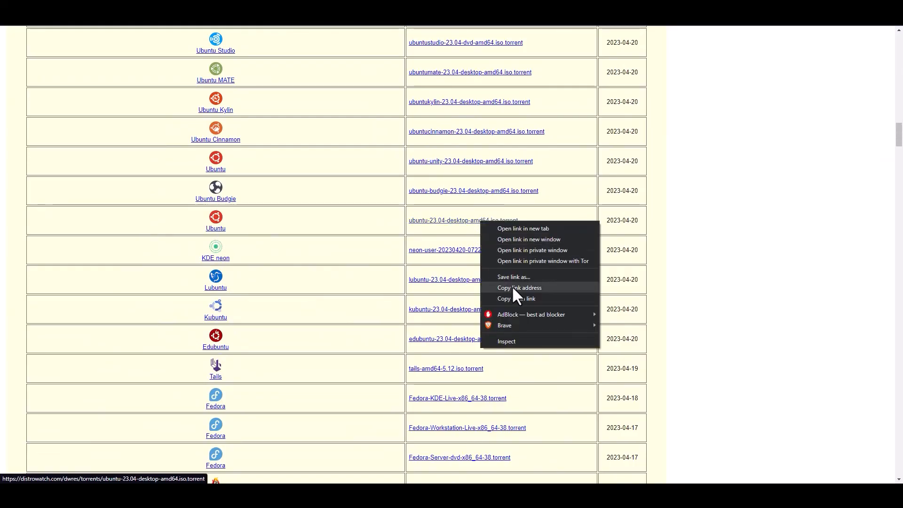
pyautogui.click(529, 287)
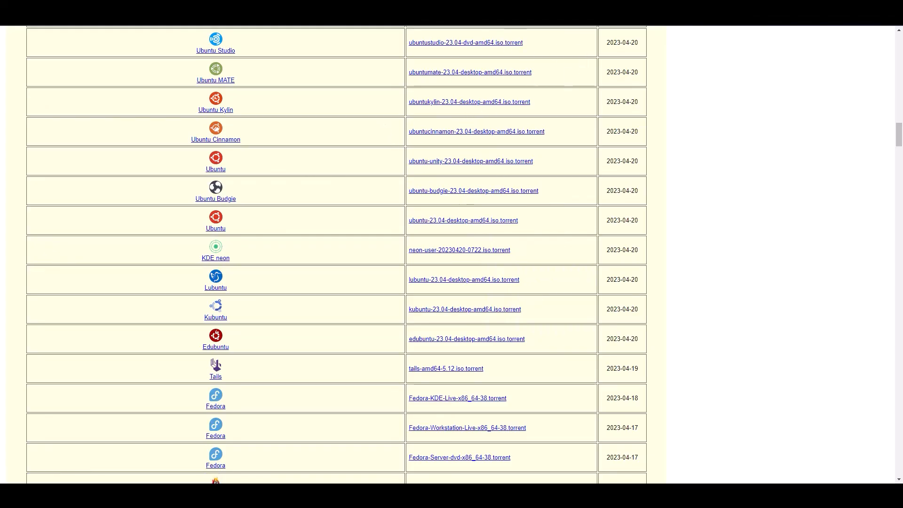
pyautogui.hotkey('ctrl', 'Tab')
# - Add the Ubuntu 23.04 torrent by pasting its copied link and starting the download
pyautogui.click(10, 44)
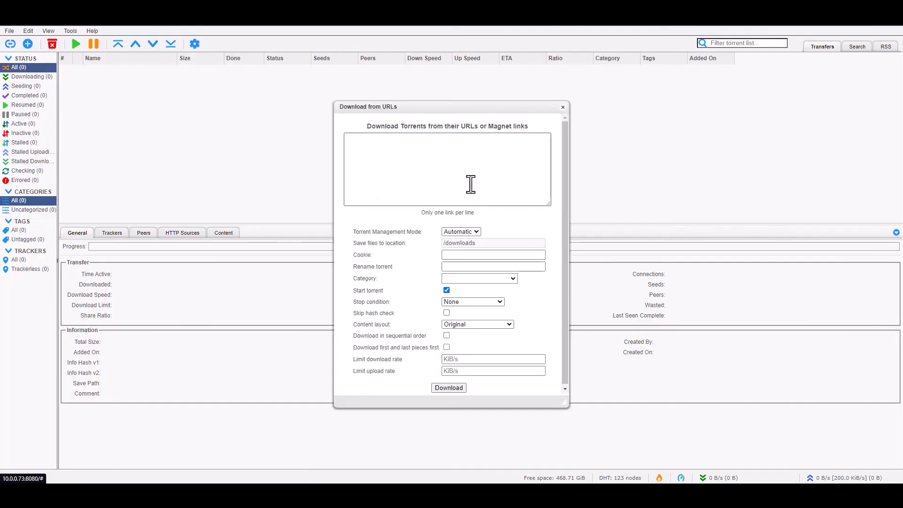
pyautogui.hotkey('ctrl', 'v')
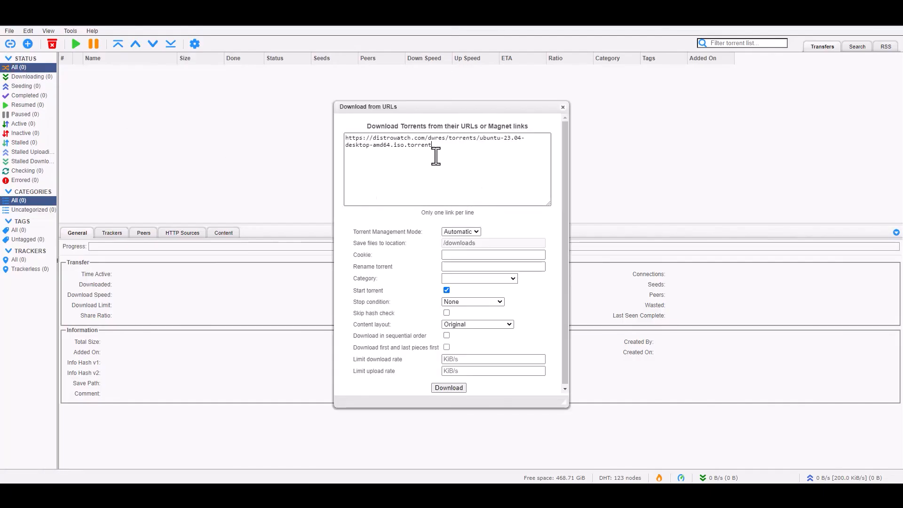
pyautogui.click(514, 279)
pyautogui.click(513, 278)
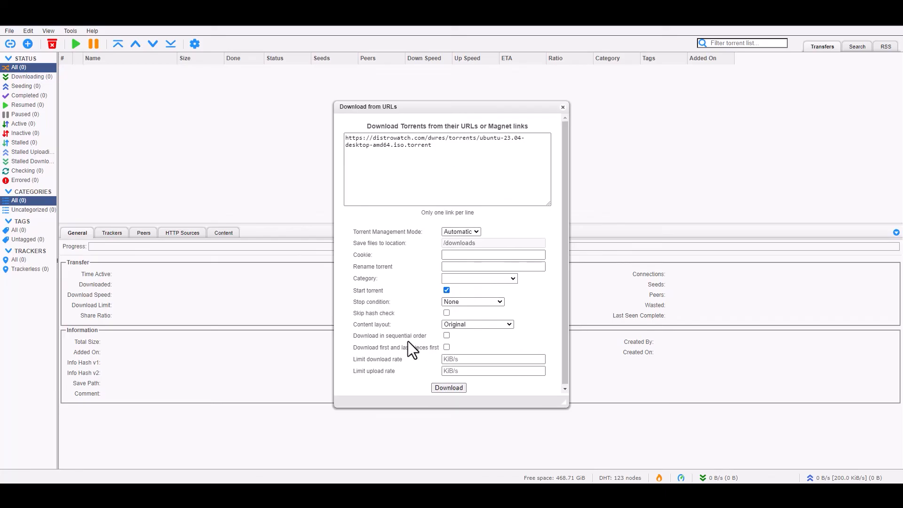
pyautogui.click(452, 387)
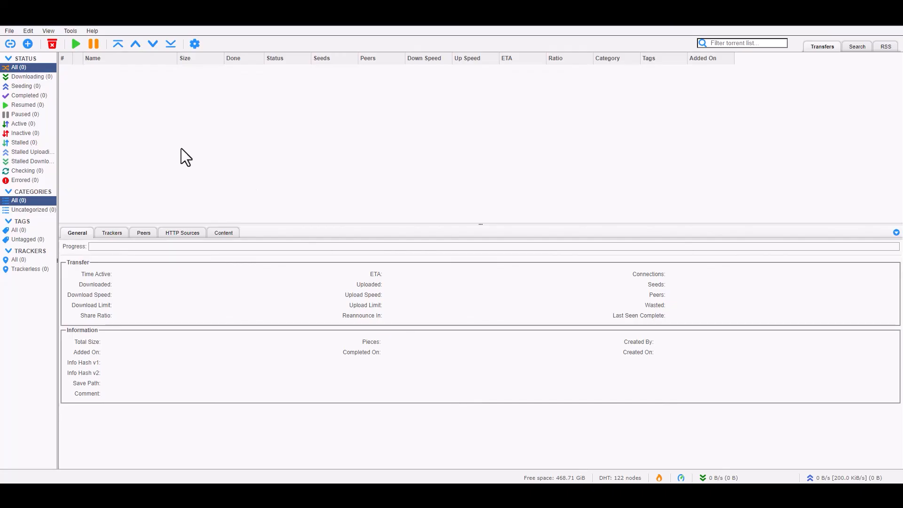
# - Set the Ubuntu torrent's file download priority to Maximum
pyautogui.click(96, 70)
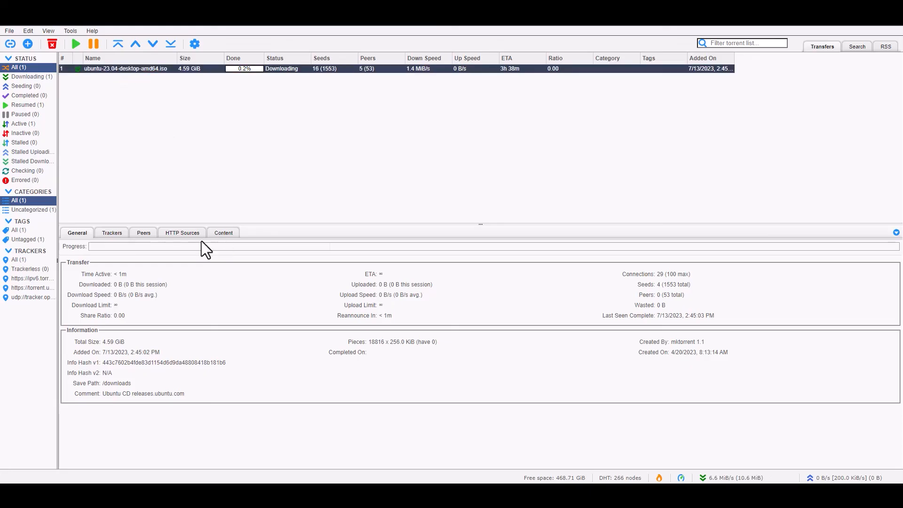
pyautogui.click(222, 234)
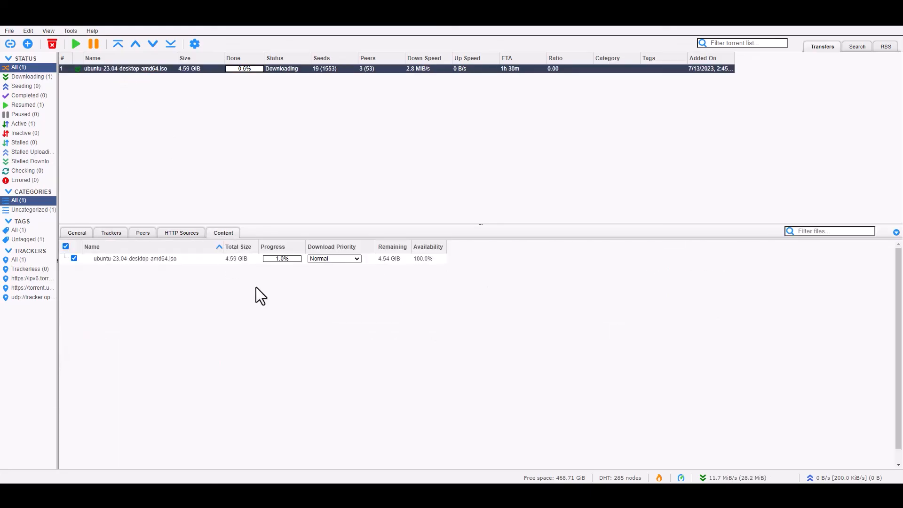
pyautogui.click(356, 259)
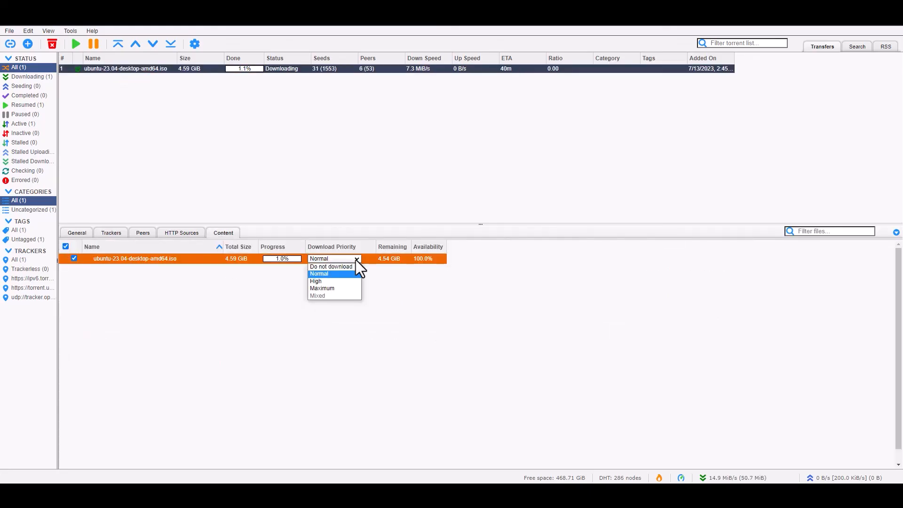
pyautogui.click(335, 289)
# - Review the torrent's peers, trackers, general details and HTTP sources, ending on its file list
pyautogui.click(143, 233)
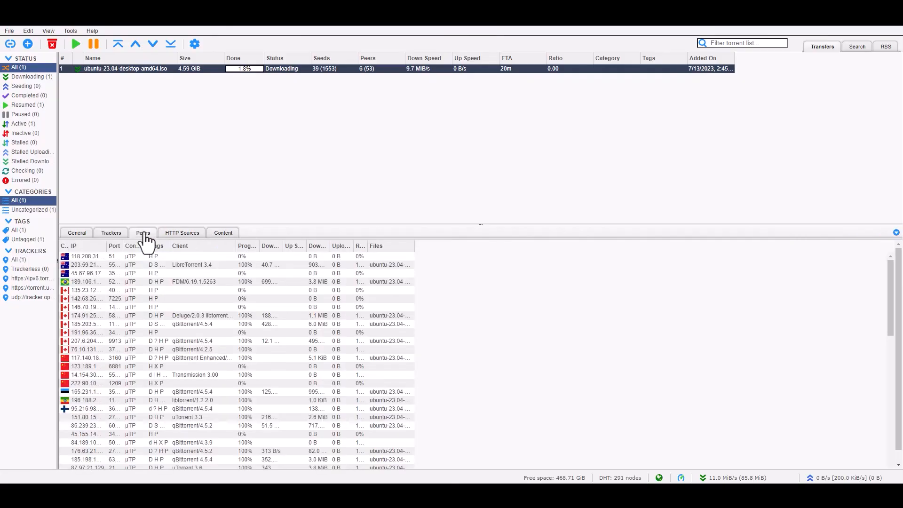
pyautogui.click(118, 233)
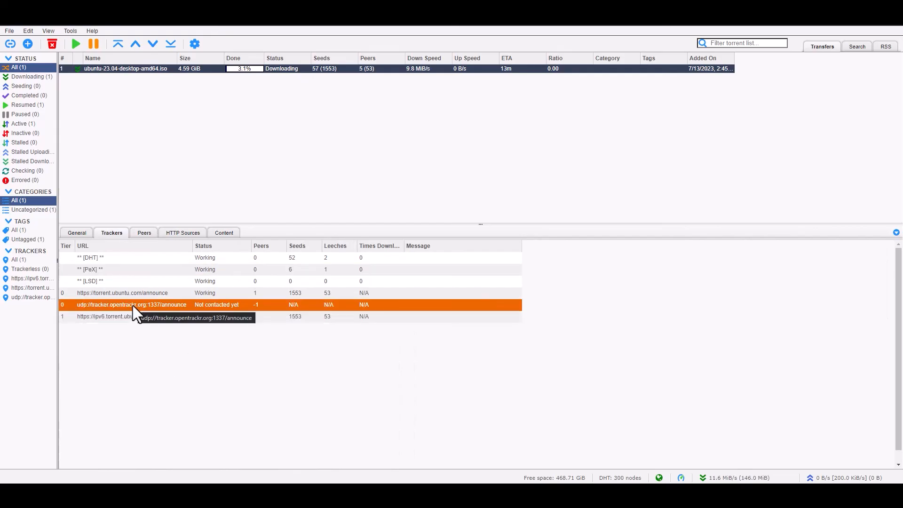
pyautogui.click(77, 233)
pyautogui.click(191, 233)
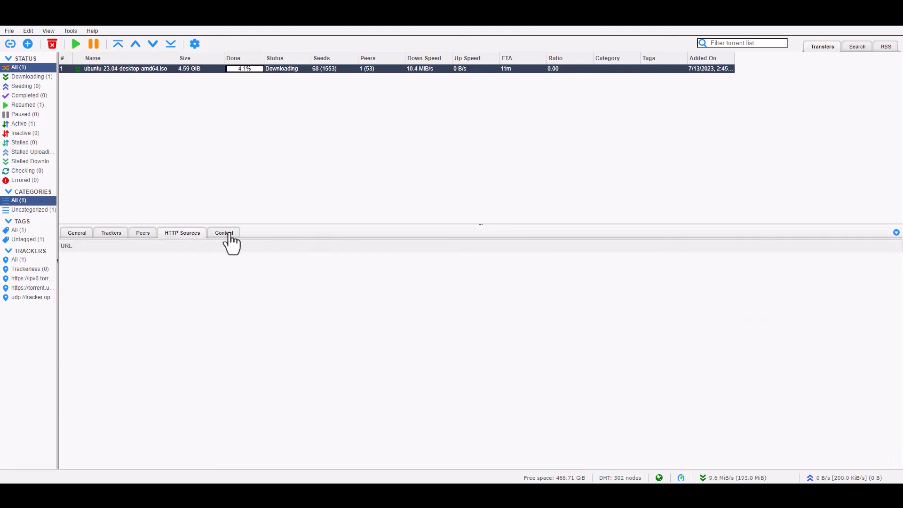
pyautogui.click(230, 234)
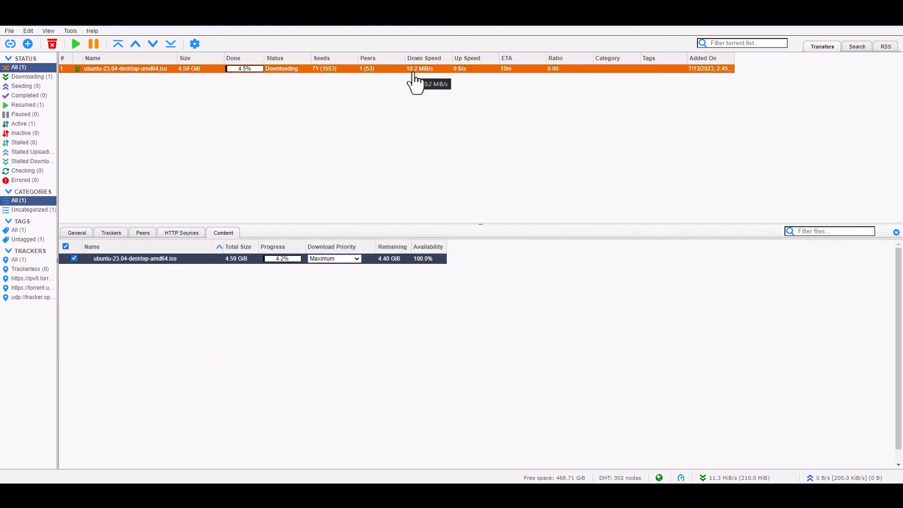